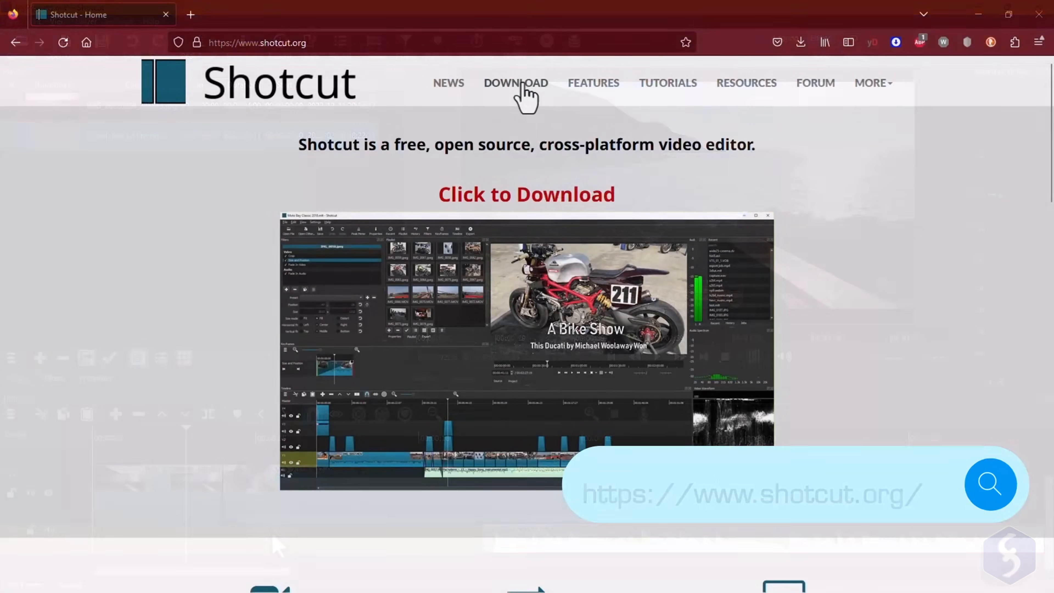
# Open the download page of the Shotcut website
pyautogui.click(517, 85)
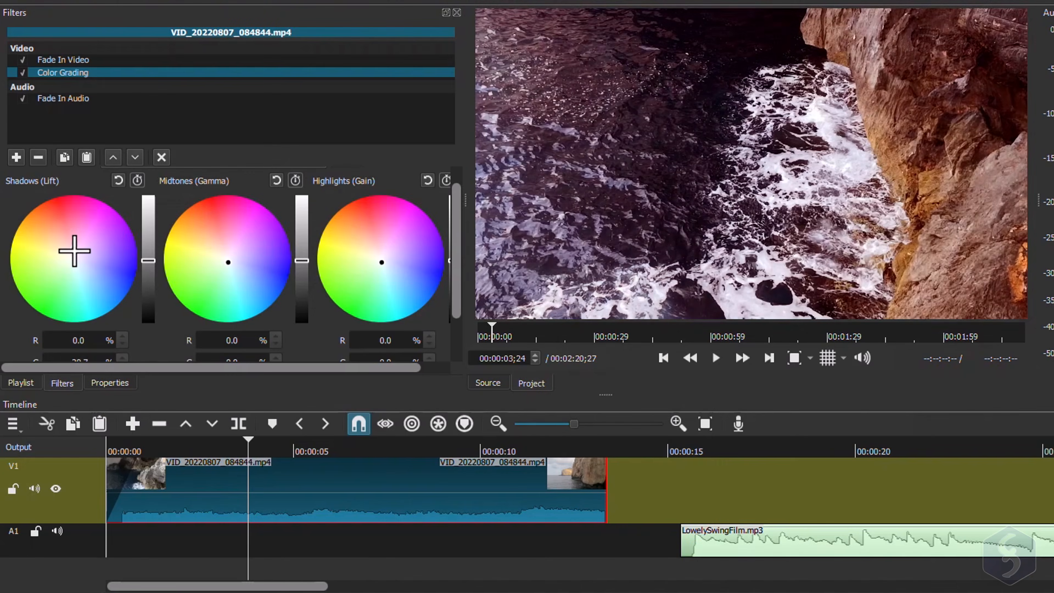
# Shift the Midtones (Gamma) colour slightly in the Color Grading filter of clip VID_20220807_084844.mp4
pyautogui.click(228, 256)
pyautogui.moveTo(228, 256)
pyautogui.mouseDown()
pyautogui.moveTo(227, 244)
pyautogui.moveTo(218, 263)
pyautogui.mouseUp()
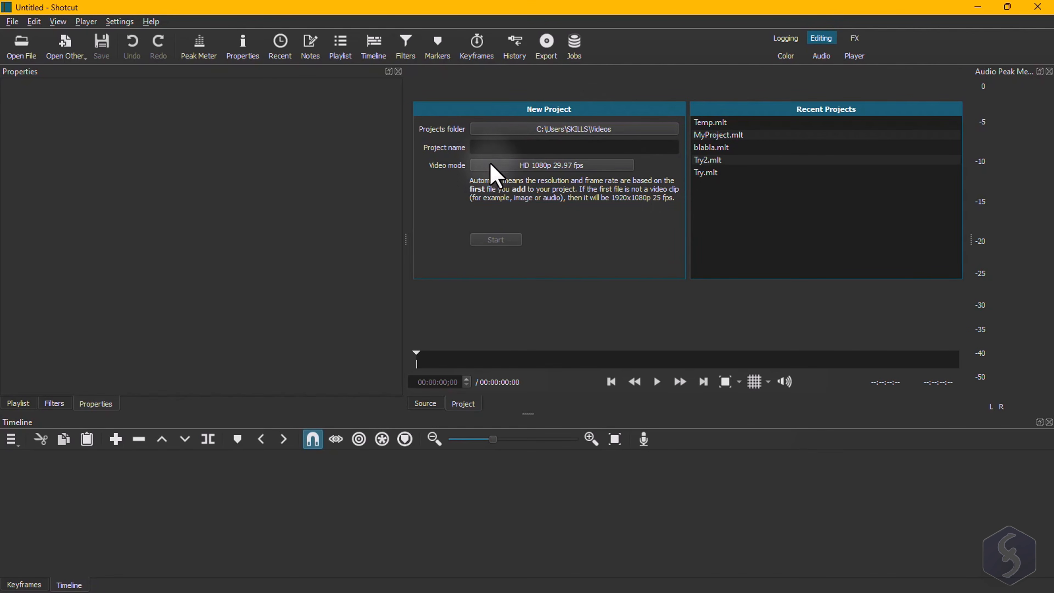
# Create a new project named MyProjects with the HD 1080p 29.97 fps video mode
pyautogui.click(589, 132)
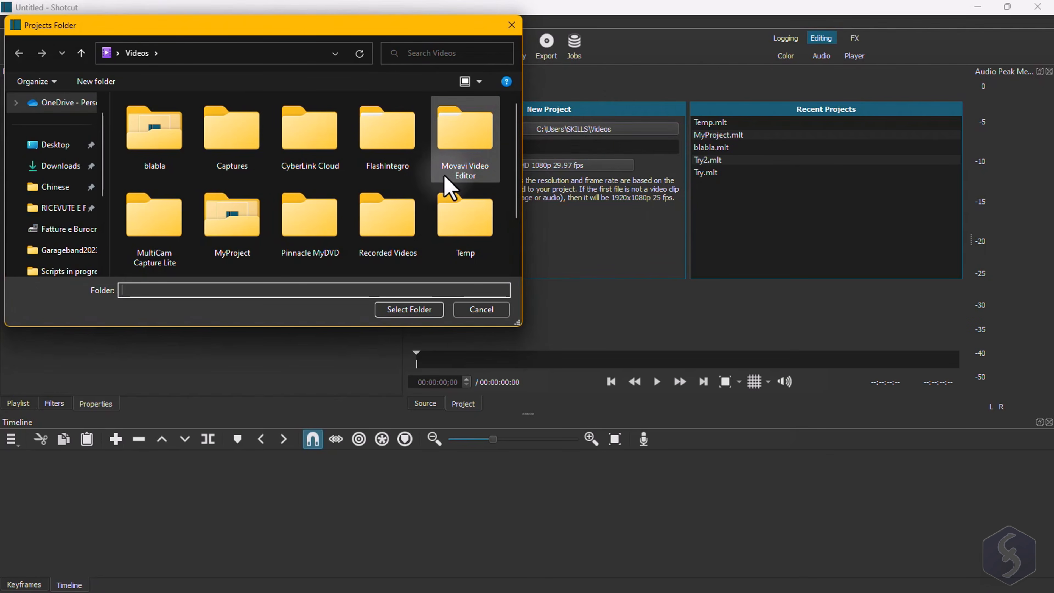
pyautogui.press('Escape')
pyautogui.click(503, 148)
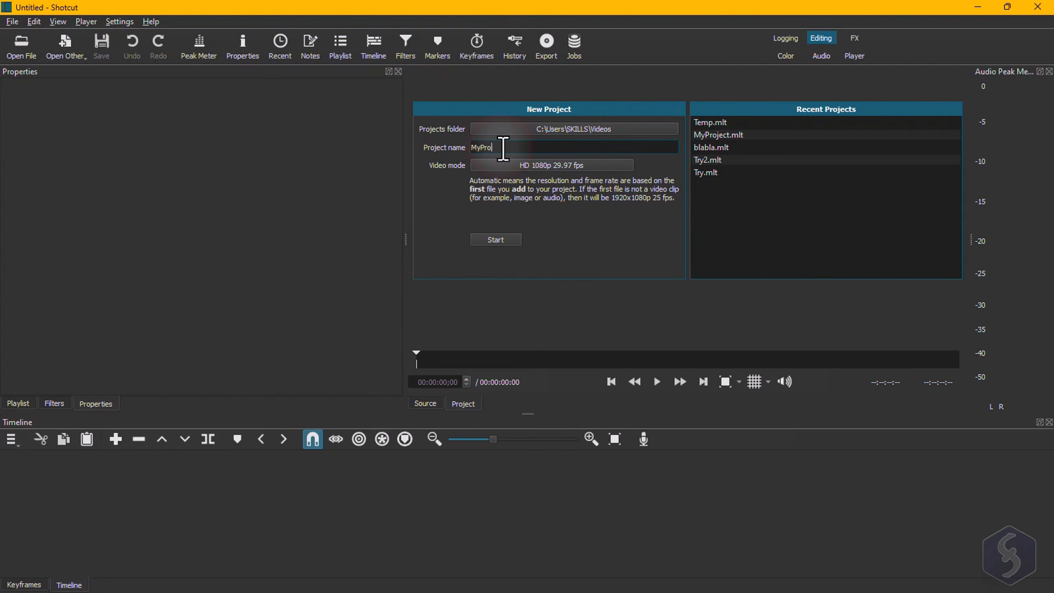
pyautogui.click(553, 166)
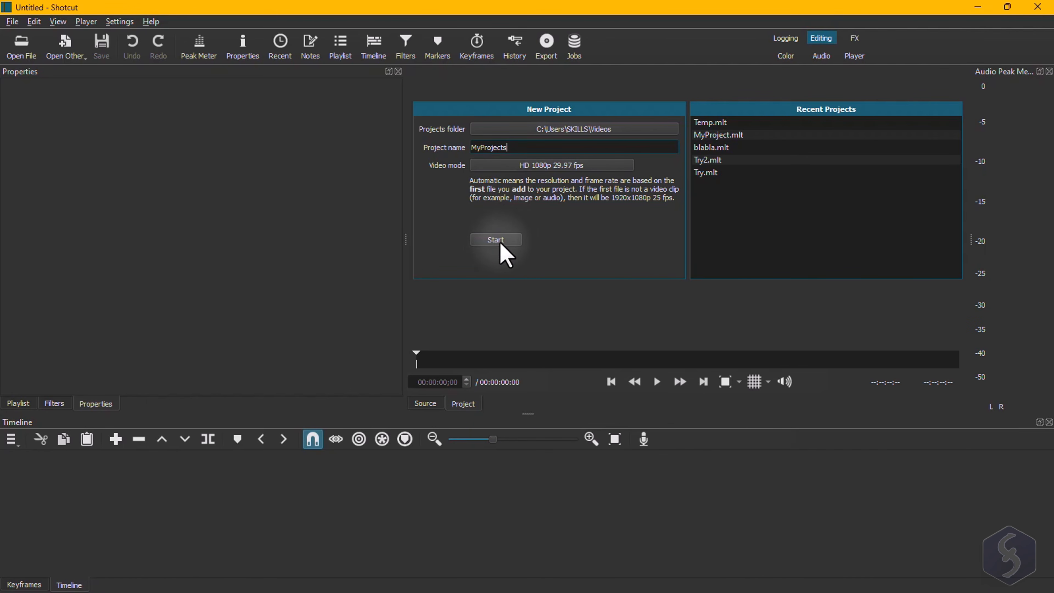
pyautogui.click(496, 239)
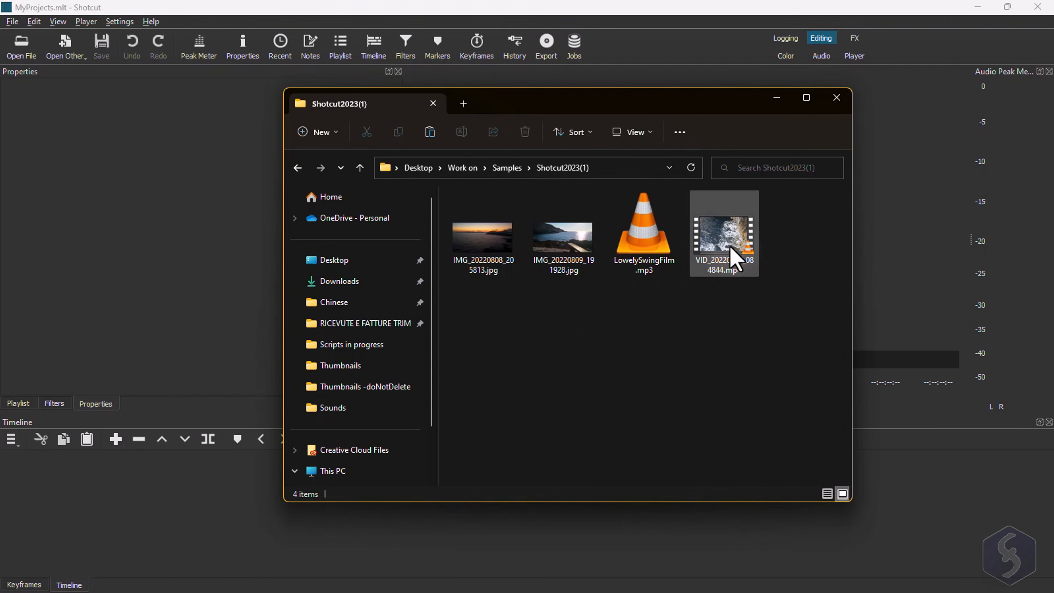
# Add IMG_20220809_191928.jpg and VID_20220807_084844.mp4 from the Shotcut2023(1) folder to the start of the timeline
pyautogui.click(731, 245)
pyautogui.keyDown('ctrl'); pyautogui.click(558, 249); pyautogui.keyUp('ctrl')
pyautogui.moveTo(585, 264); pyautogui.dragTo(133, 505)
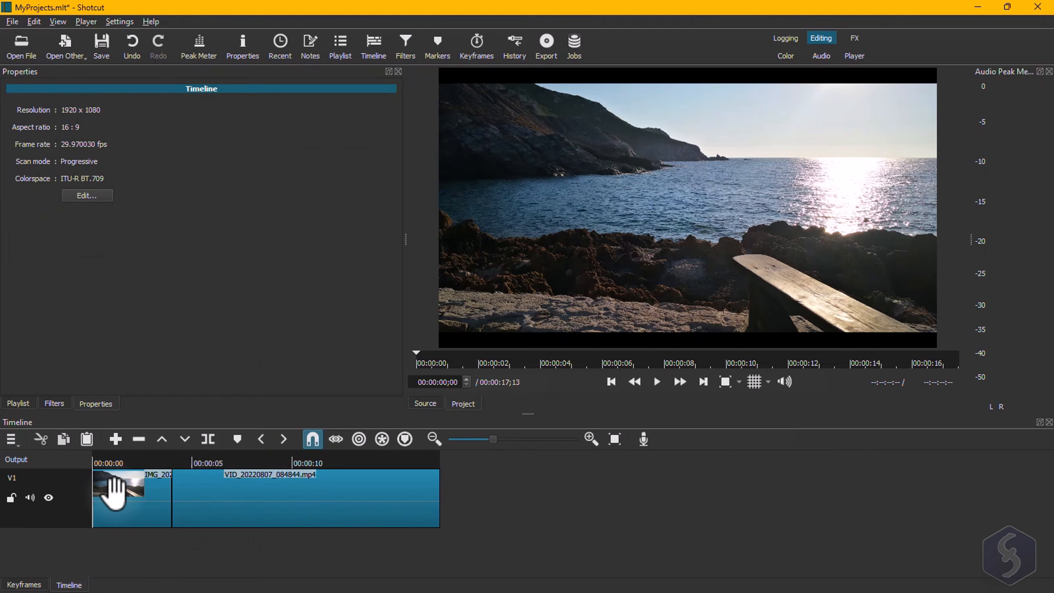
# Import IMG_20220808_205813.jpg and LowelySwingFilm.mp3 from the Shotcut2023(1) folder into the playlist
pyautogui.keyDown('ctrl'); pyautogui.click(661, 241); pyautogui.keyUp('ctrl')
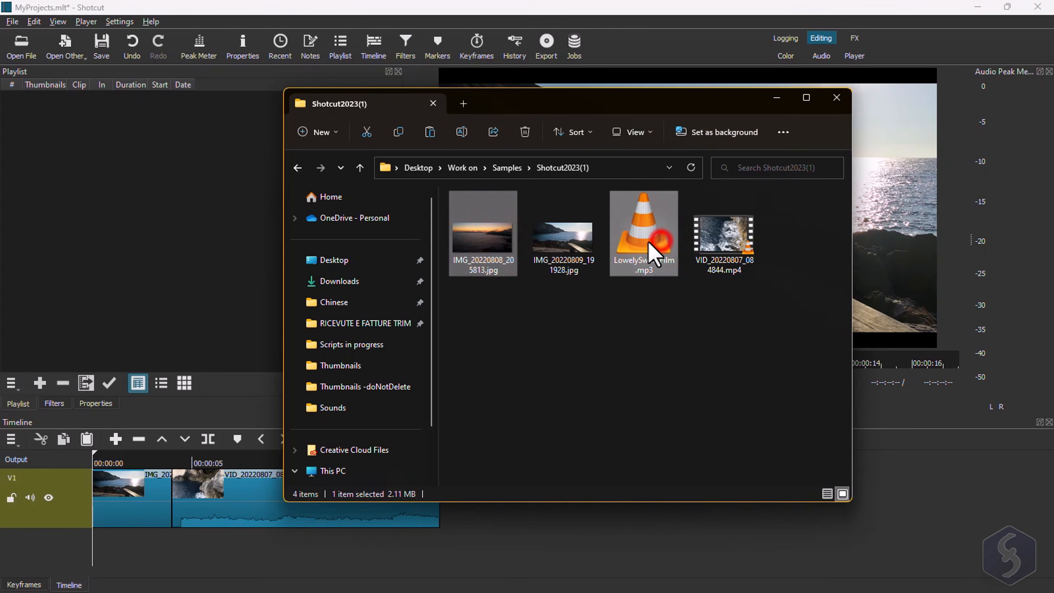
pyautogui.moveTo(494, 242); pyautogui.dragTo(63, 165)
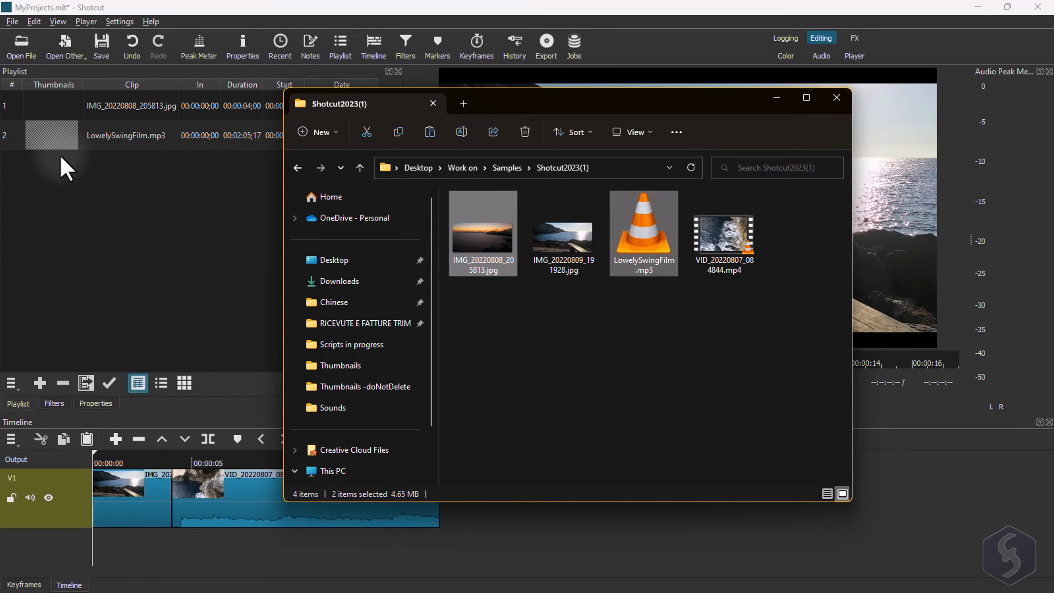
pyautogui.click(81, 174)
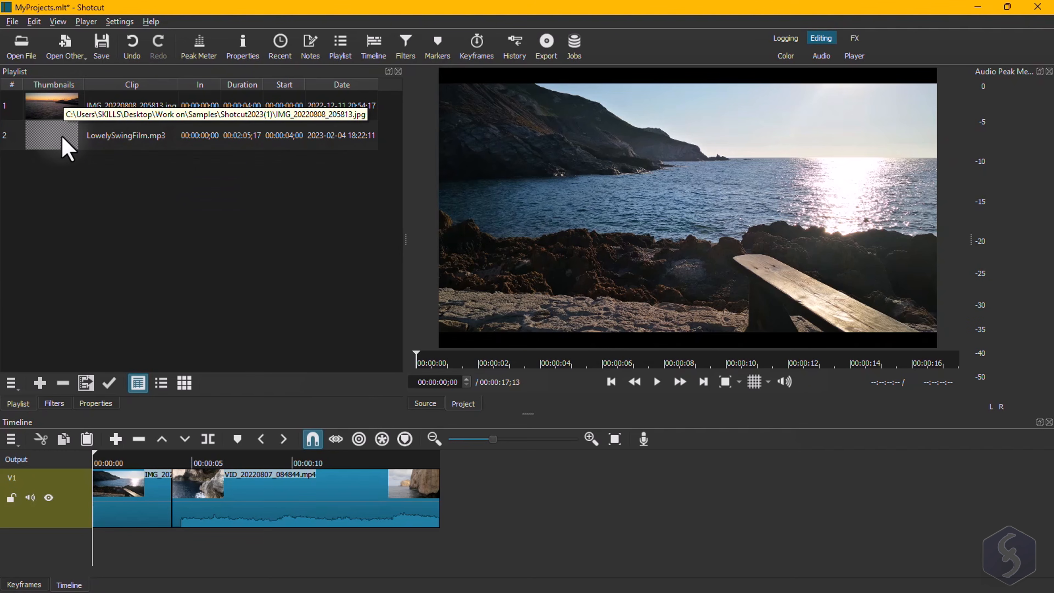
# View the project's filters and properties and return to the playlist
pyautogui.click(51, 403)
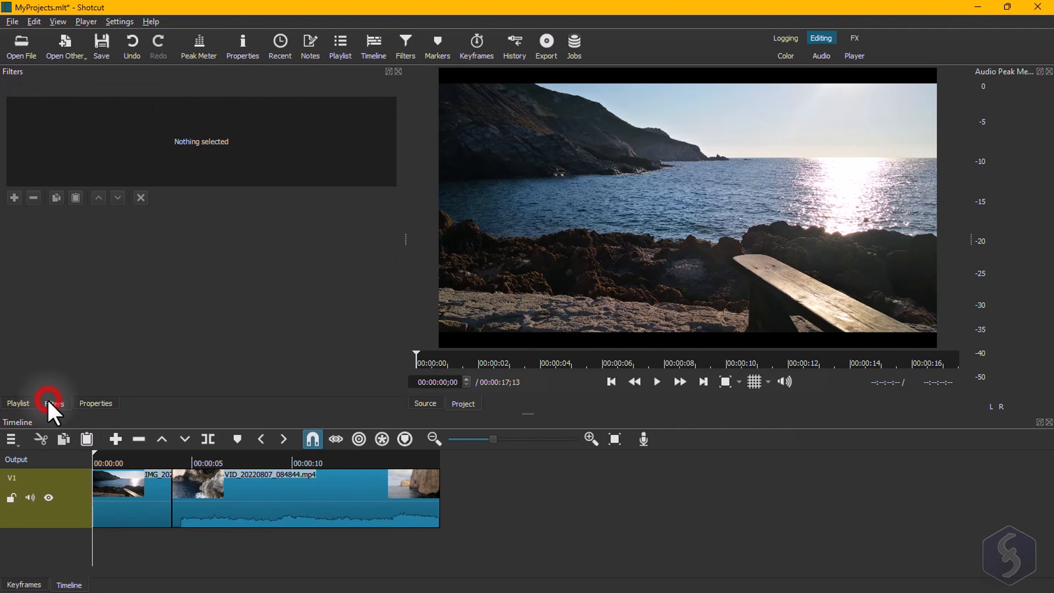
pyautogui.click(95, 404)
pyautogui.click(18, 403)
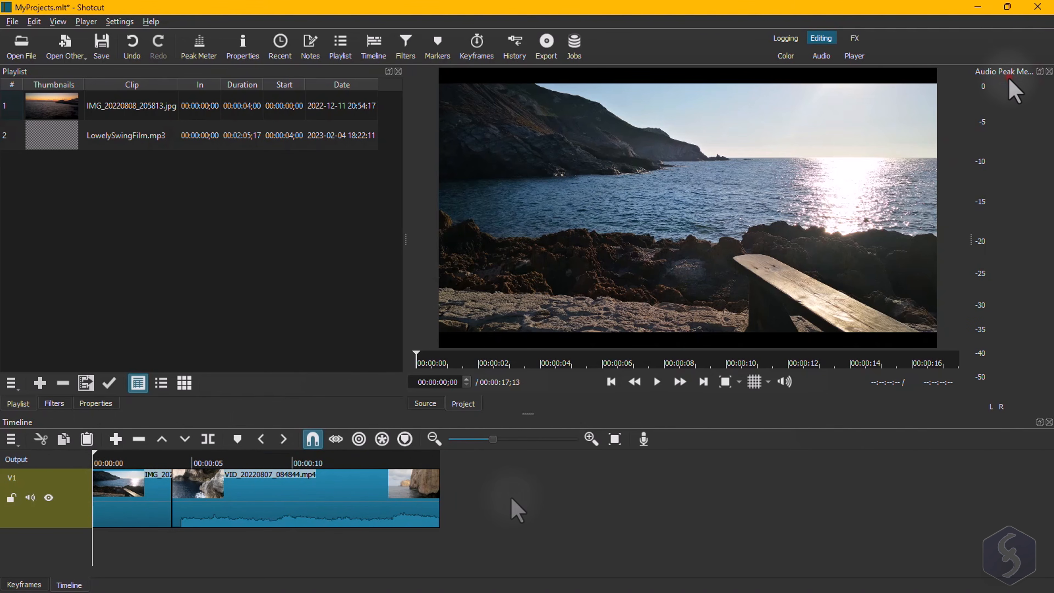
# Hide and reshow the Audio Peak Meter, and float it over the preview before docking it back
pyautogui.click(1049, 72)
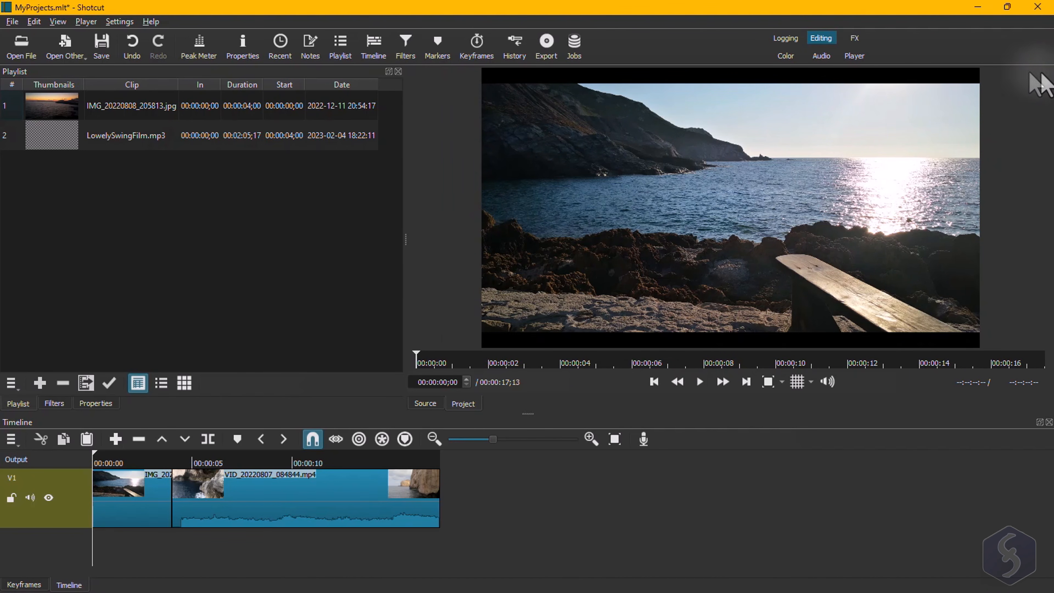
pyautogui.click(204, 58)
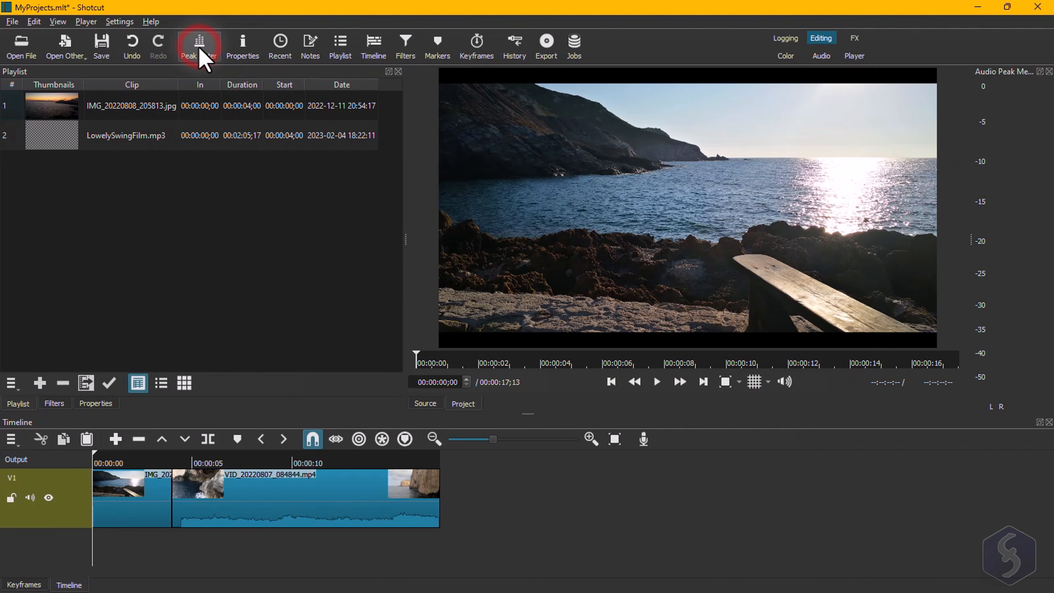
pyautogui.click(1040, 72)
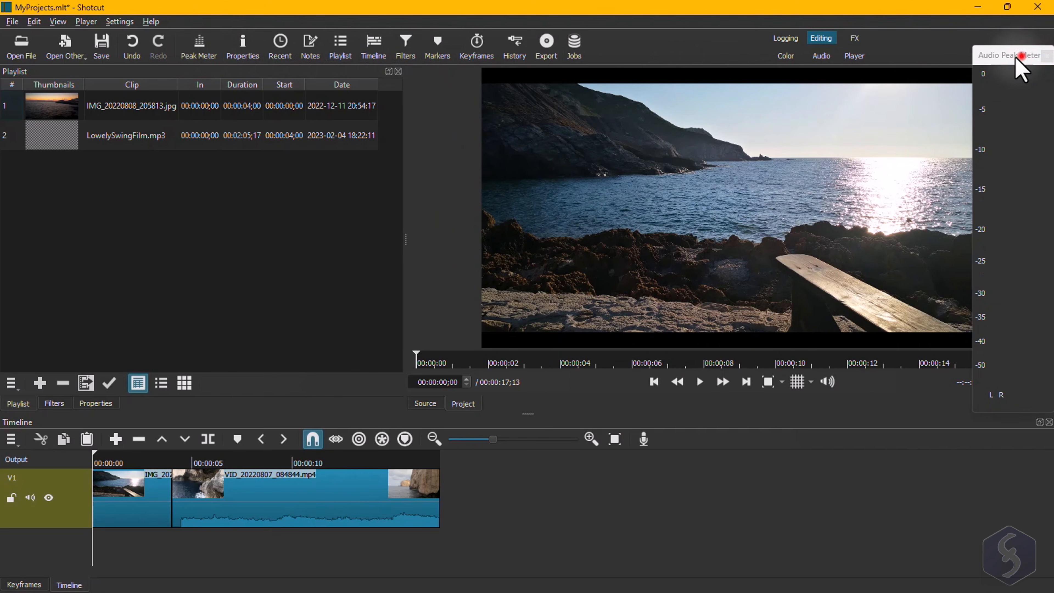
pyautogui.moveTo(1016, 58); pyautogui.dragTo(690, 144)
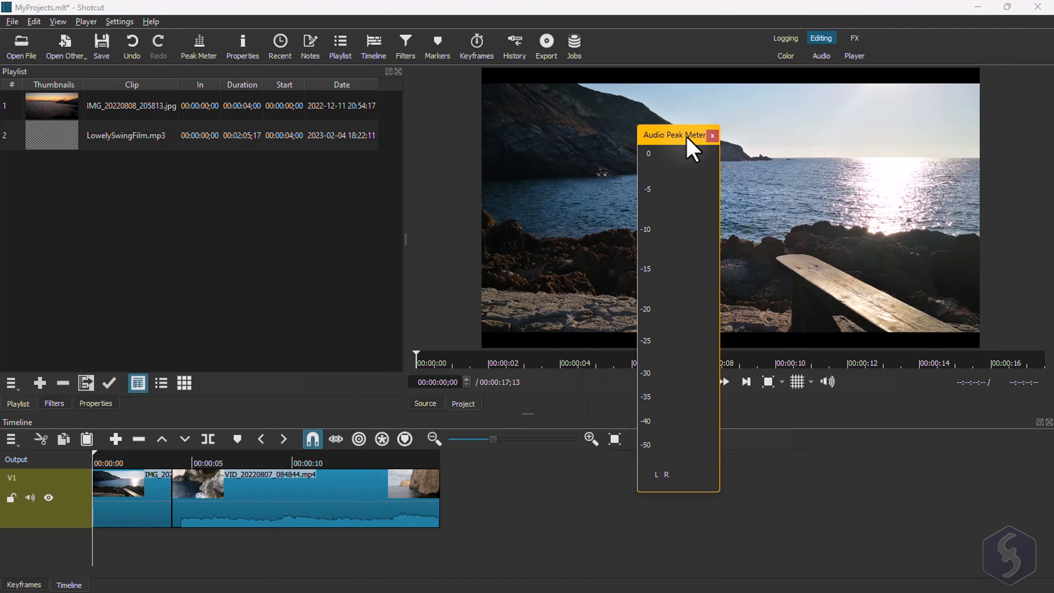
pyautogui.doubleClick(683, 137)
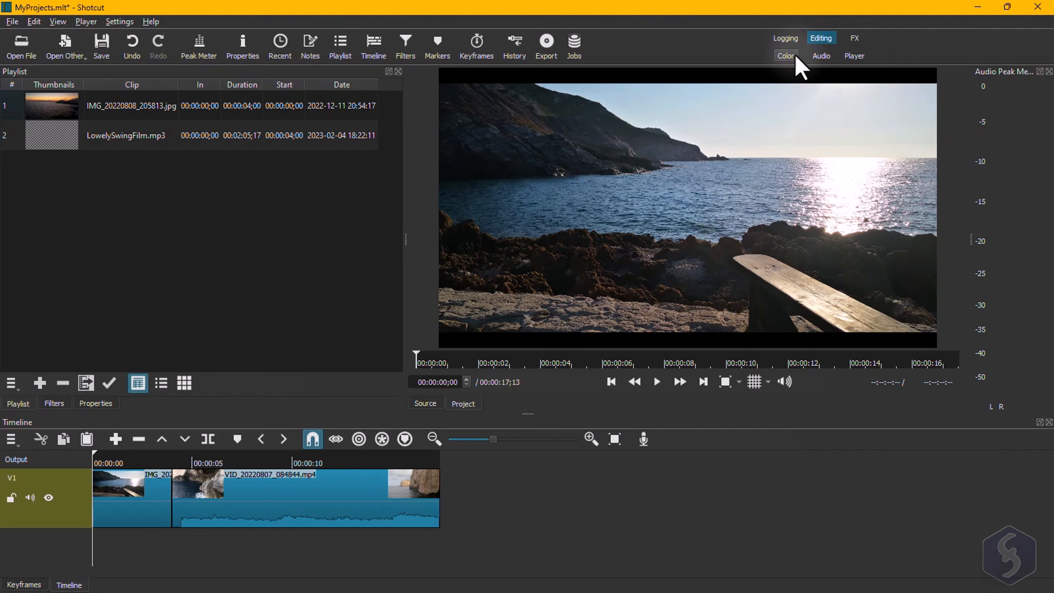
# Switch the workspace to the Logging layout and return to the Editing layout
pyautogui.click(785, 39)
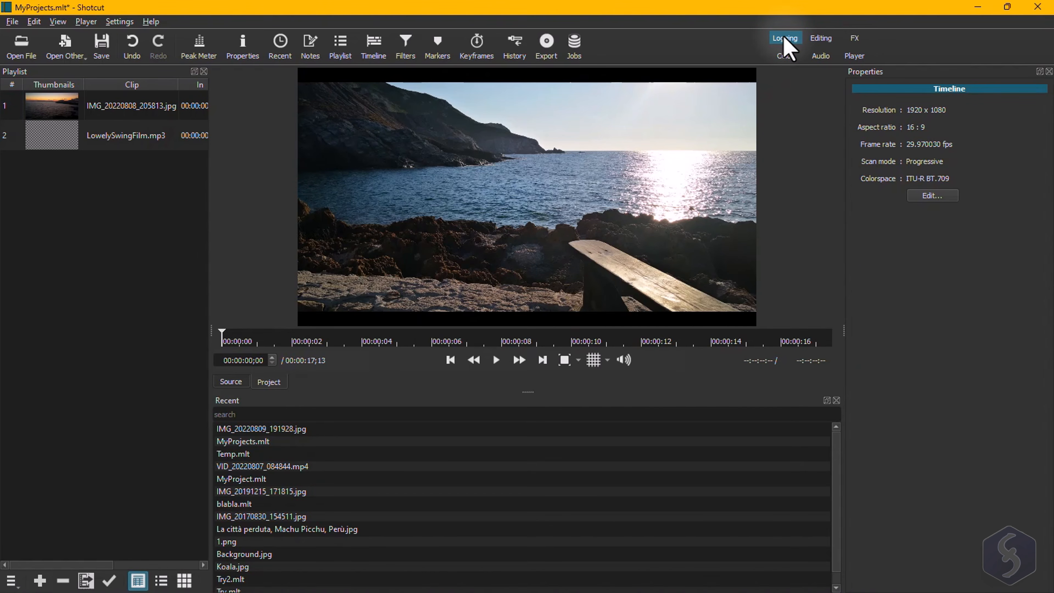
pyautogui.click(822, 38)
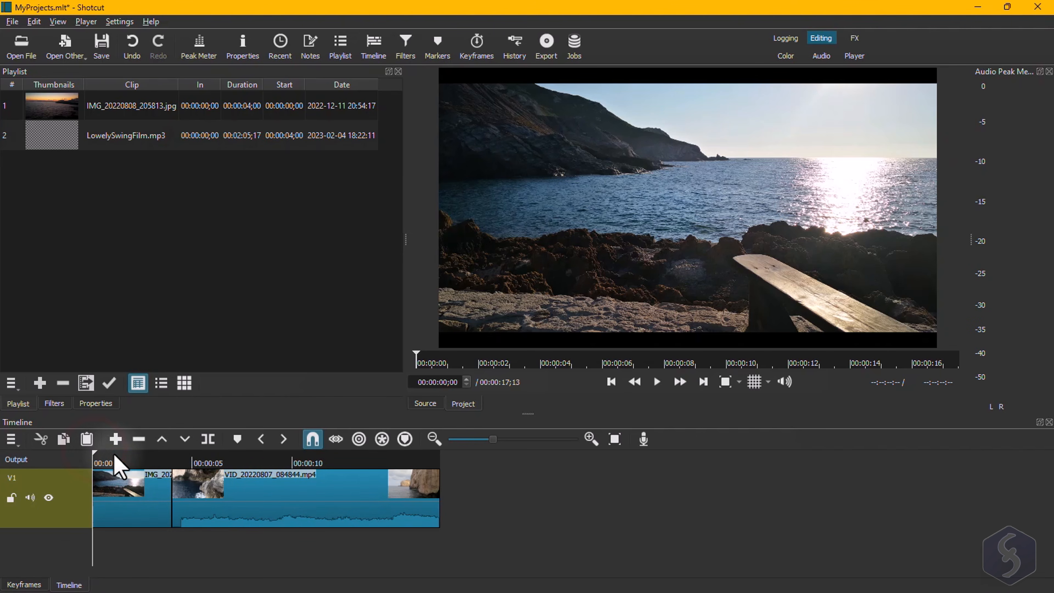
# Preview several moments of the image and video clips on the timeline, ending at 00:00:12;09
pyautogui.click(140, 460)
pyautogui.click(237, 460)
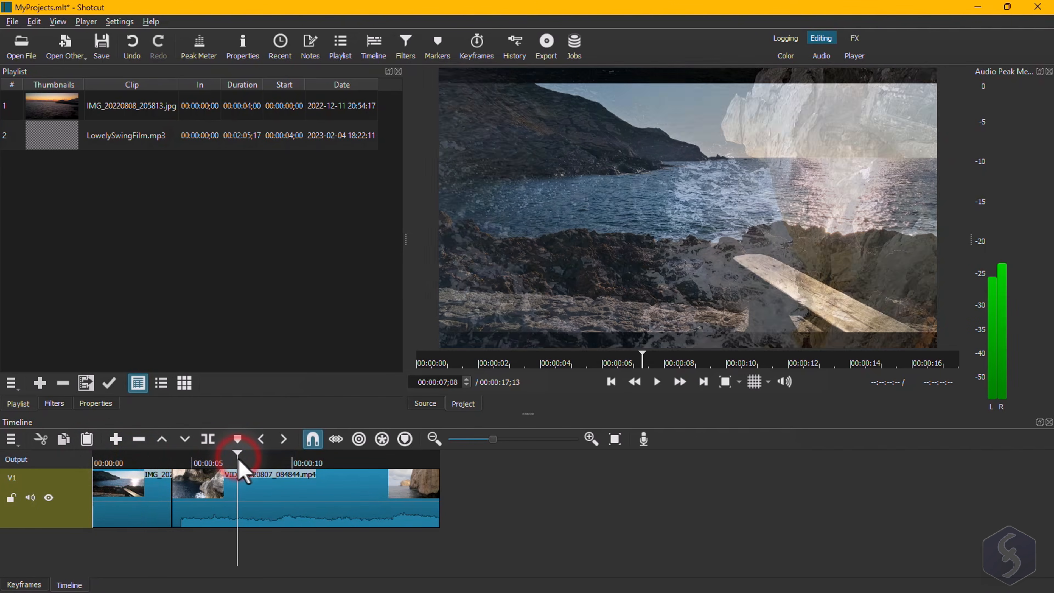
pyautogui.click(285, 460)
pyautogui.click(338, 460)
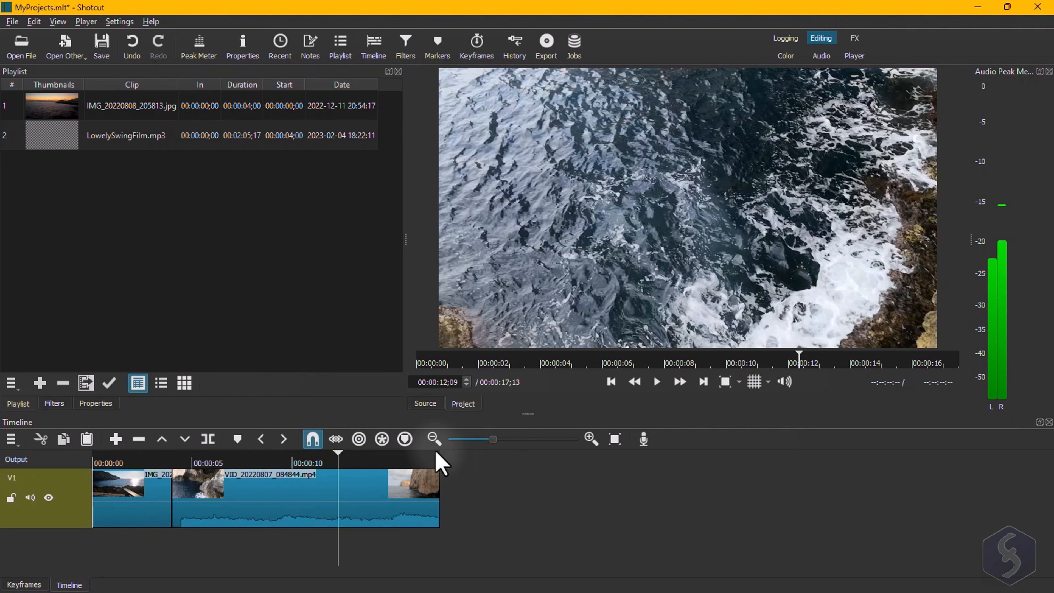
# Zoom the timeline in and out to inspect the clips, with the playhead at 00:00:02;26
pyautogui.scroll(1, 338, 496)
pyautogui.scroll(3, 435, 506)
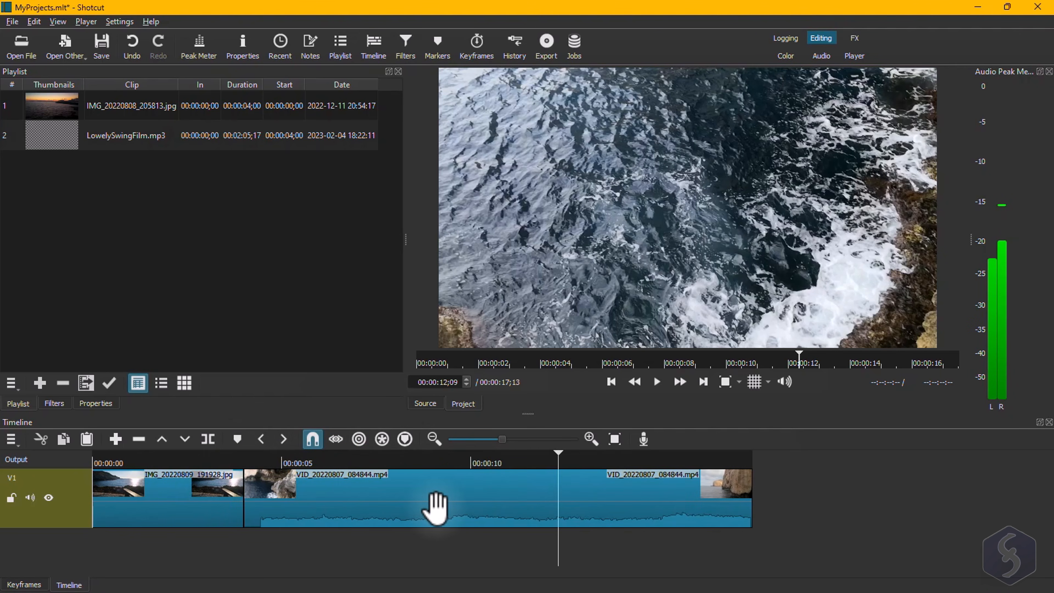
pyautogui.scroll(-4, 438, 507)
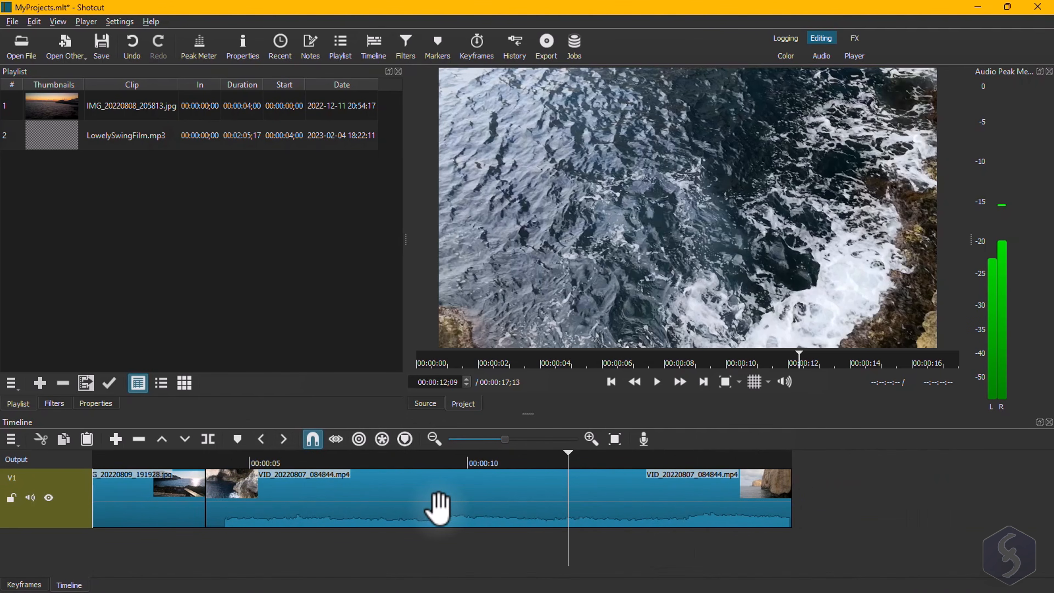
pyautogui.click(186, 460)
pyautogui.scroll(3, 211, 481)
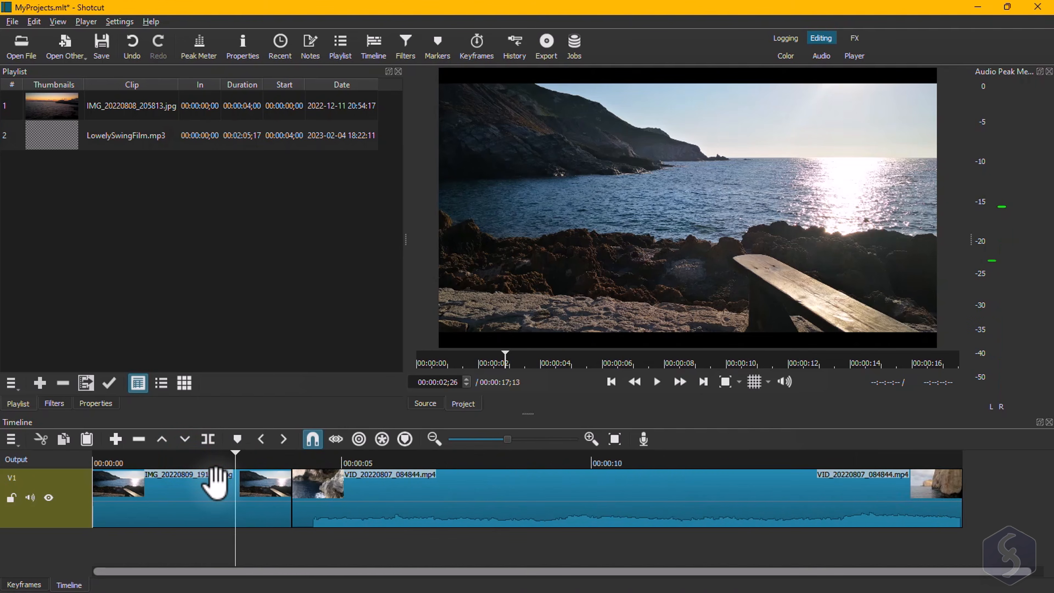
pyautogui.scroll(-3, 211, 481)
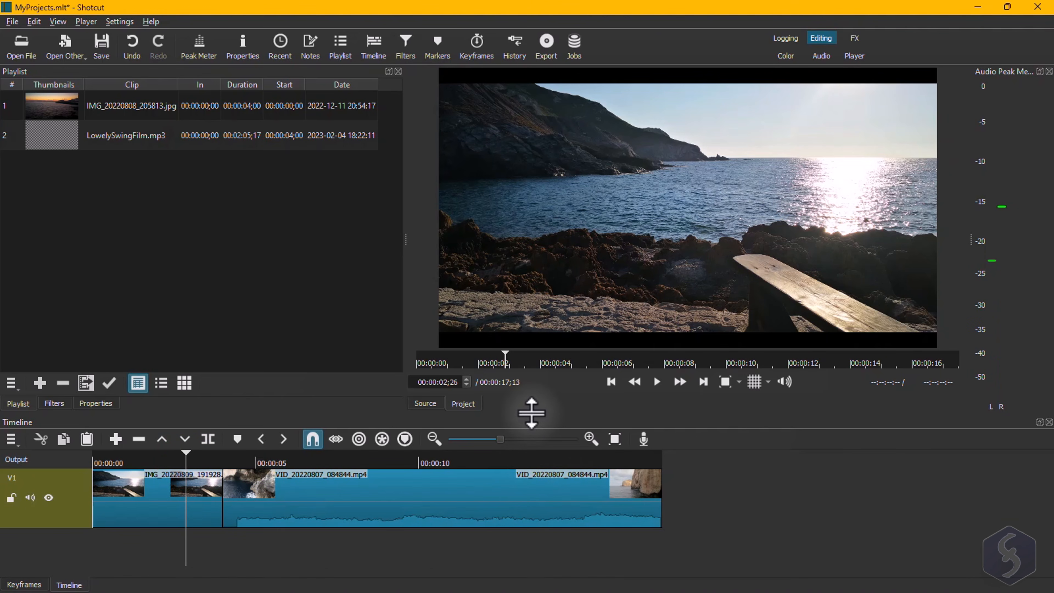
# Enlarge the timeline area slightly and add a second video track
pyautogui.moveTo(531, 413); pyautogui.dragTo(538, 386)
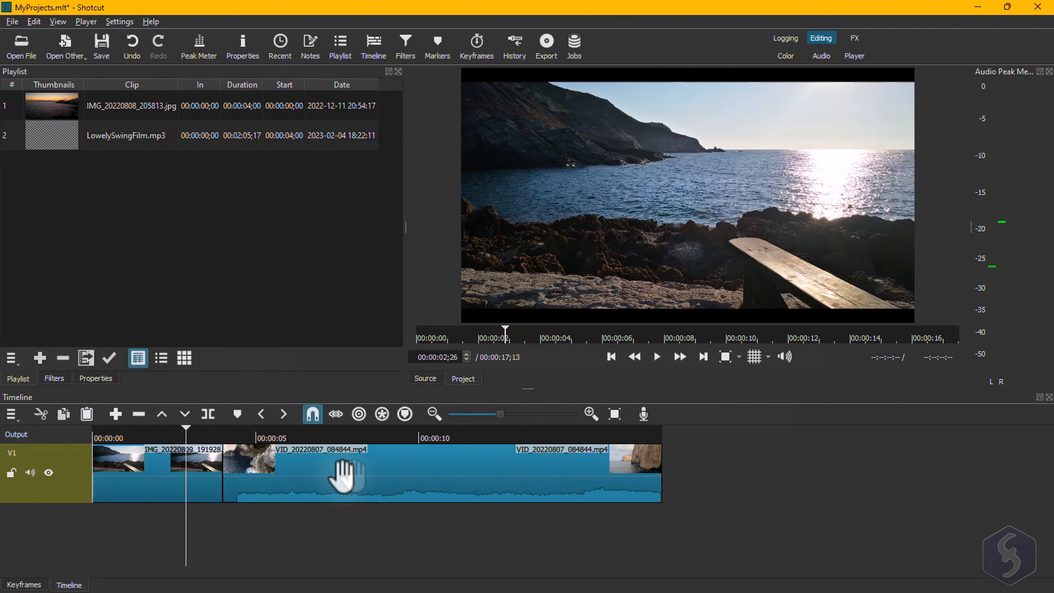
pyautogui.rightClick(395, 525)
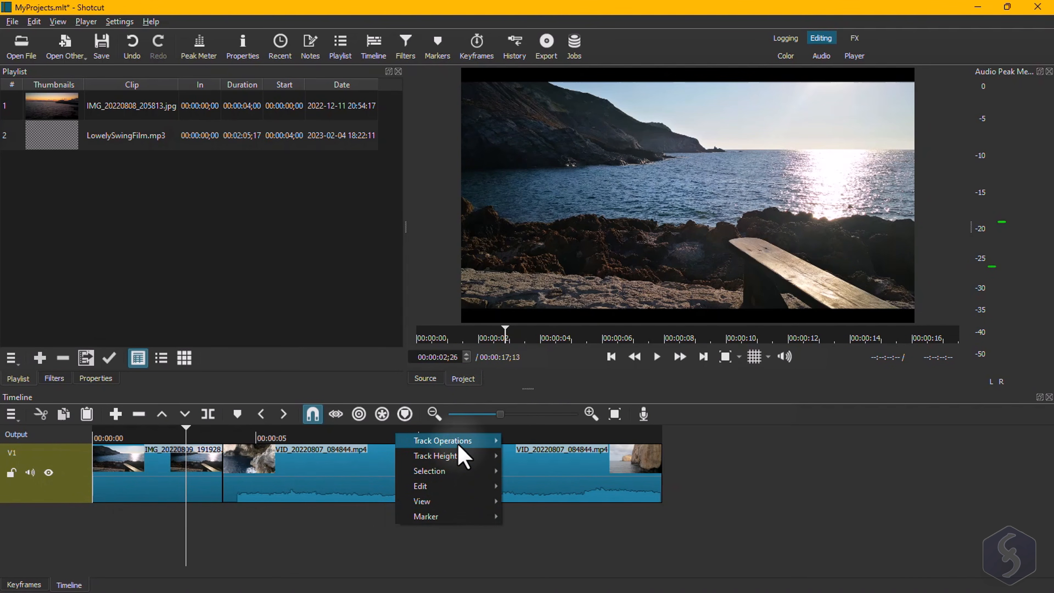
pyautogui.moveTo(459, 443)
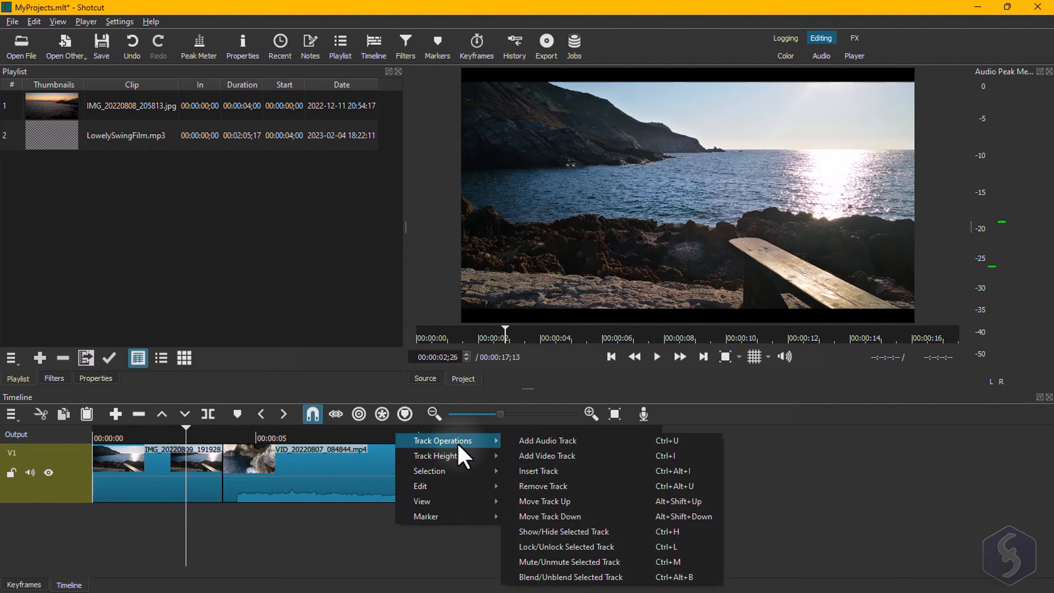
pyautogui.click(557, 457)
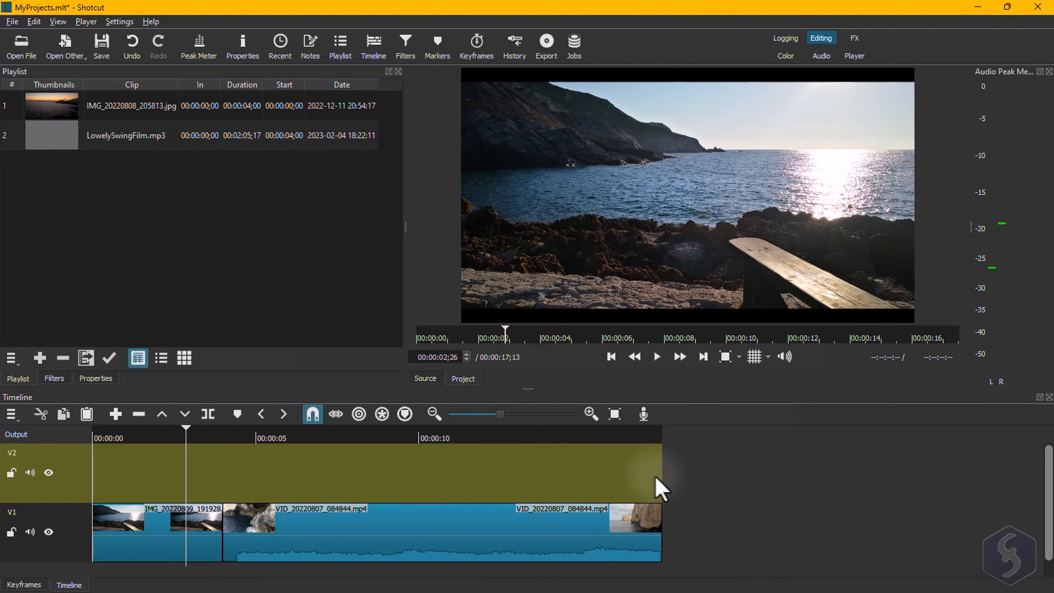
# Add an audio track and place LowelySwingFilm.mp3 from the playlist on A1, starting at about 12 seconds
pyautogui.rightClick(642, 476)
pyautogui.moveTo(696, 481)
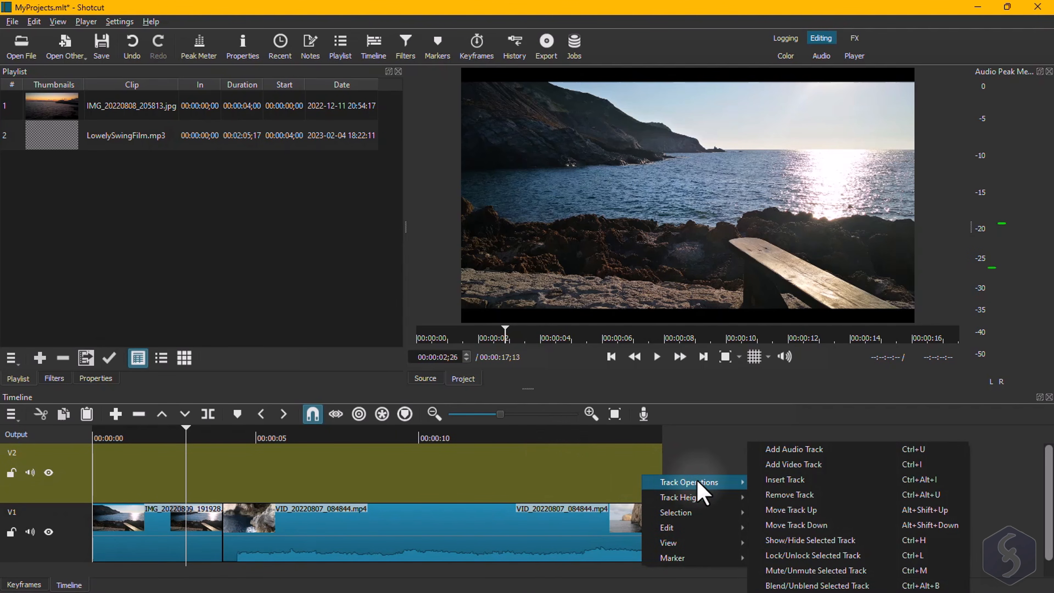
pyautogui.click(803, 450)
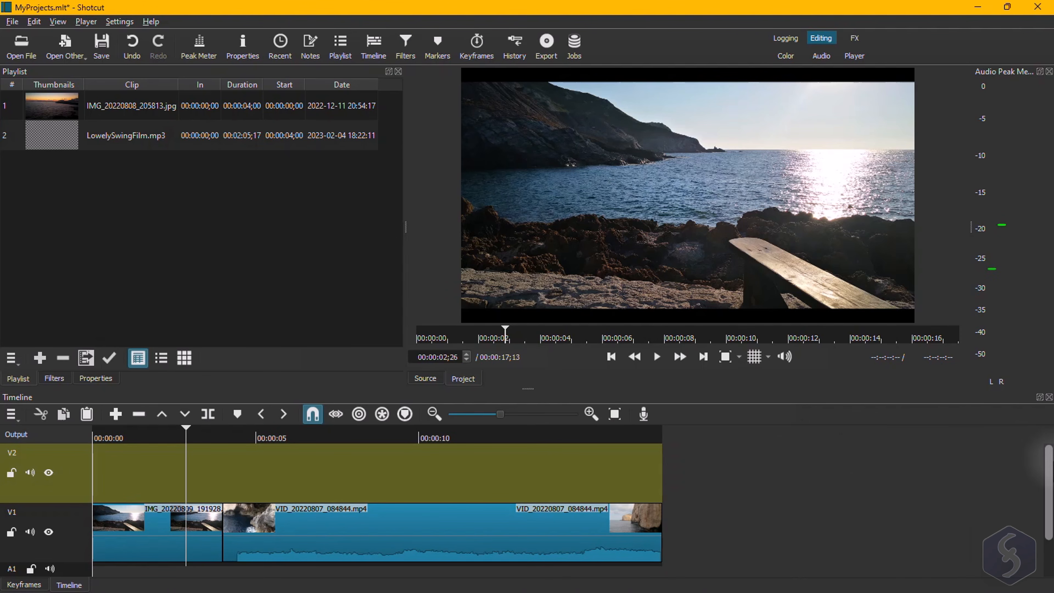
pyautogui.moveTo(1048, 467); pyautogui.dragTo(1050, 506)
pyautogui.moveTo(127, 135); pyautogui.dragTo(170, 539)
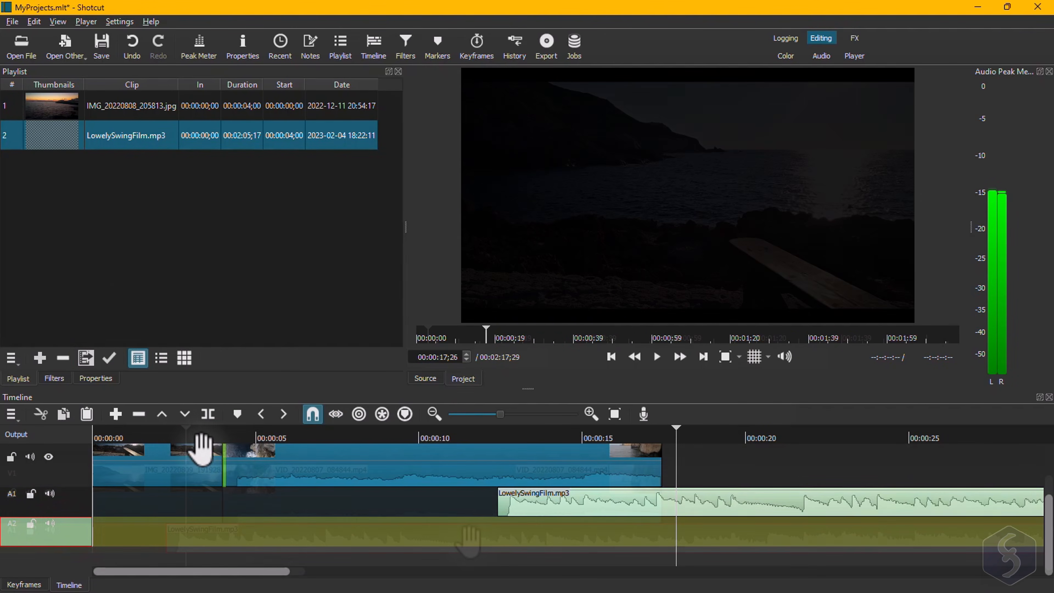
# Mute video track V1 and record a voiceover on audio track A2 starting at 00:00:02;11
pyautogui.click(170, 434)
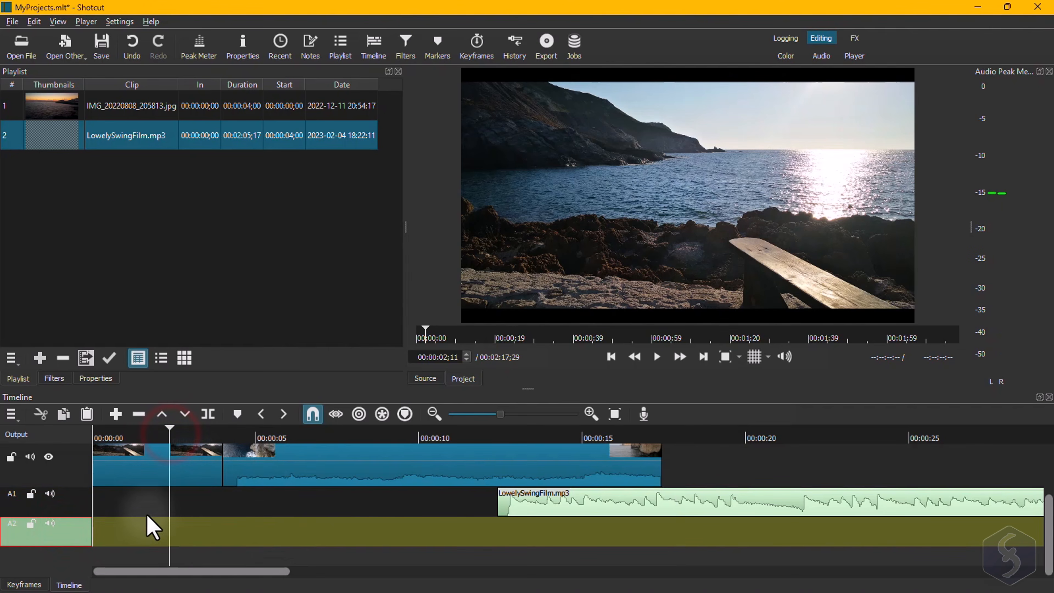
pyautogui.click(30, 457)
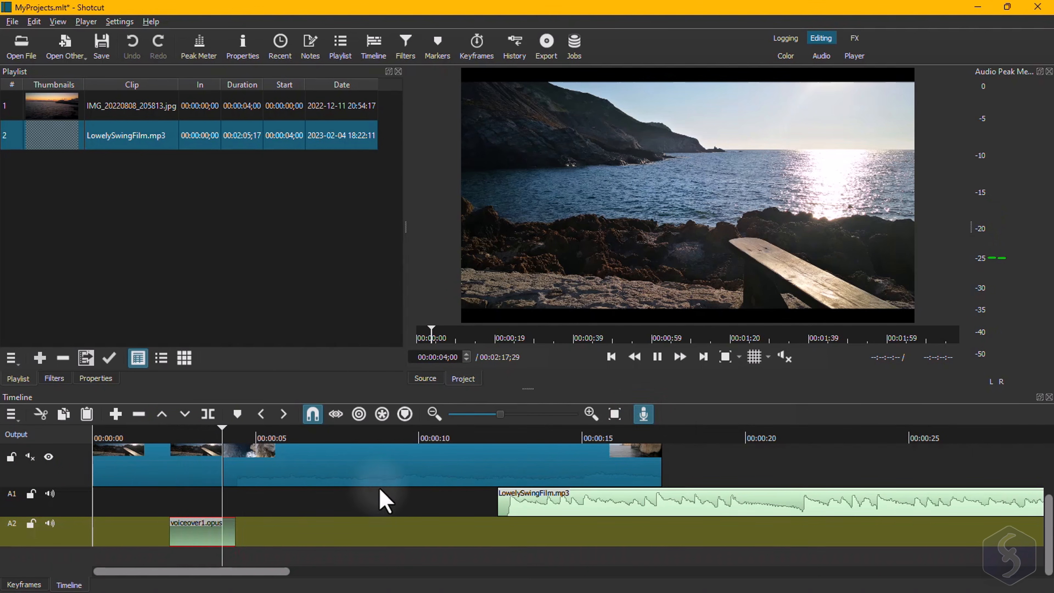
pyautogui.click(643, 414)
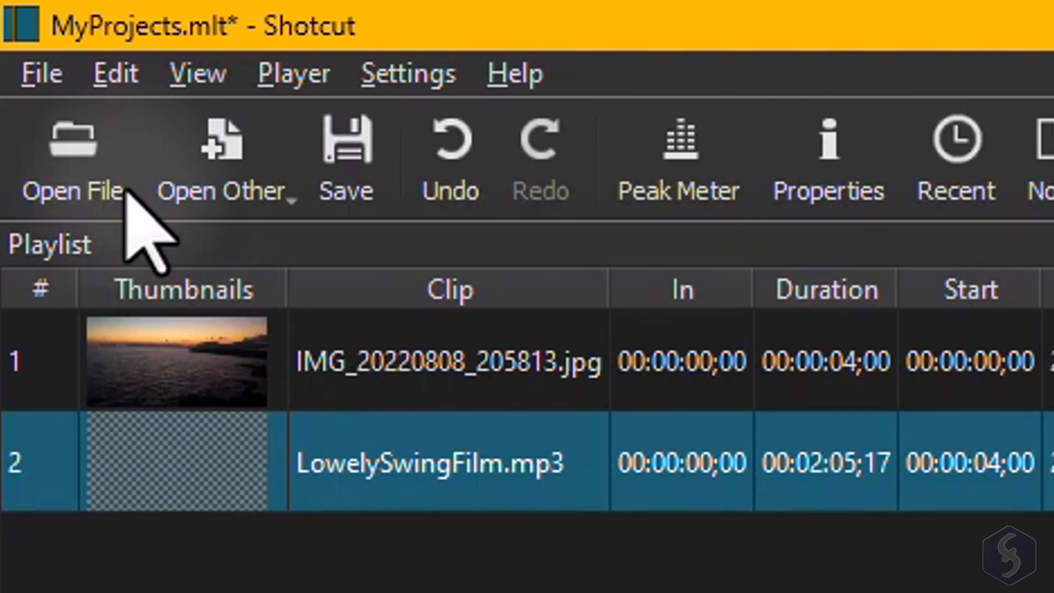
# Open the Open Other dialog and examine the video and audio input choices for an Audio/Video Device
pyautogui.click(12, 21)
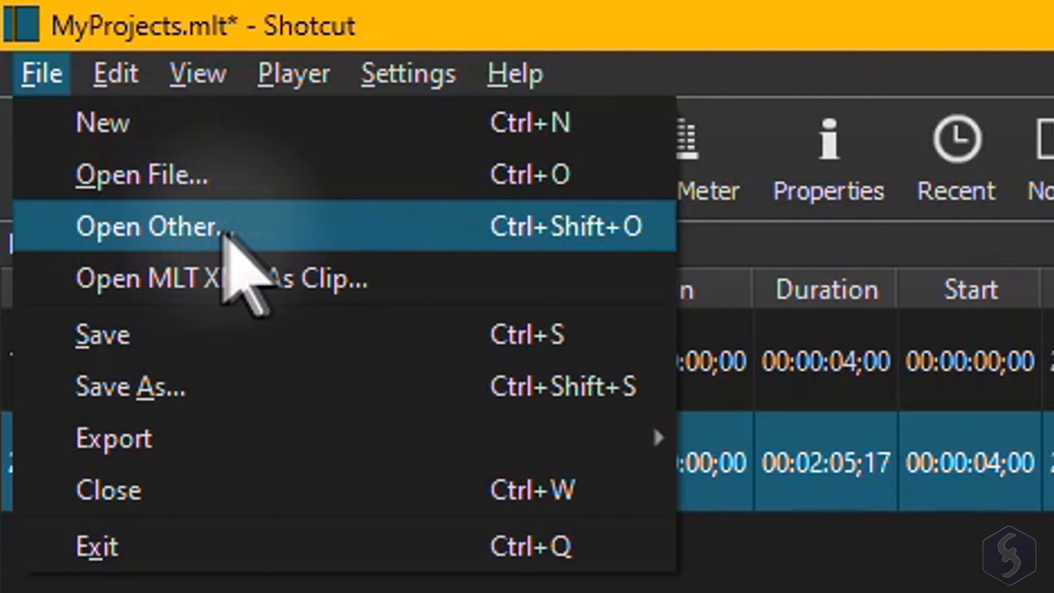
pyautogui.click(291, 239)
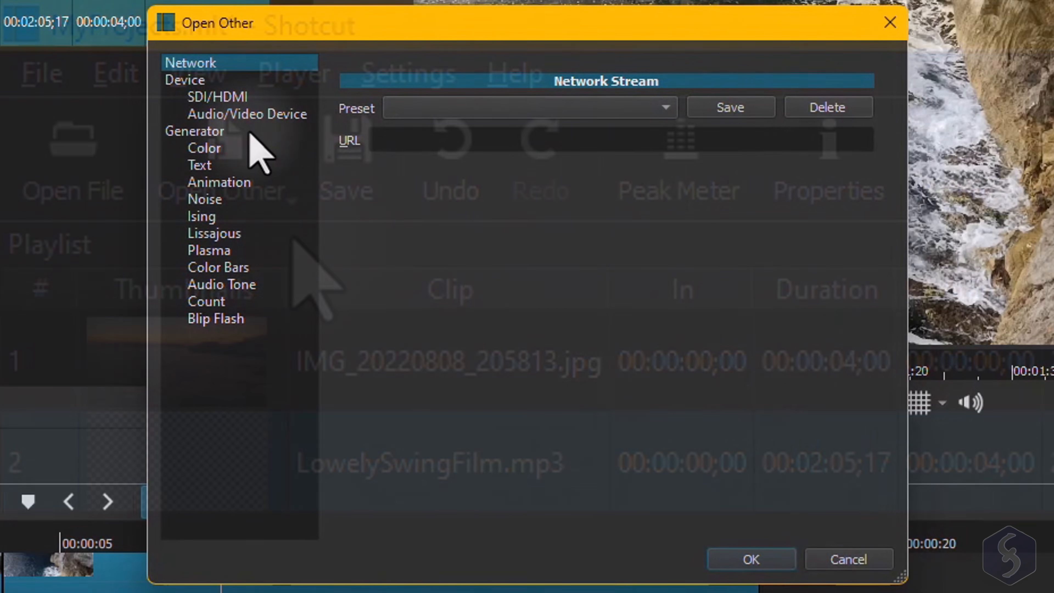
pyautogui.click(272, 113)
pyautogui.click(469, 115)
pyautogui.click(470, 94)
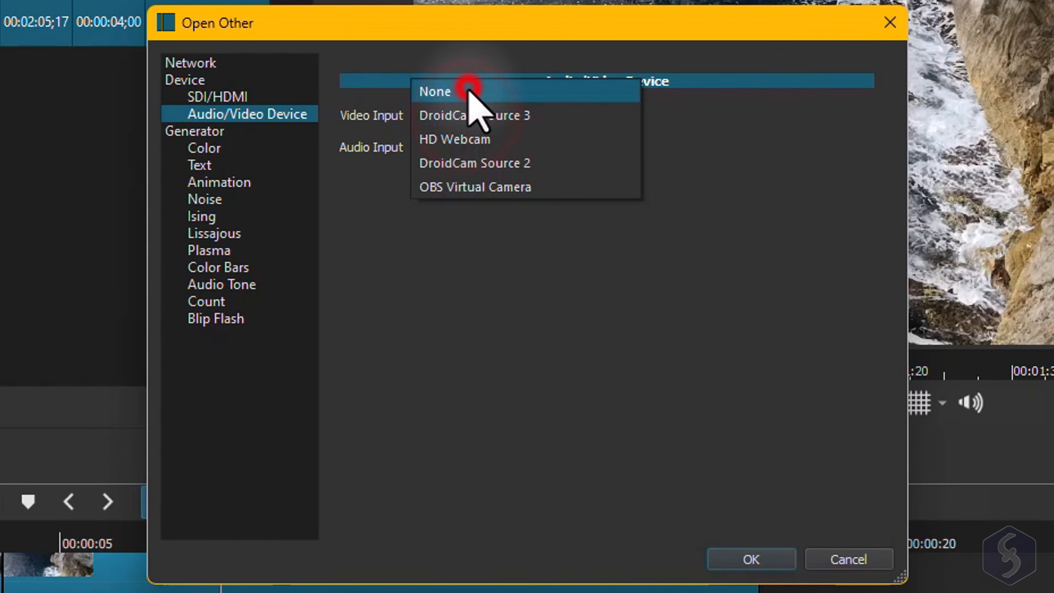
pyautogui.click(498, 147)
pyautogui.click(520, 147)
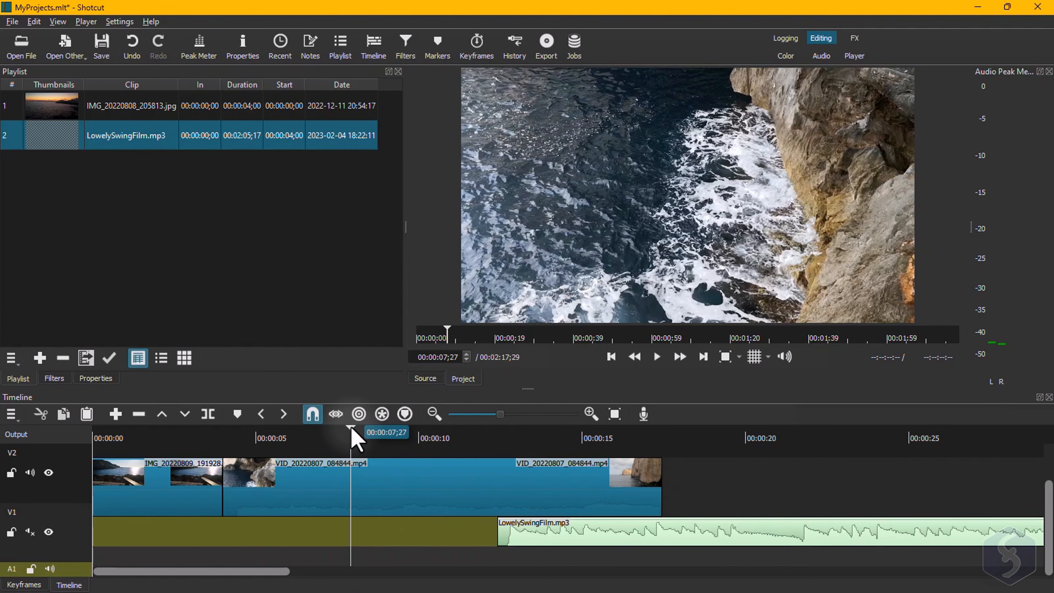
# Scrub the timeline playhead through the video clip to preview its frames, stopping at about 00:00:05;29
pyautogui.click(282, 437)
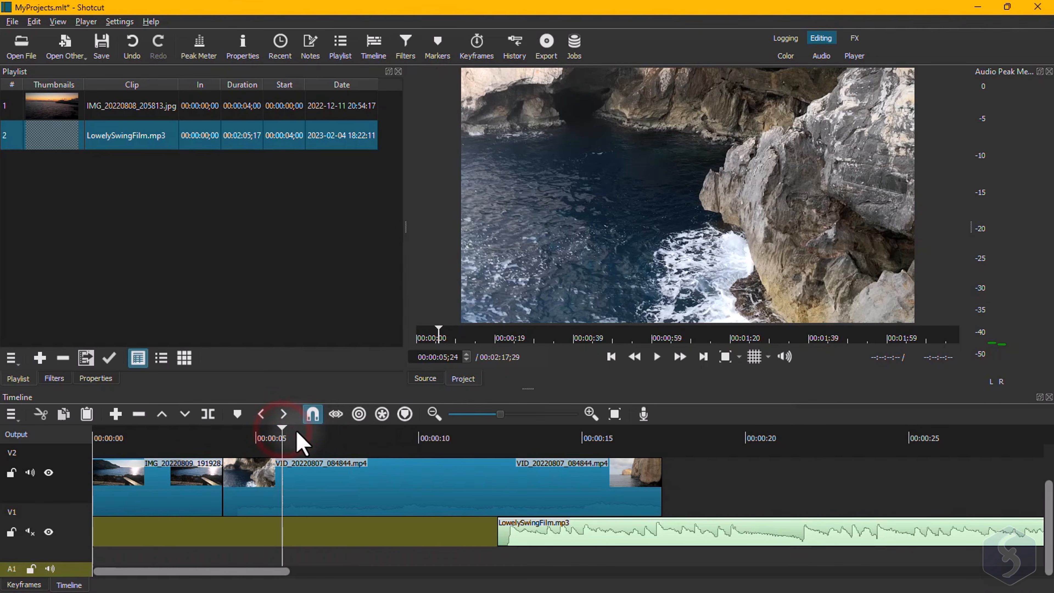
pyautogui.click(466, 435)
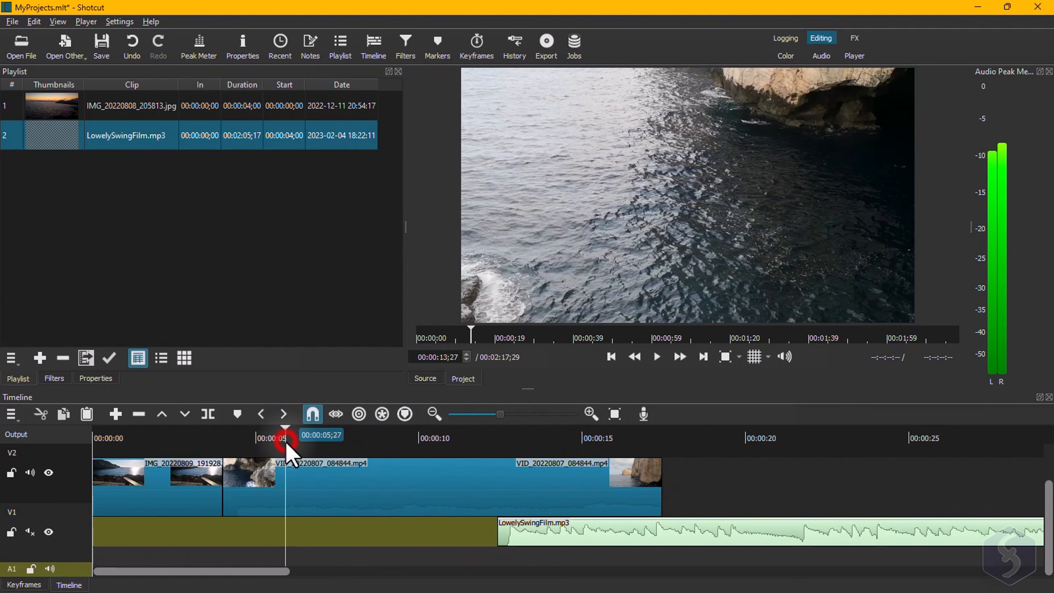
pyautogui.moveTo(270, 431)
pyautogui.mouseDown()
pyautogui.moveTo(254, 432)
pyautogui.moveTo(285, 431)
pyautogui.mouseUp()
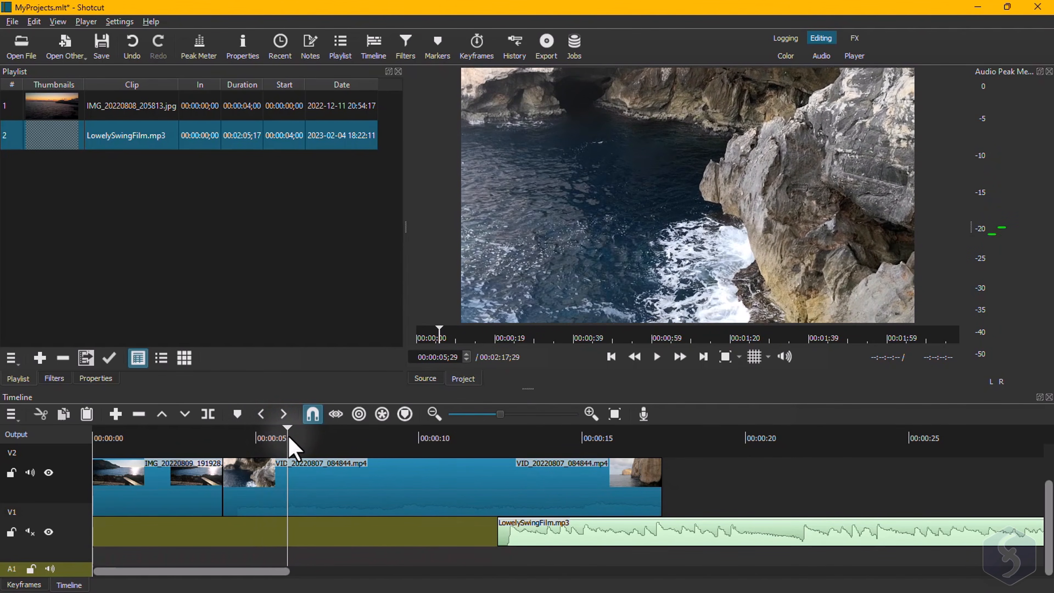
# Play and pause the project preview, and view IMG_20220808_205813.jpg from the playlist in the source player
pyautogui.click(658, 373)
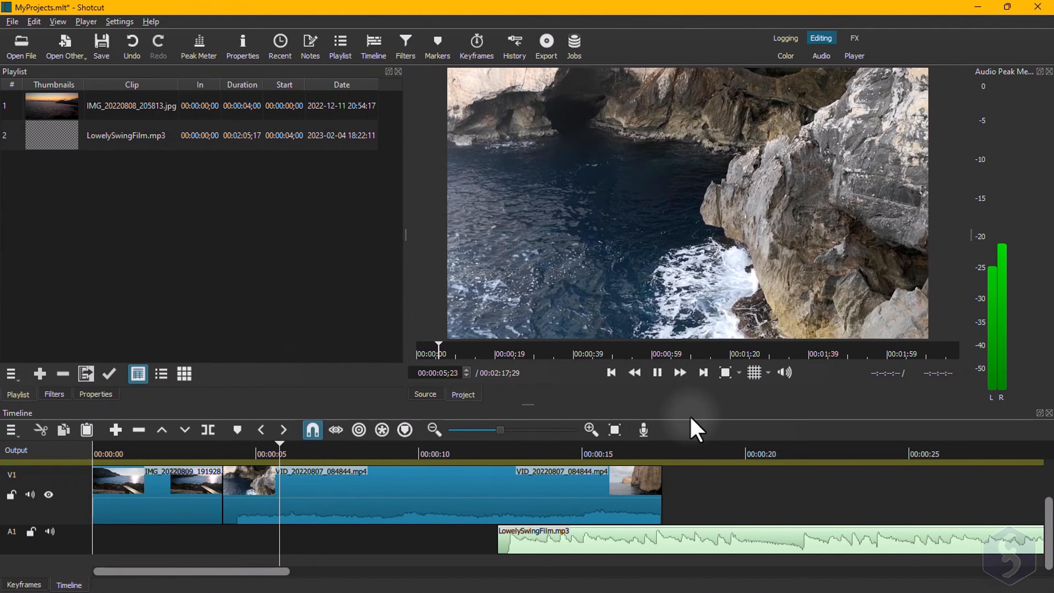
pyautogui.click(659, 372)
pyautogui.press('space')
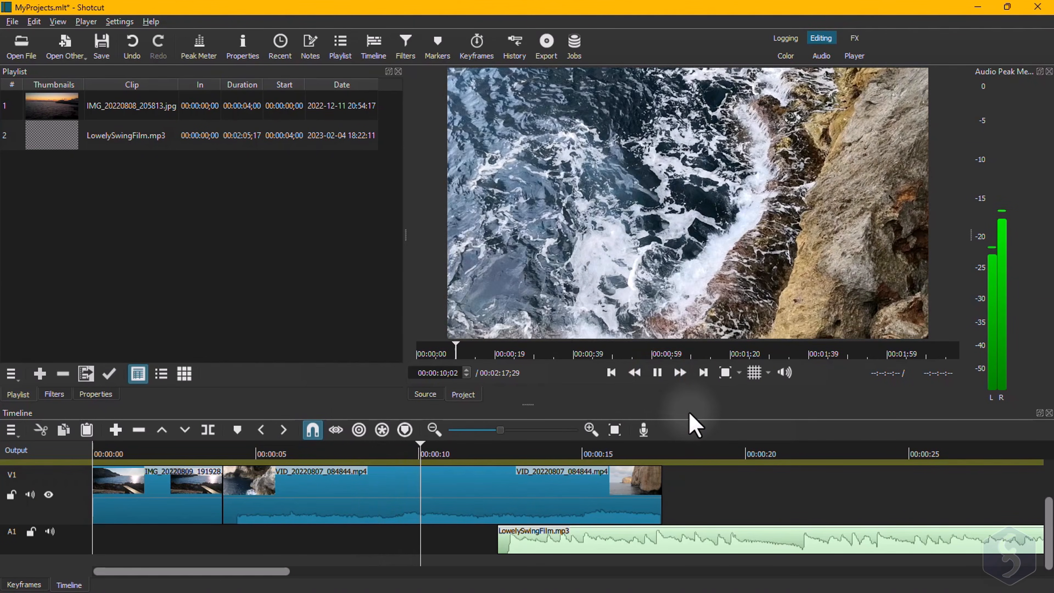
pyautogui.press('space')
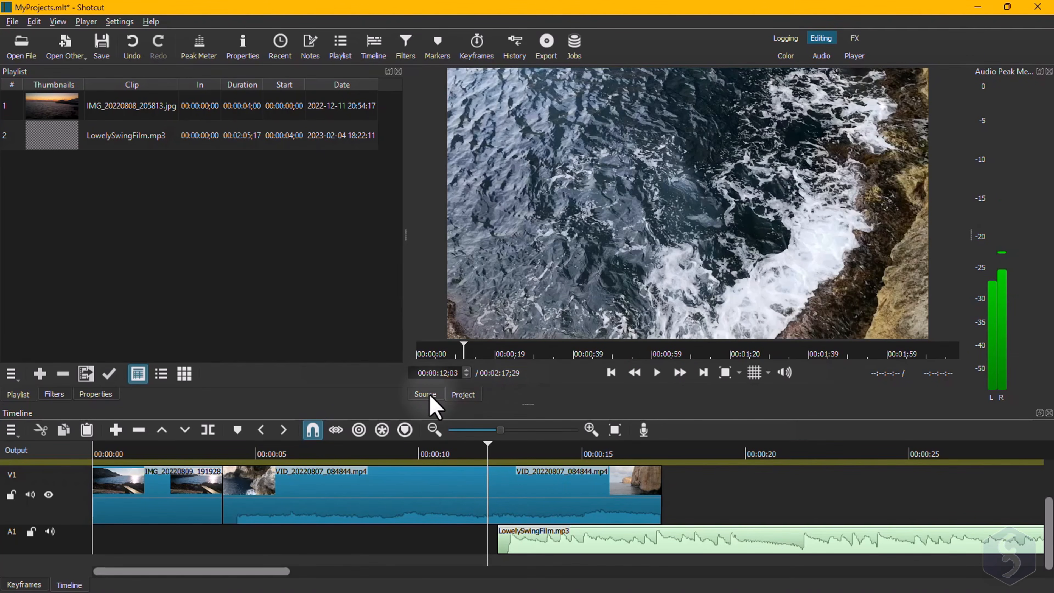
pyautogui.doubleClick(128, 113)
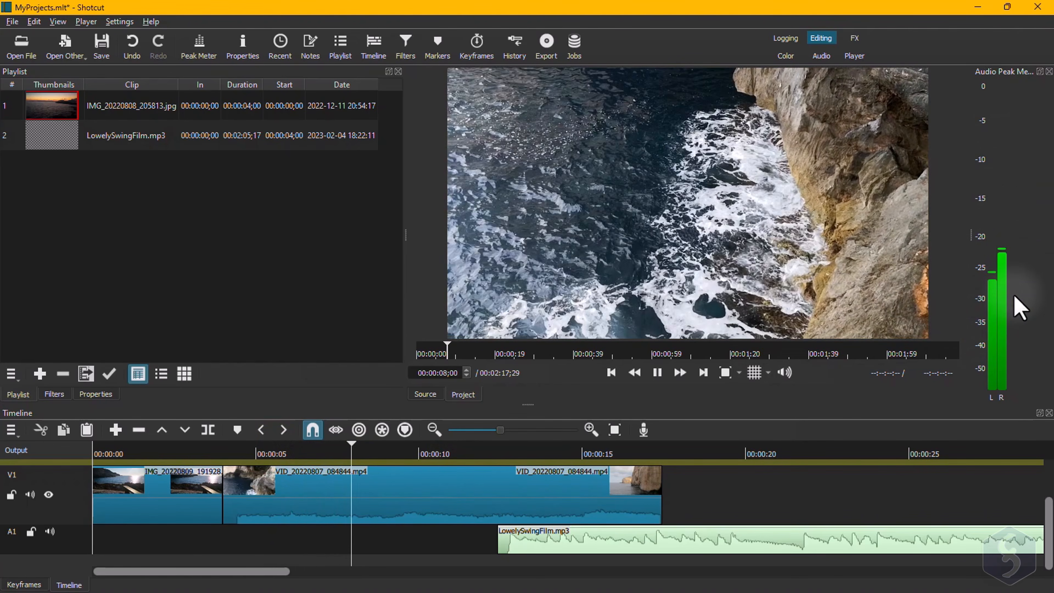
pyautogui.press('space')
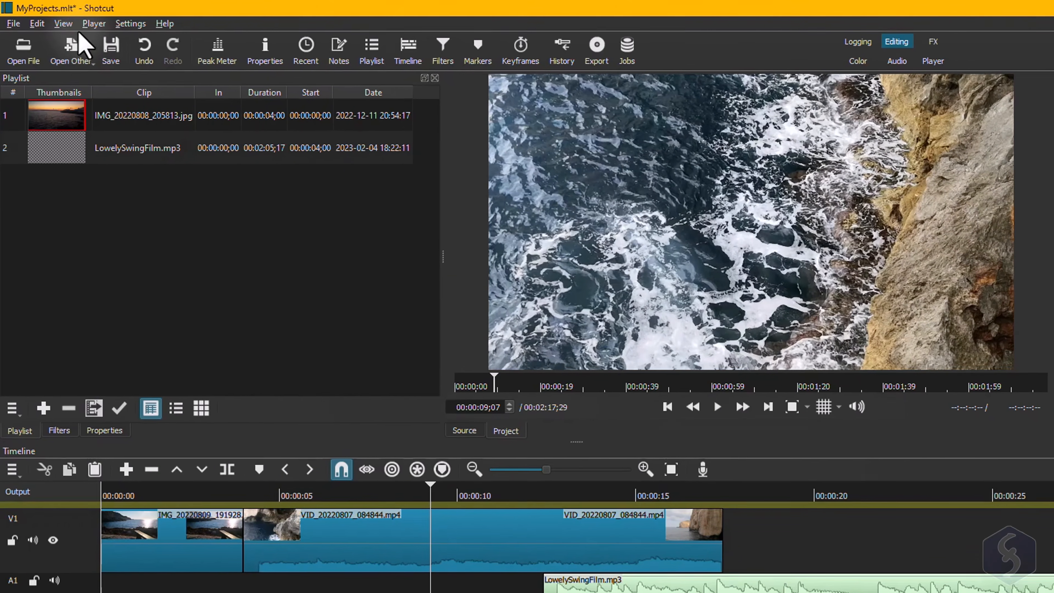
# Show the Video RGB Waveform scope and play the project to watch it, pausing at 00:00:11;17
pyautogui.click(58, 21)
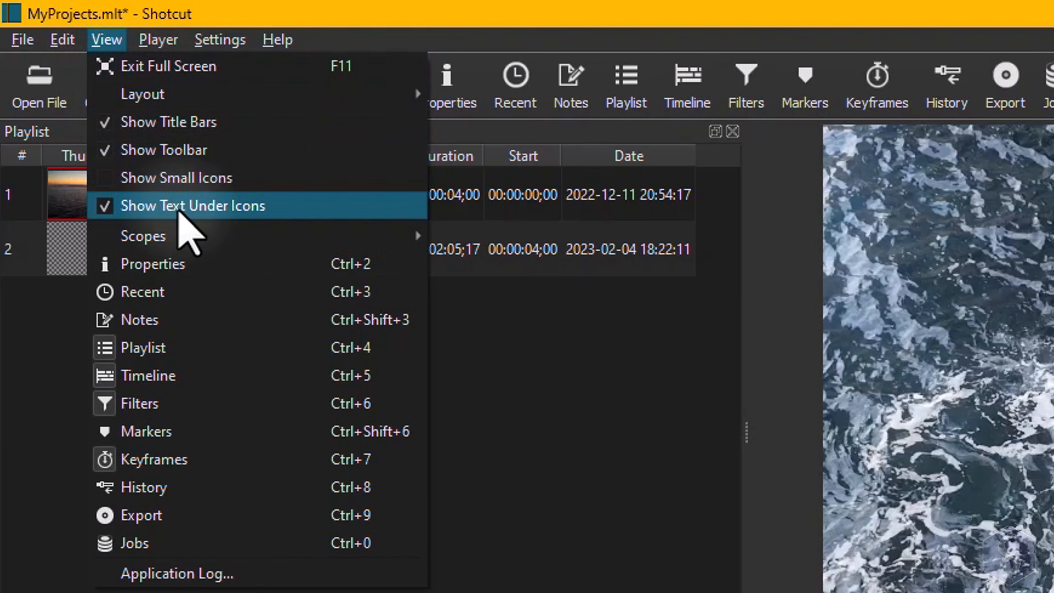
pyautogui.moveTo(227, 235)
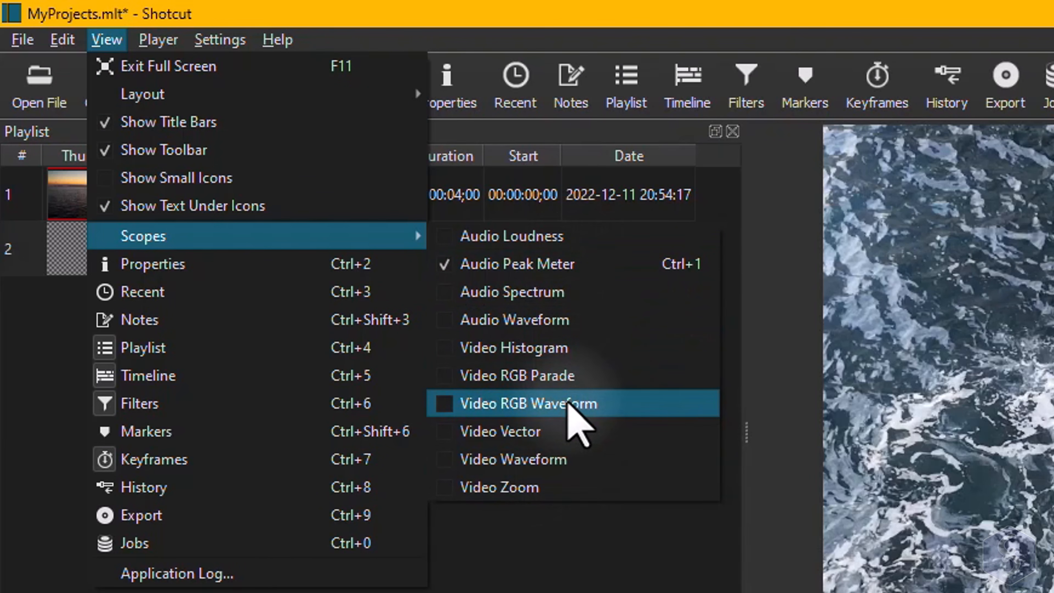
pyautogui.click(568, 402)
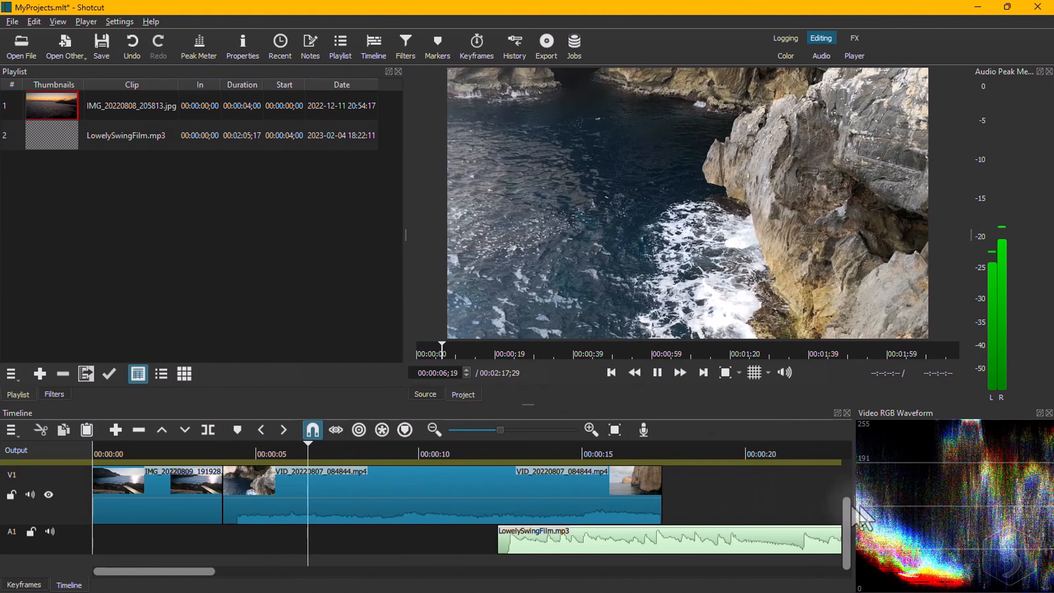
pyautogui.click(637, 365)
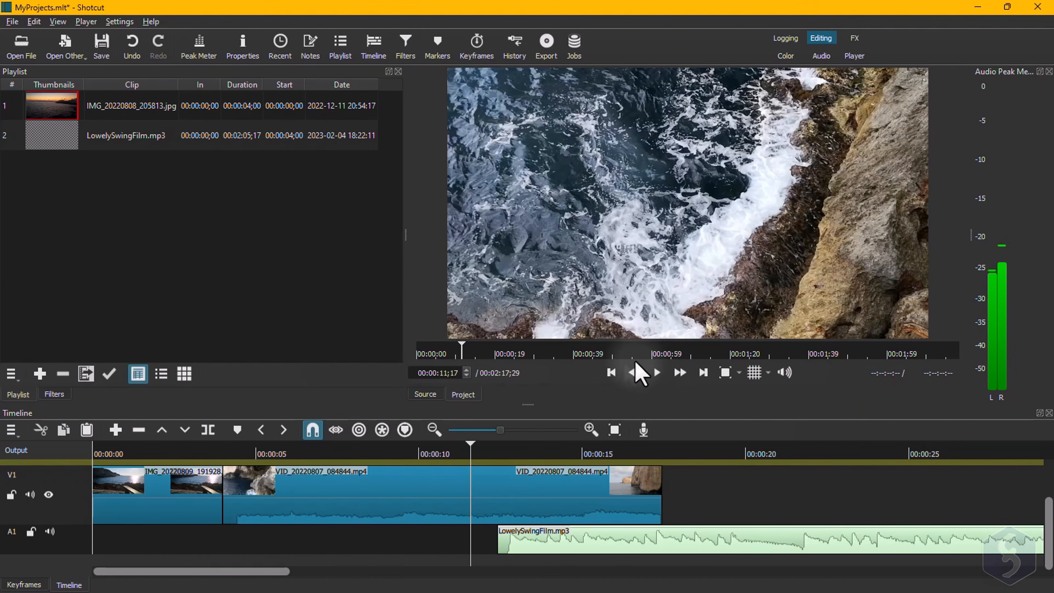
# Rearrange the clips so the image sits on V2 at about 6 seconds and VID_20220807_084844.mp4 starts track V1, declining the edit-friendly conversion
pyautogui.click(507, 504)
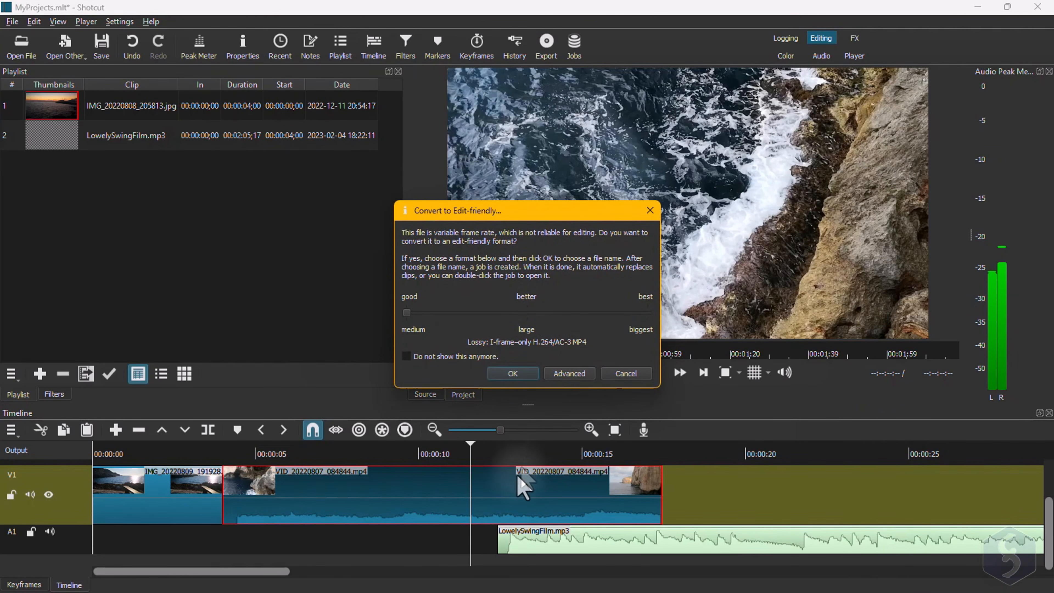
pyautogui.click(621, 374)
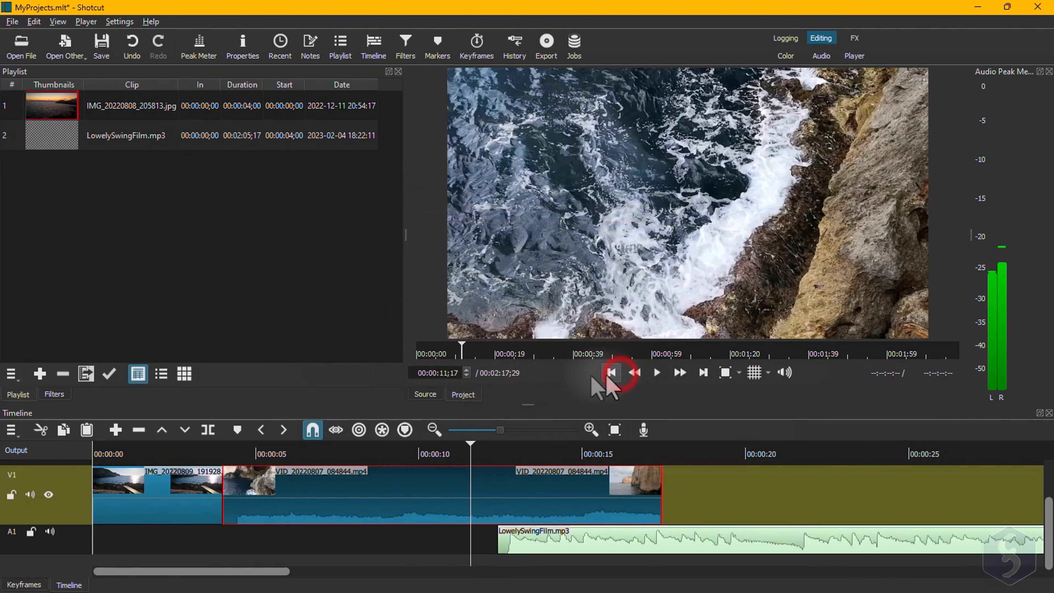
pyautogui.click(542, 552)
pyautogui.moveTo(402, 511); pyautogui.dragTo(630, 523)
pyautogui.moveTo(196, 508); pyautogui.dragTo(268, 480)
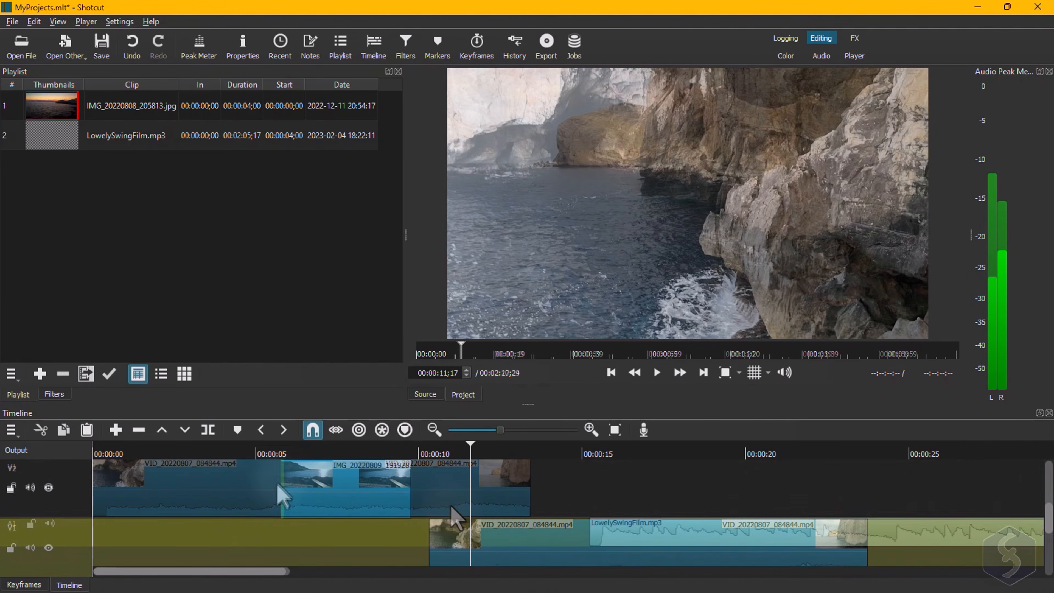
pyautogui.click(442, 505)
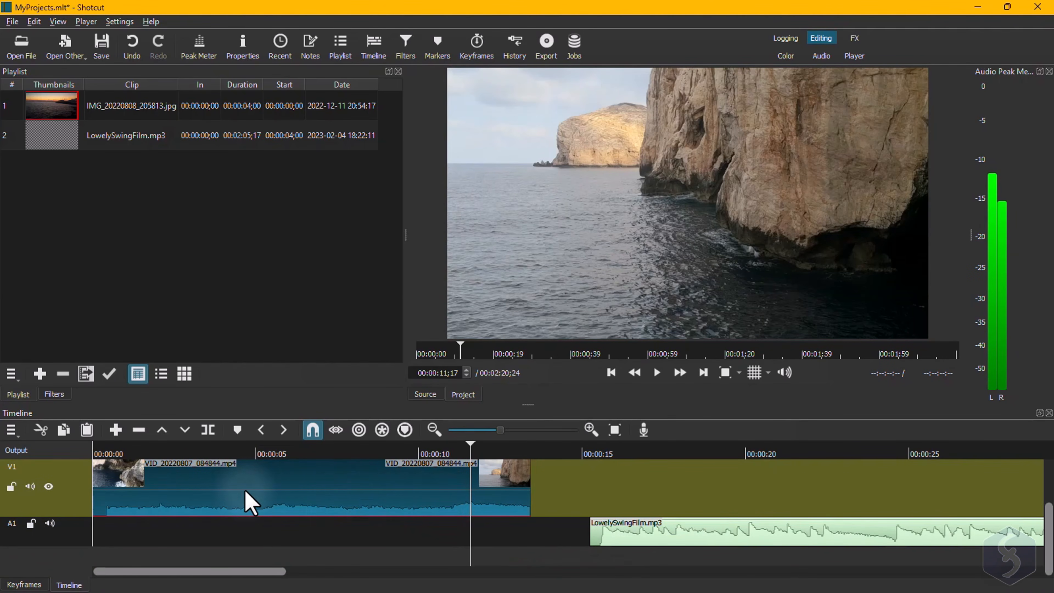
# Detach the audio from the VID_20220807_084844.mp4 clip on V1
pyautogui.moveTo(243, 490)
pyautogui.mouseDown()
pyautogui.moveTo(417, 498)
pyautogui.moveTo(263, 490)
pyautogui.mouseUp()
pyautogui.rightClick(369, 485)
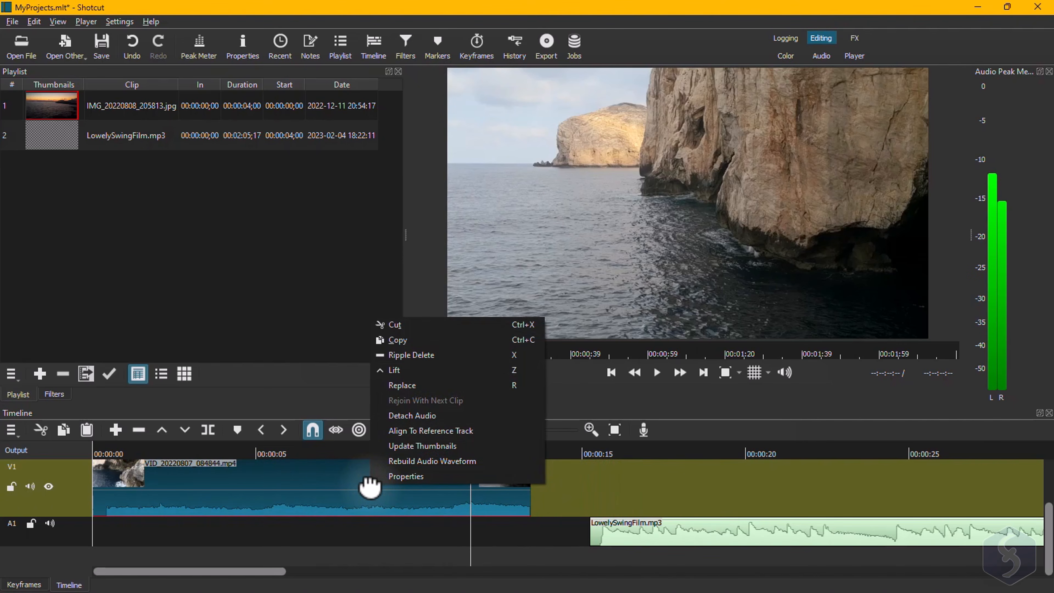
pyautogui.click(419, 416)
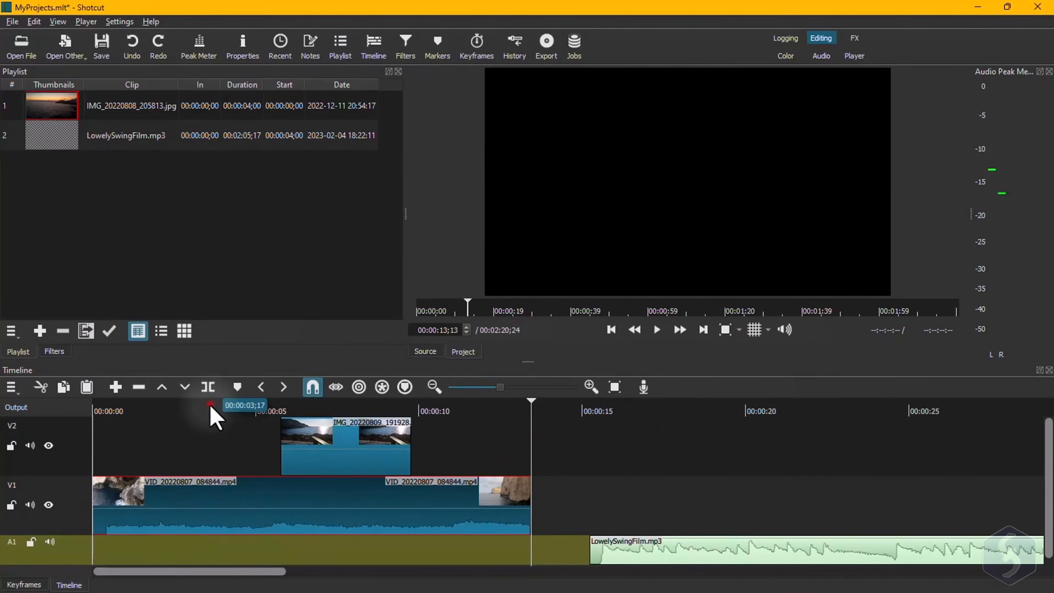
# Scrub the playhead between the V1 video and the V2 image clip to preview frames, stopping at 00:00:06;20
pyautogui.click(209, 409)
pyautogui.press('s')
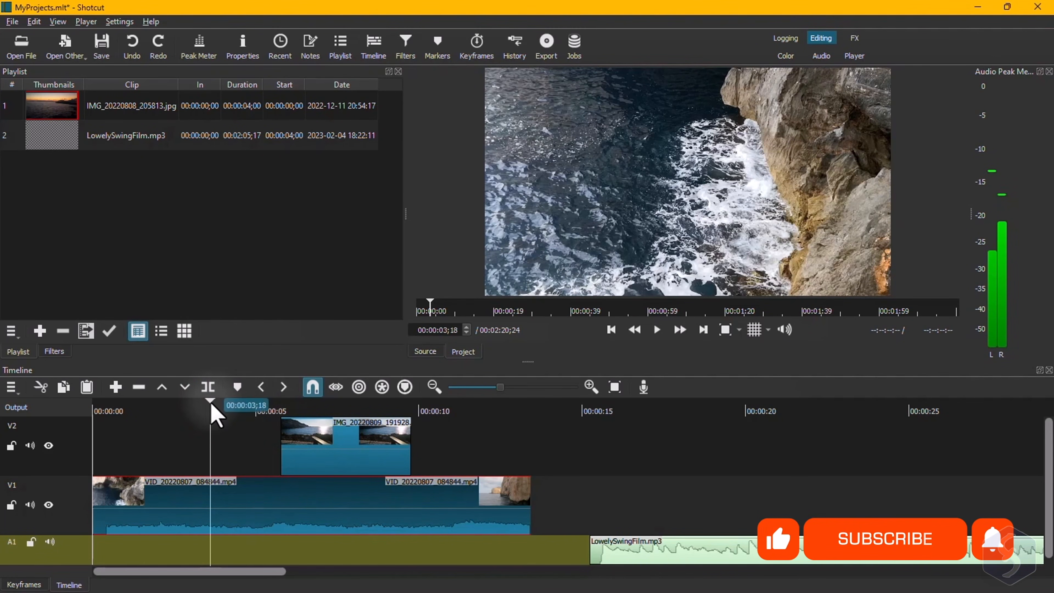
pyautogui.moveTo(210, 403); pyautogui.dragTo(322, 419)
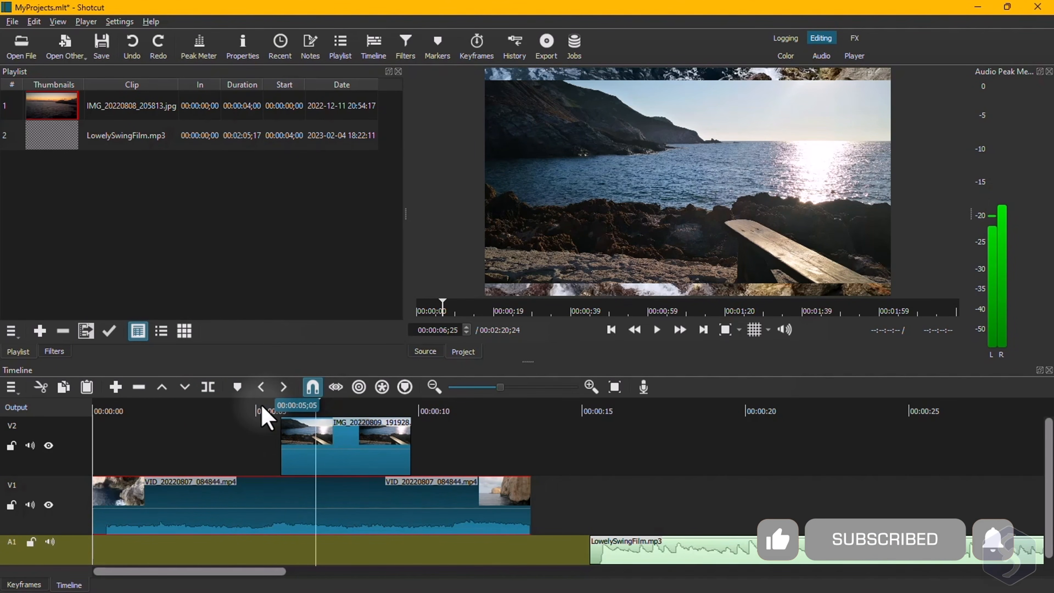
pyautogui.click(263, 411)
pyautogui.click(311, 407)
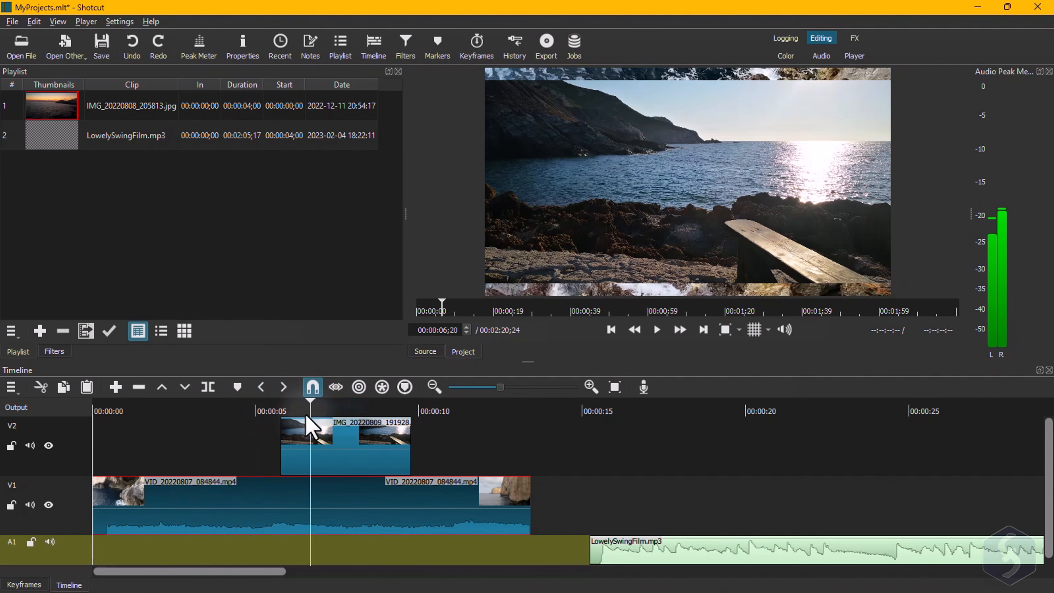
# Move the image clip on V2 to start at about 14 seconds and play back the end of the V1 clip
pyautogui.moveTo(311, 428); pyautogui.dragTo(617, 518)
pyautogui.press('space')
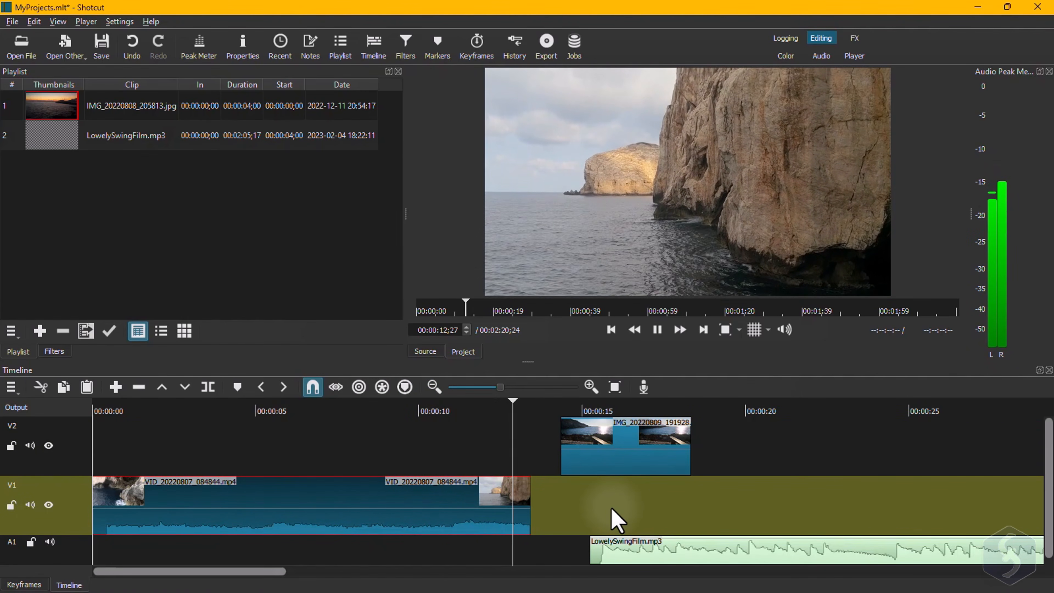
pyautogui.press('space')
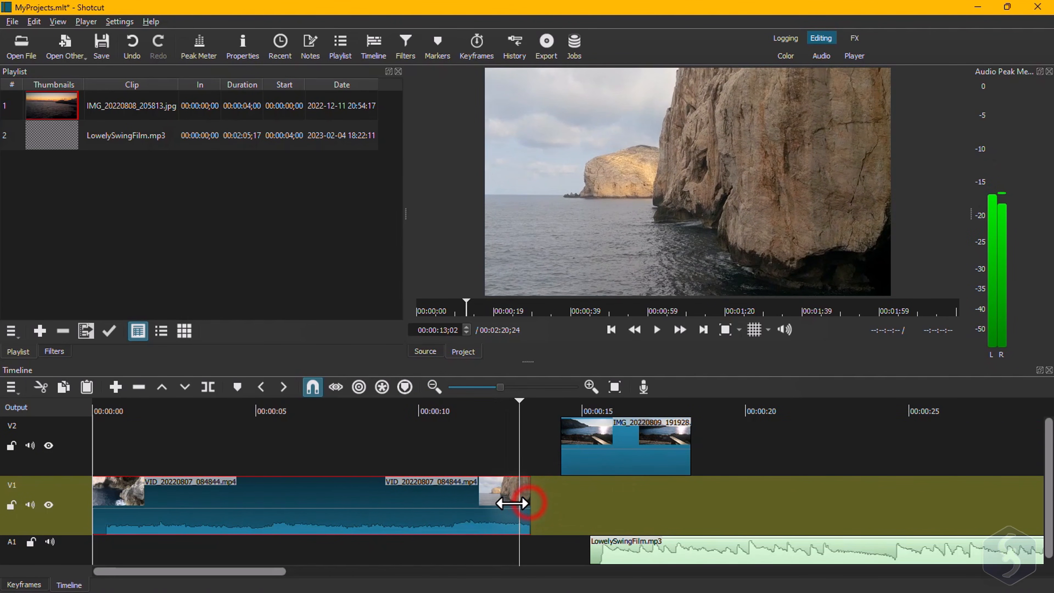
# Trim the end of the V1 video clip back to about 9 seconds and undo the trim
pyautogui.moveTo(529, 503); pyautogui.dragTo(402, 495)
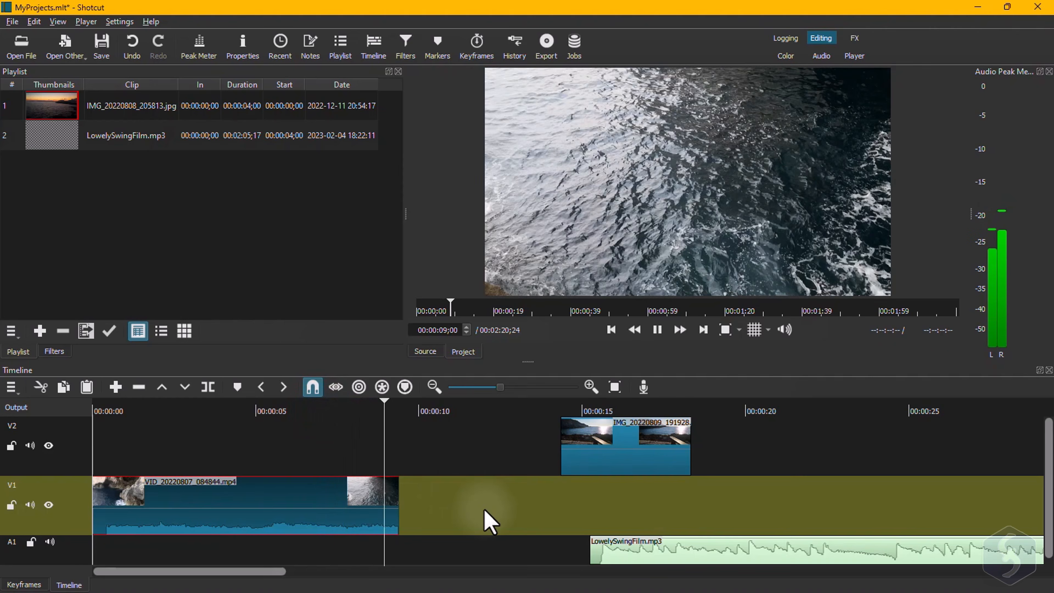
pyautogui.hotkey('ctrl', 'z')
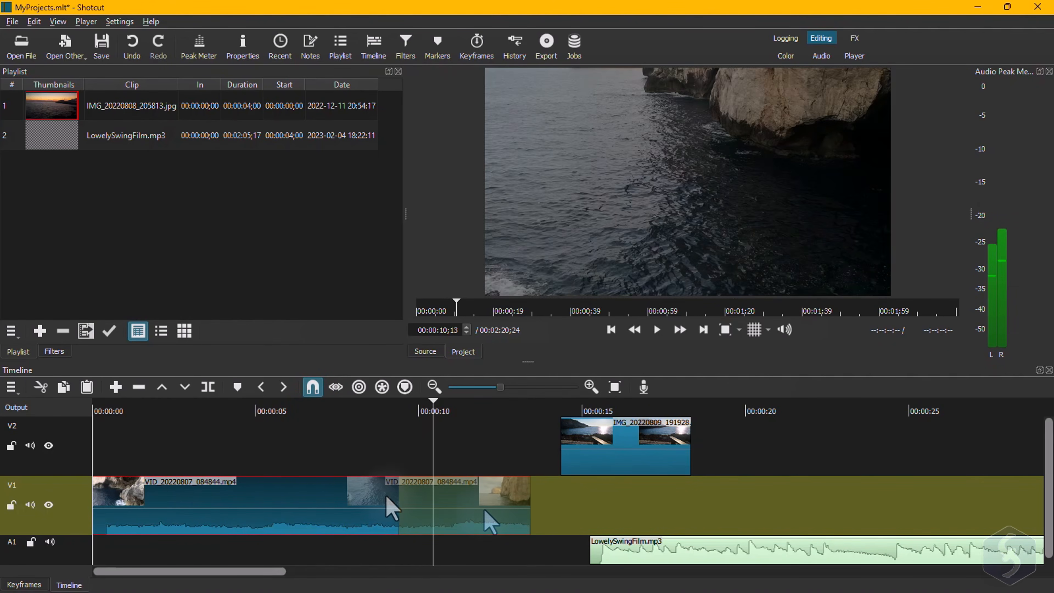
pyautogui.rightClick(359, 500)
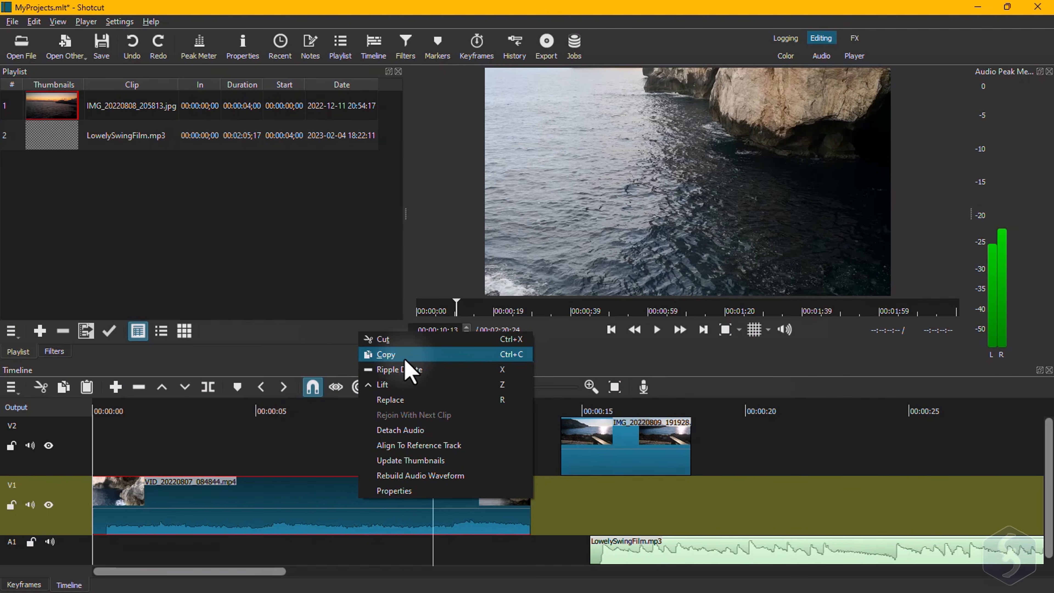
pyautogui.click(352, 504)
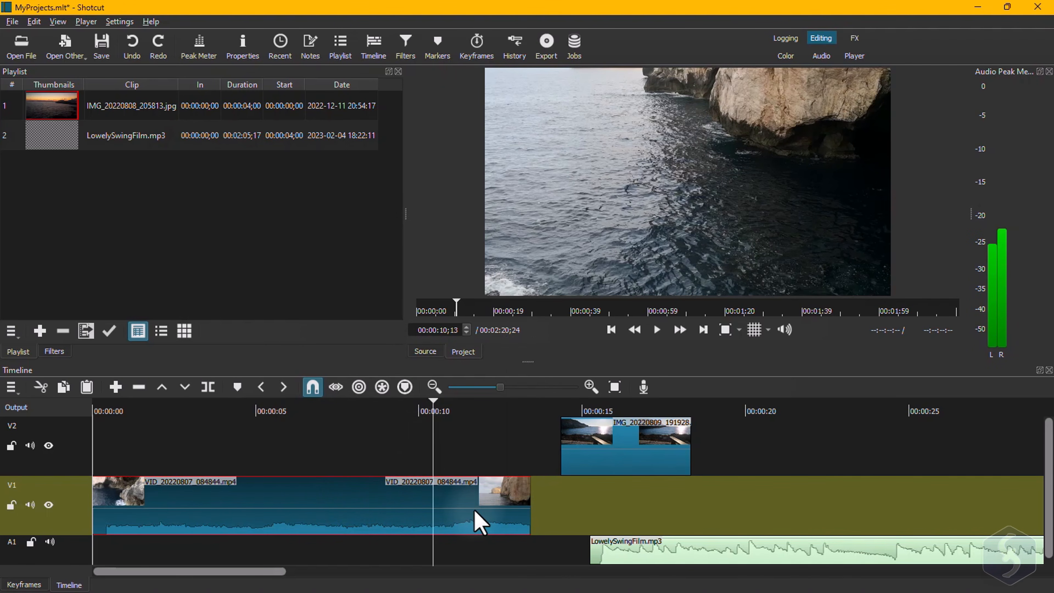
# Split the V1 video clip at 00:00:04;28 and 00:00:09;14, and shift the resulting pieces slightly apart
pyautogui.click(254, 414)
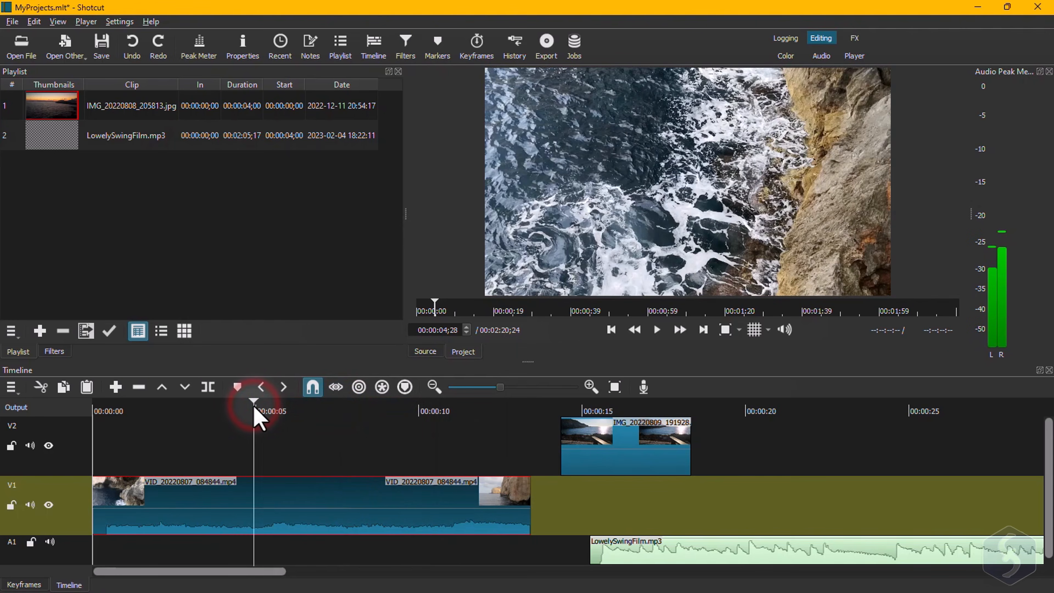
pyautogui.press('s')
pyautogui.click(369, 516)
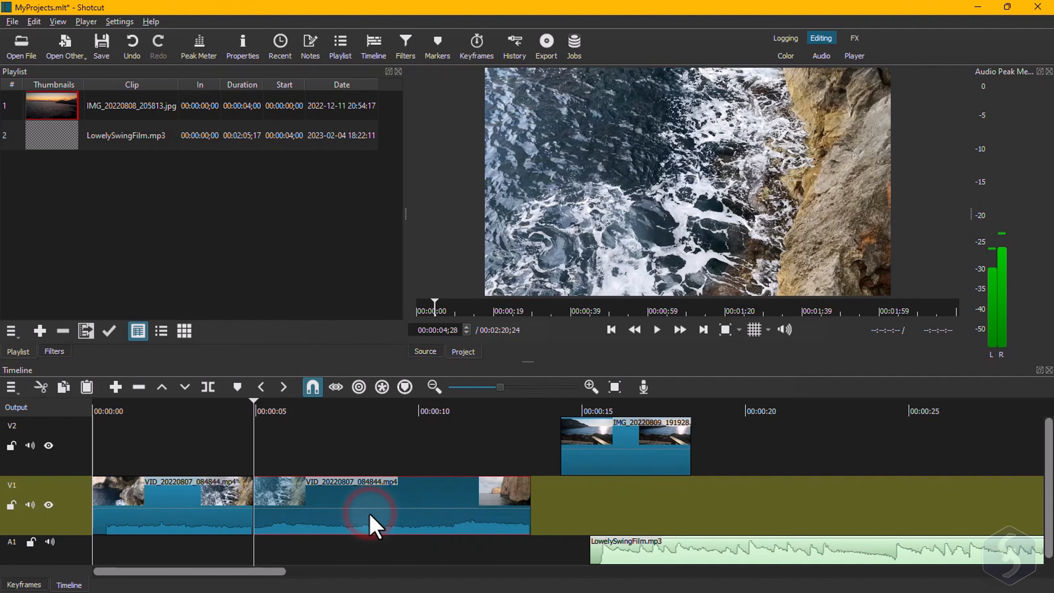
pyautogui.click(401, 411)
pyautogui.press('s')
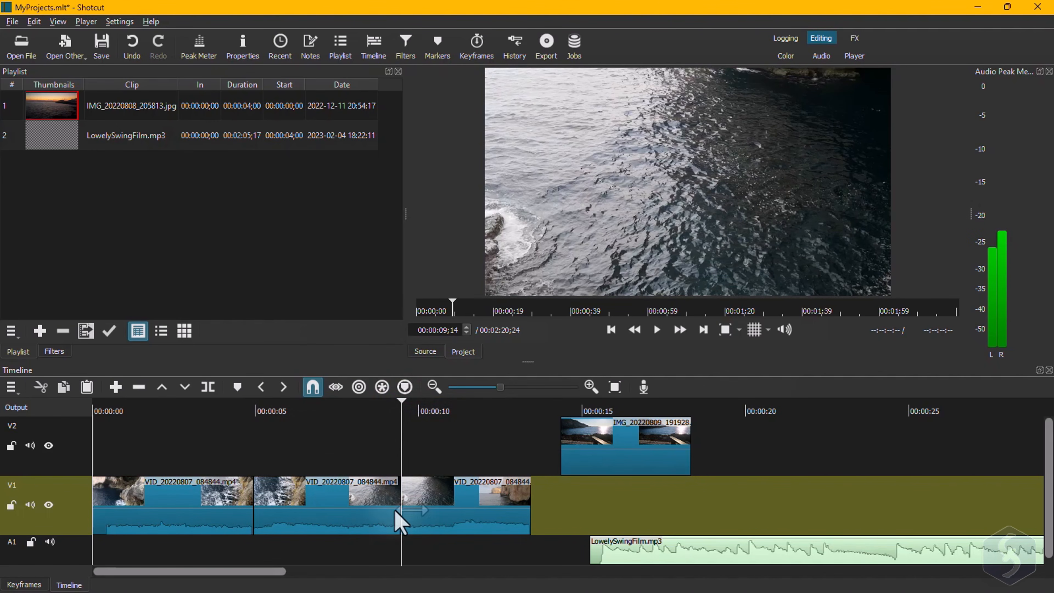
pyautogui.moveTo(445, 509); pyautogui.dragTo(464, 511)
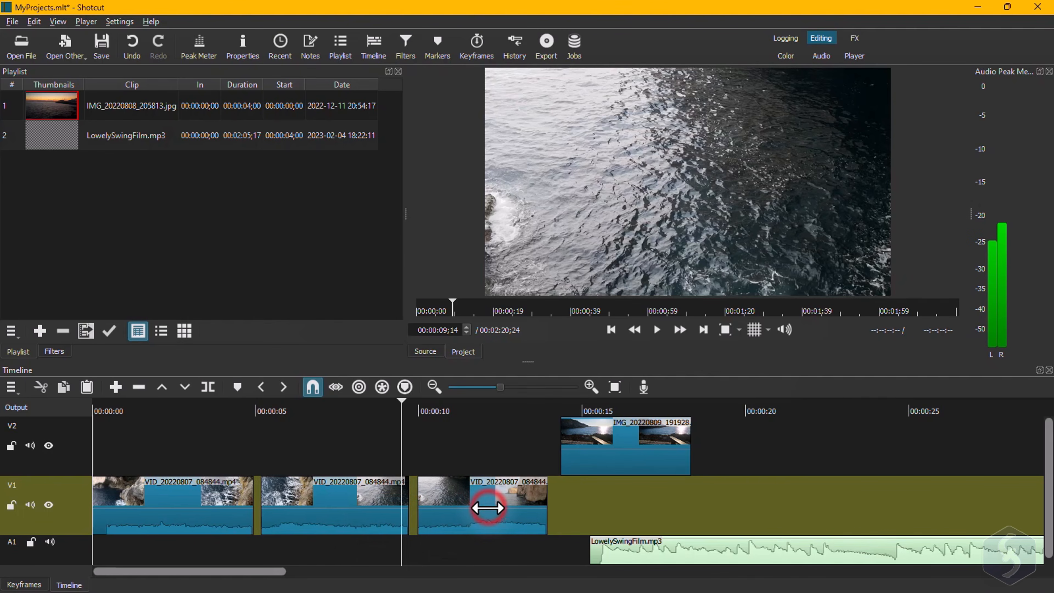
# Delete the last and first pieces of the split V1 video, keeping only the middle piece
pyautogui.press('Delete')
pyautogui.click(212, 500)
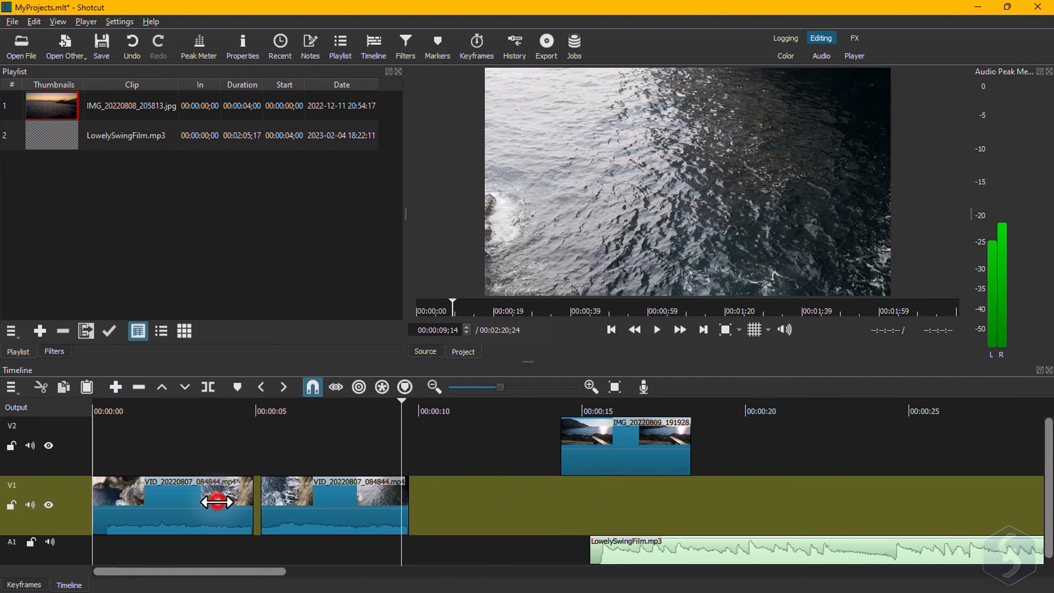
pyautogui.press('Delete')
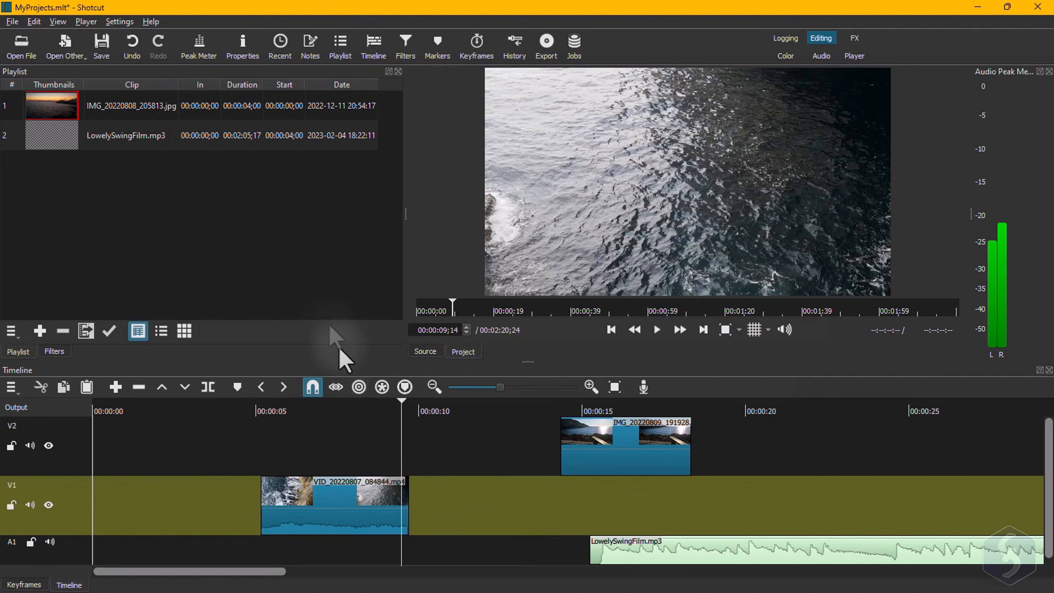
# Undo both deletions of the V1 video pieces and redo them
pyautogui.click(133, 46)
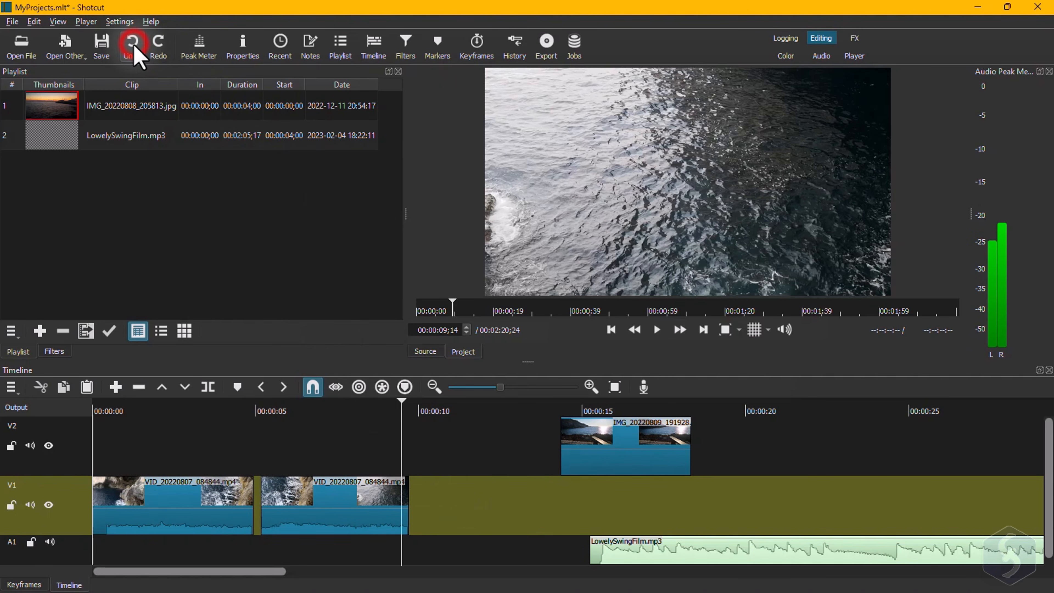
pyautogui.click(134, 46)
pyautogui.click(154, 46)
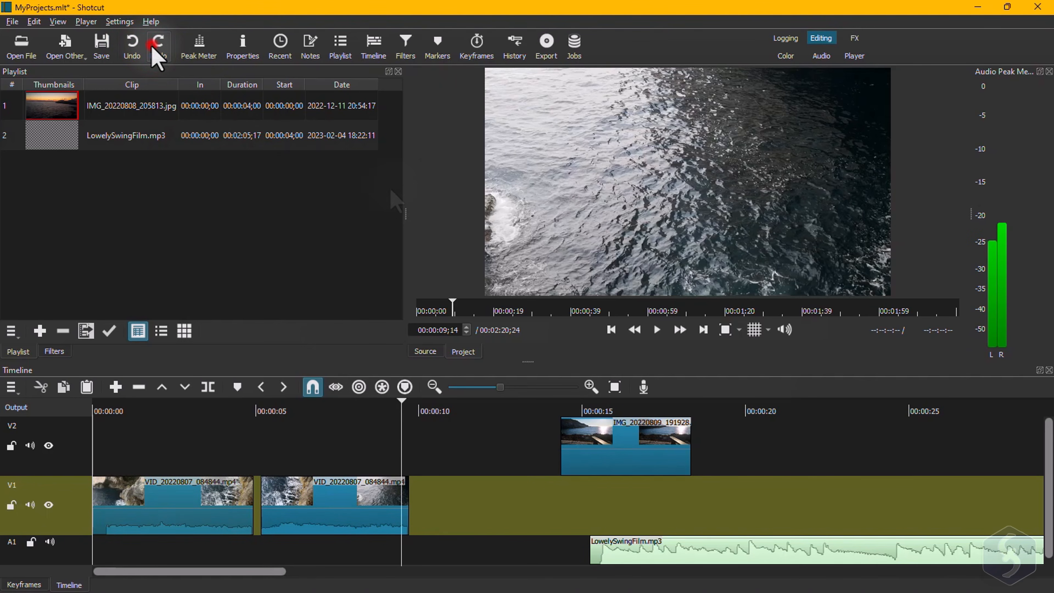
pyautogui.click(152, 46)
# Open the edit history and roll back the deletions, clip moves and splits of the V1 video one entry at a time
pyautogui.click(520, 47)
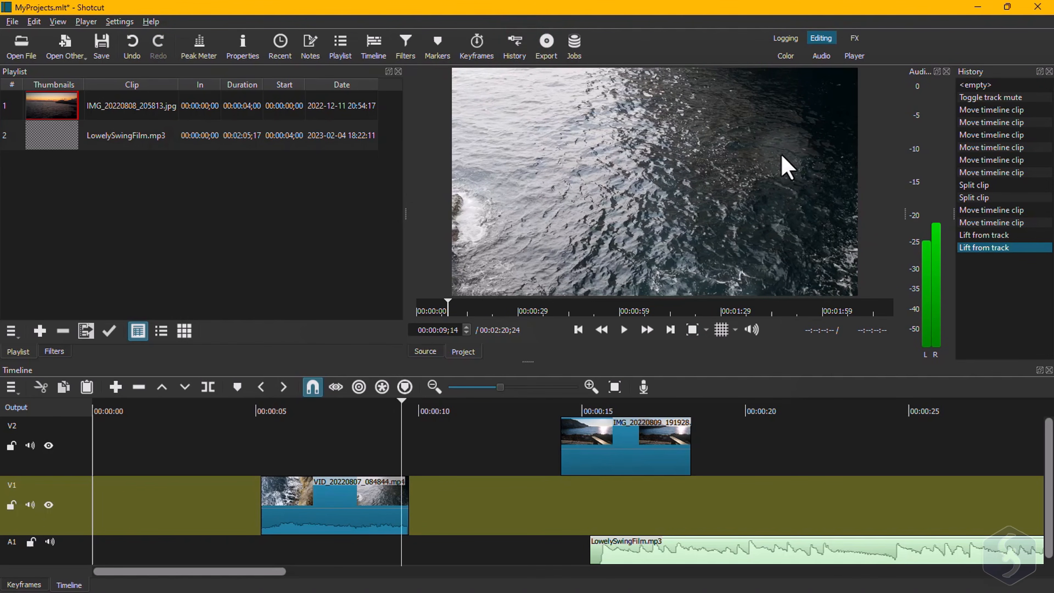
pyautogui.click(1006, 234)
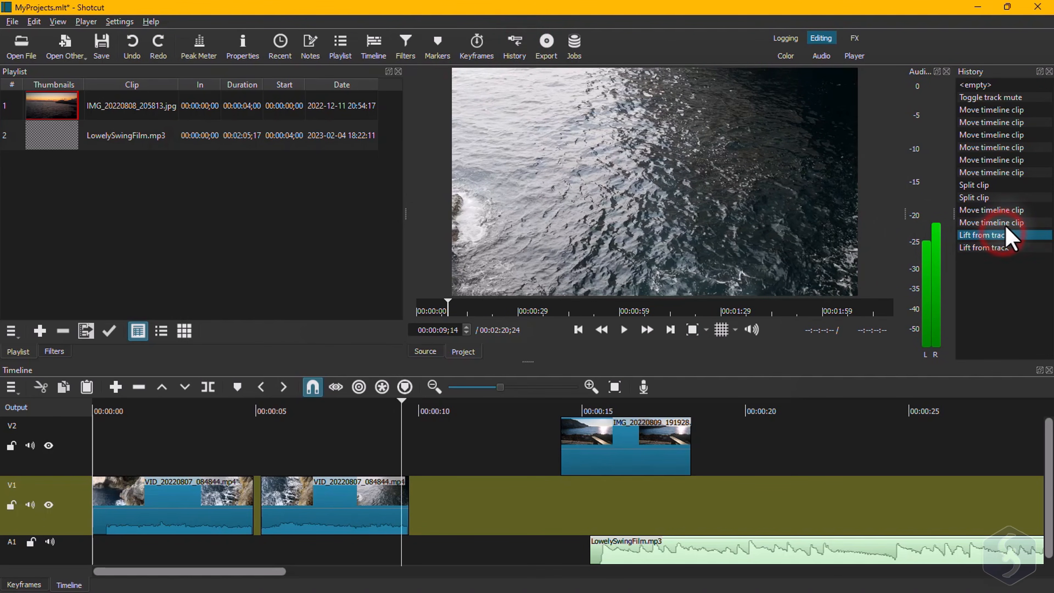
pyautogui.click(1006, 222)
pyautogui.click(1004, 210)
pyautogui.click(1002, 197)
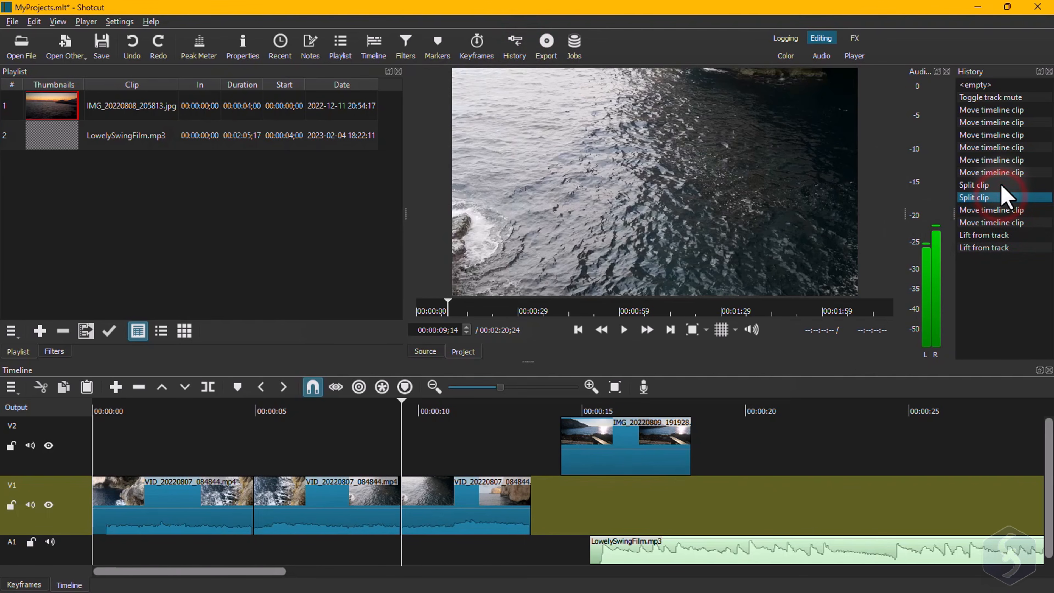
pyautogui.click(1002, 185)
# Move the V2 image clip over the end of the V1 video to create an overlap transition and play it back
pyautogui.click(597, 461)
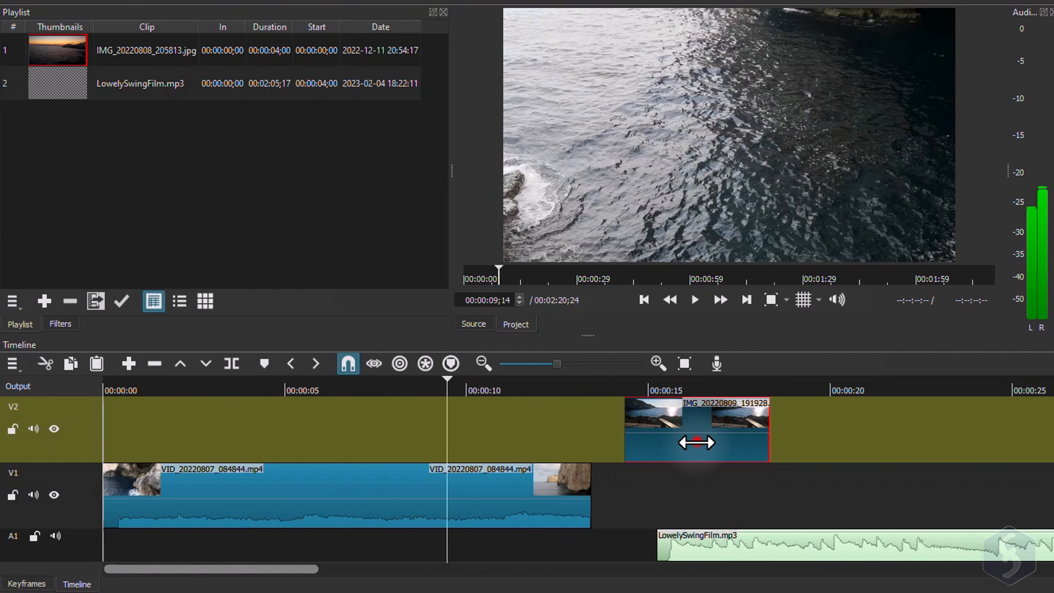
pyautogui.moveTo(694, 438); pyautogui.dragTo(563, 501)
pyautogui.click(700, 499)
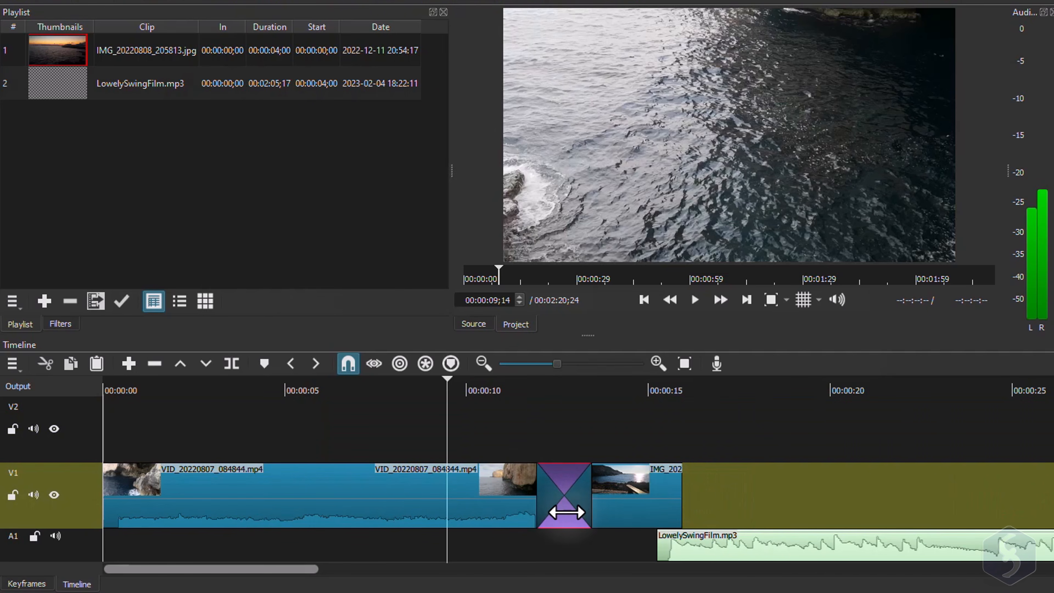
pyautogui.click(511, 388)
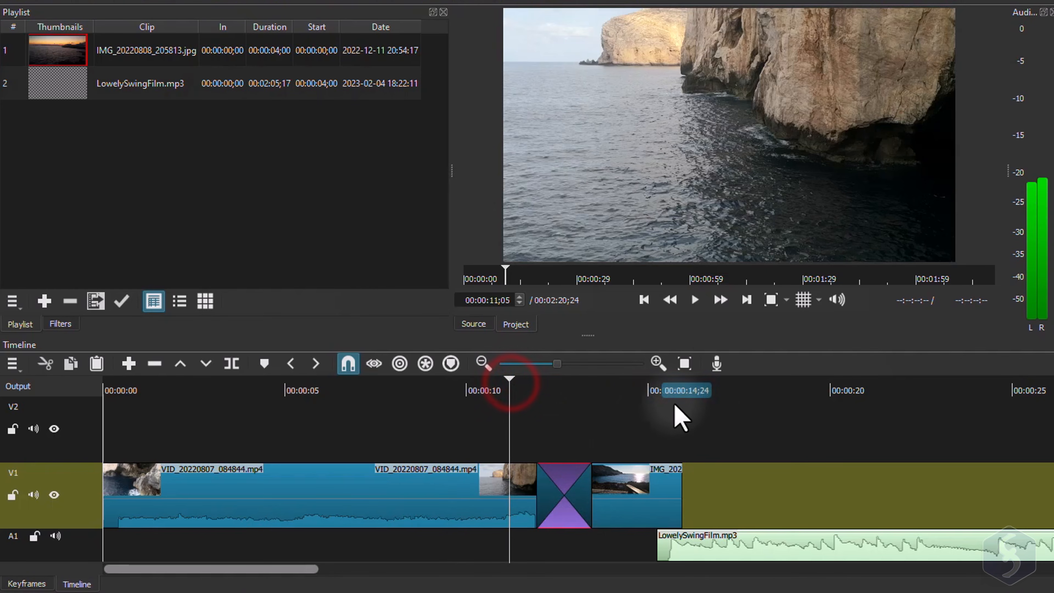
pyautogui.press('space')
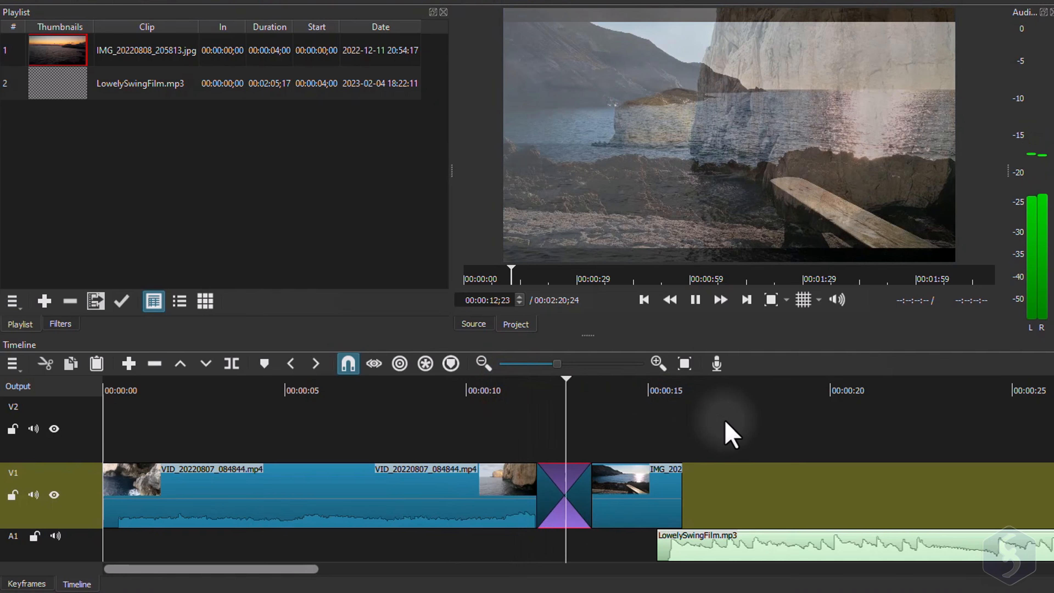
pyautogui.press('space')
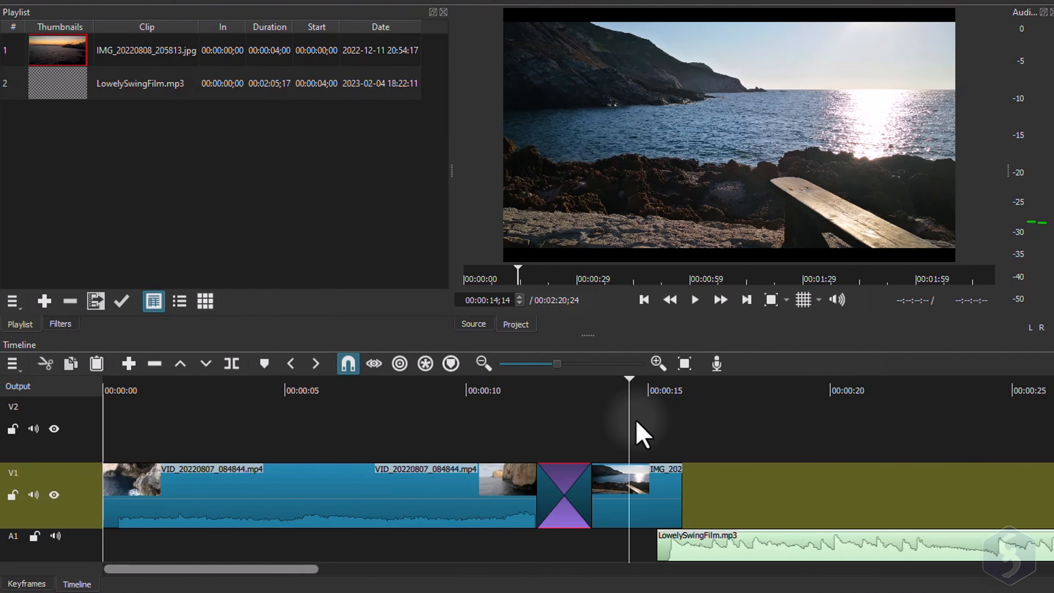
# Change the video transition to Barn Door Horizontal, play it back, and undo the clip overlap
pyautogui.rightClick(568, 483)
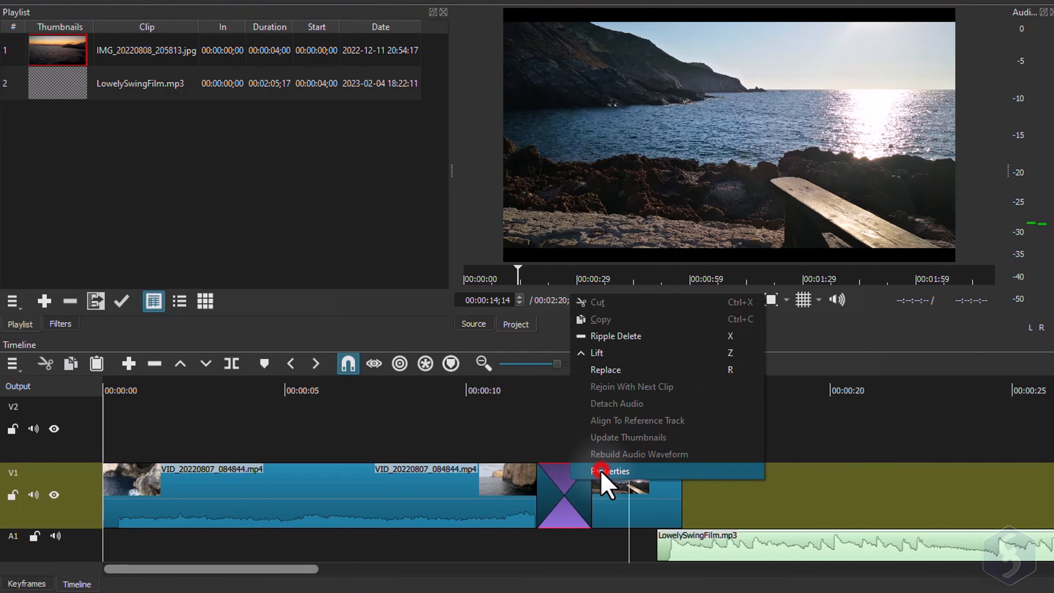
pyautogui.click(601, 472)
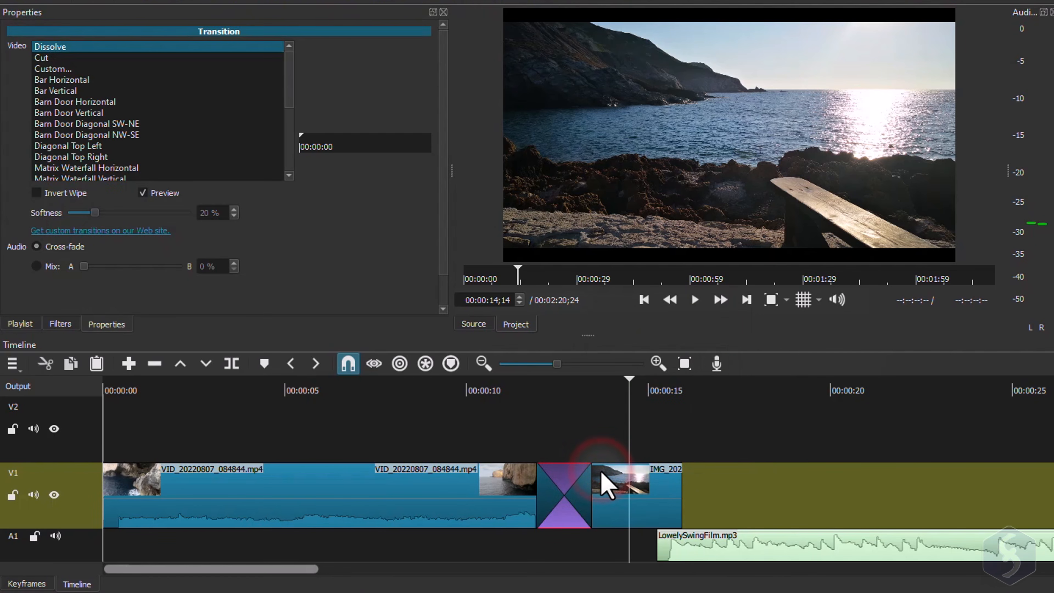
pyautogui.click(88, 103)
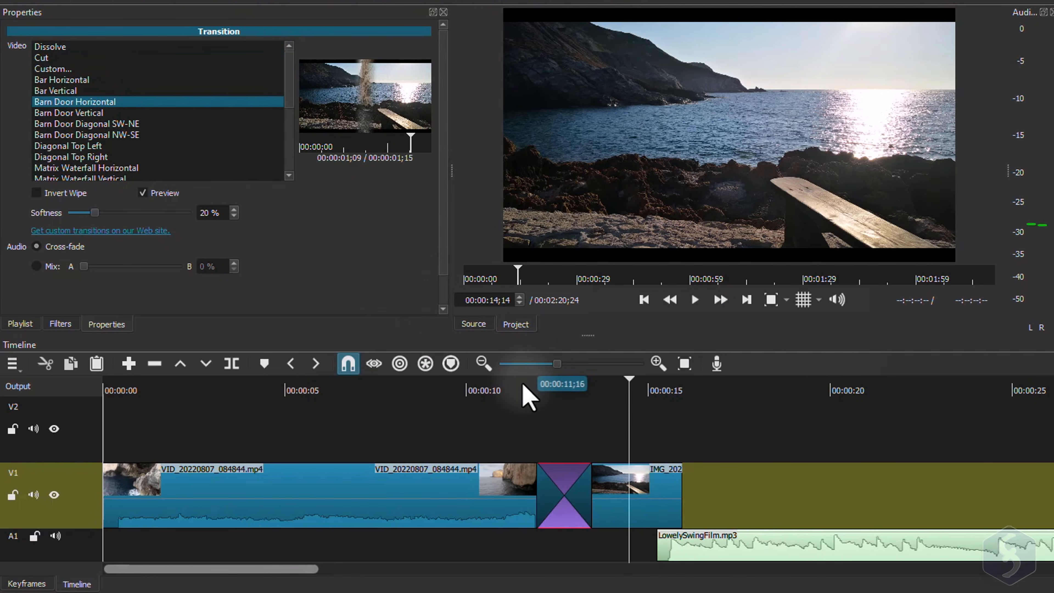
pyautogui.click(525, 392)
pyautogui.press('space')
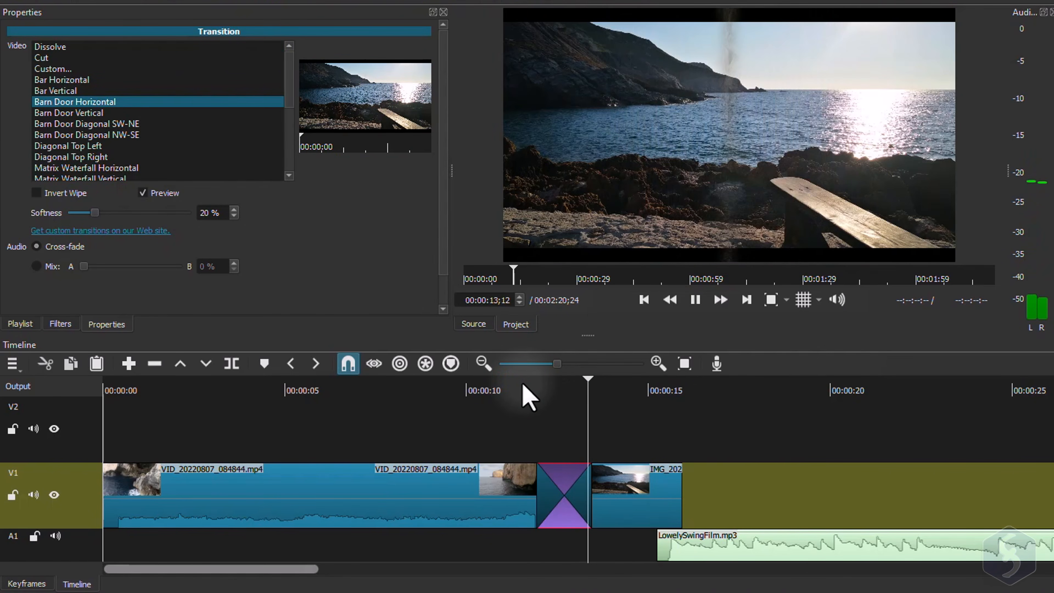
pyautogui.hotkey('ctrl', 'z')
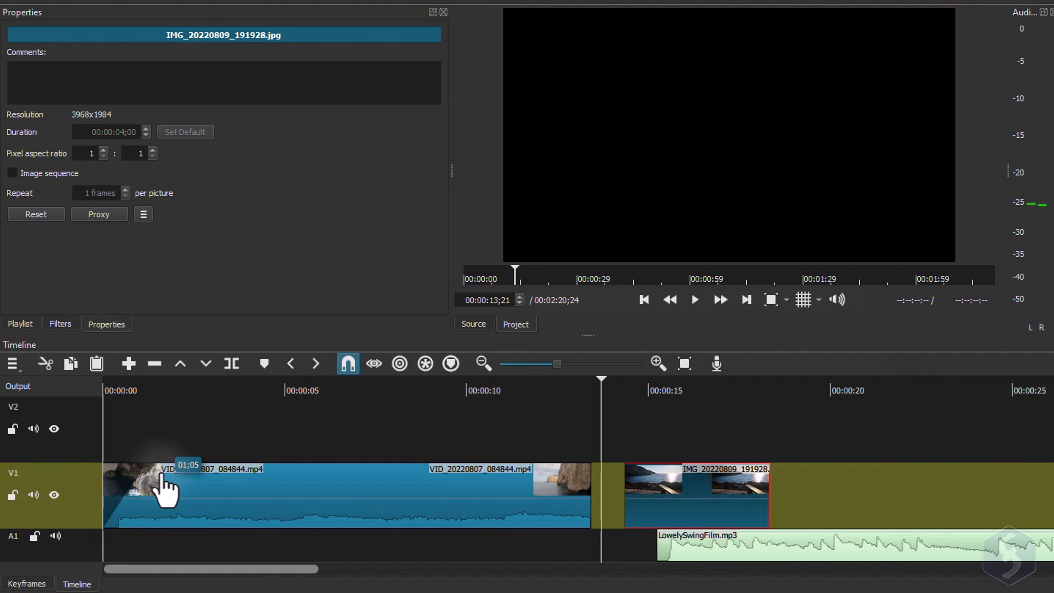
# Add a short fade-in to the start of the V1 video clip and play it from the beginning
pyautogui.click(104, 389)
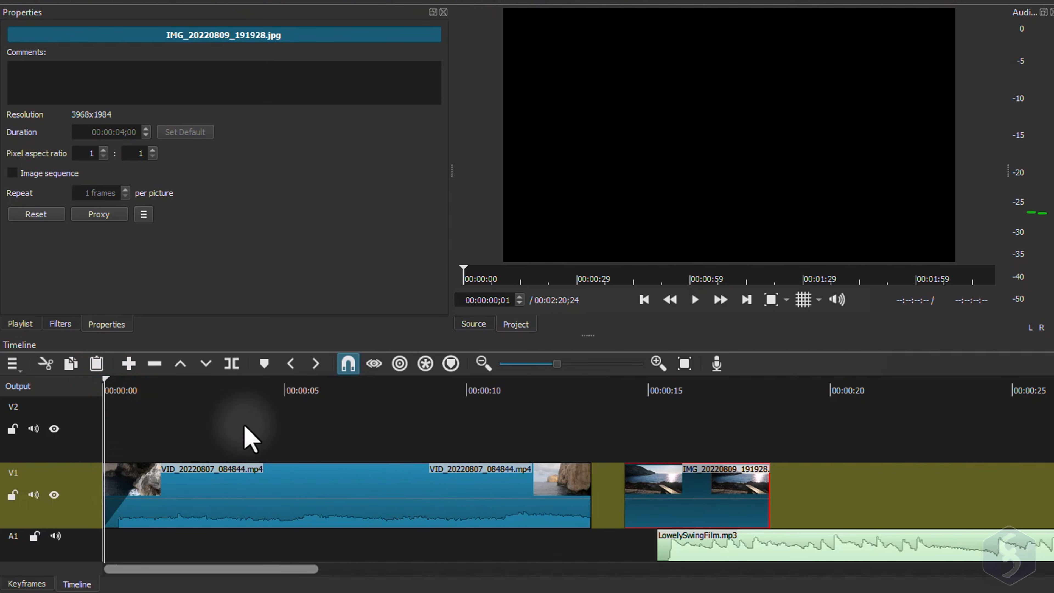
pyautogui.press('space')
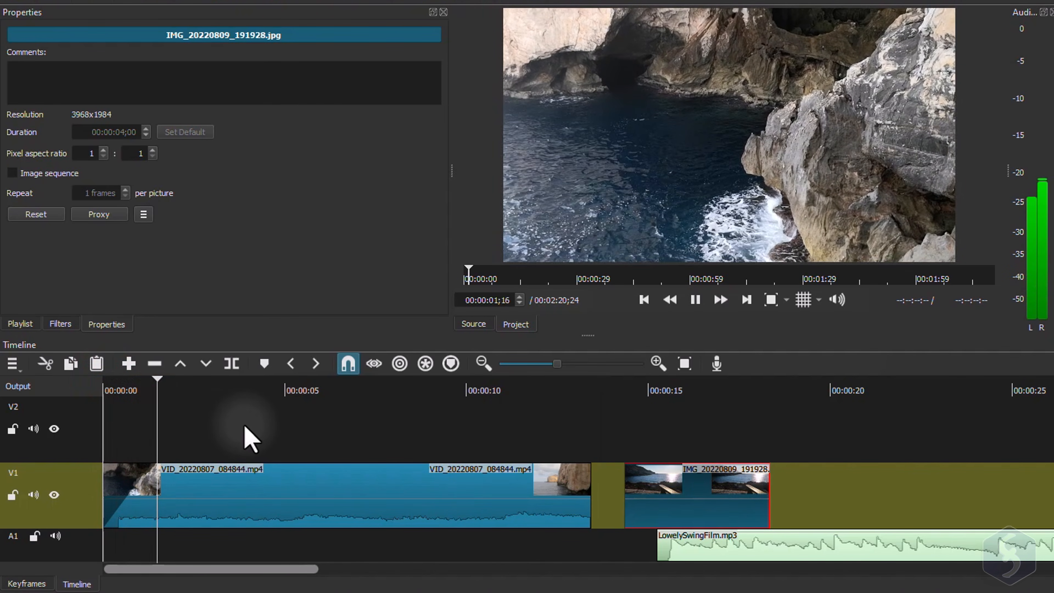
pyautogui.press('space')
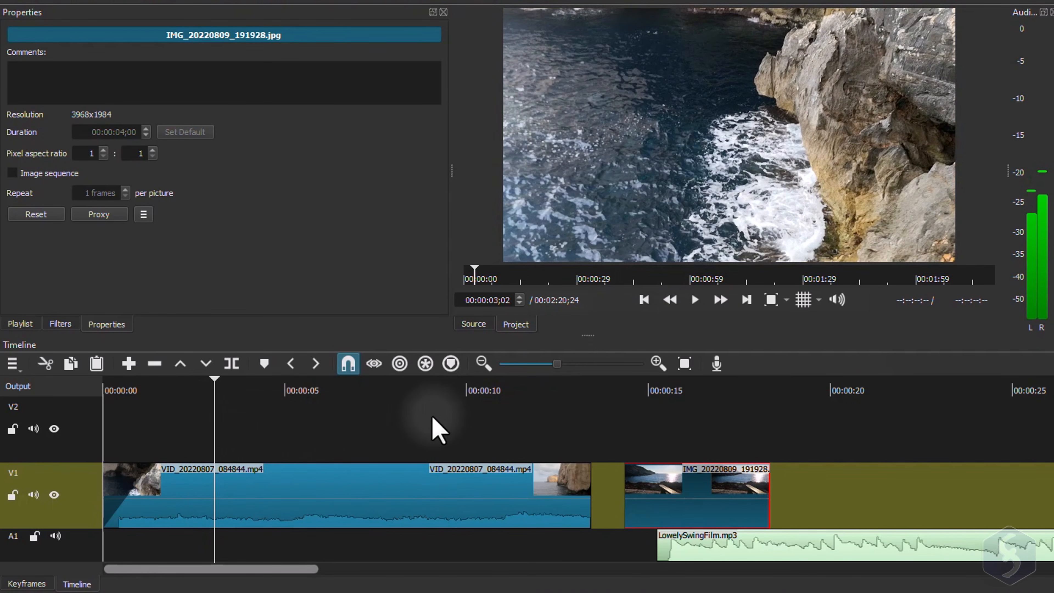
# Lengthen the V1 video's fade-in to about 3.5 seconds, fade in the A1 music clip, and play both back
pyautogui.click(165, 467)
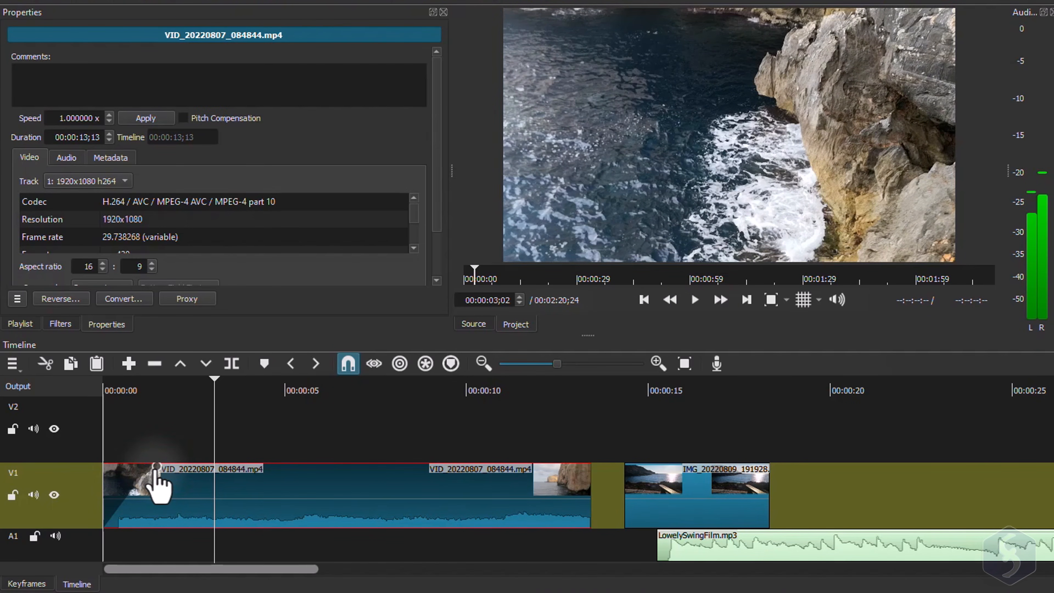
pyautogui.moveTo(165, 469); pyautogui.dragTo(235, 421)
pyautogui.press('Home')
pyautogui.press('space')
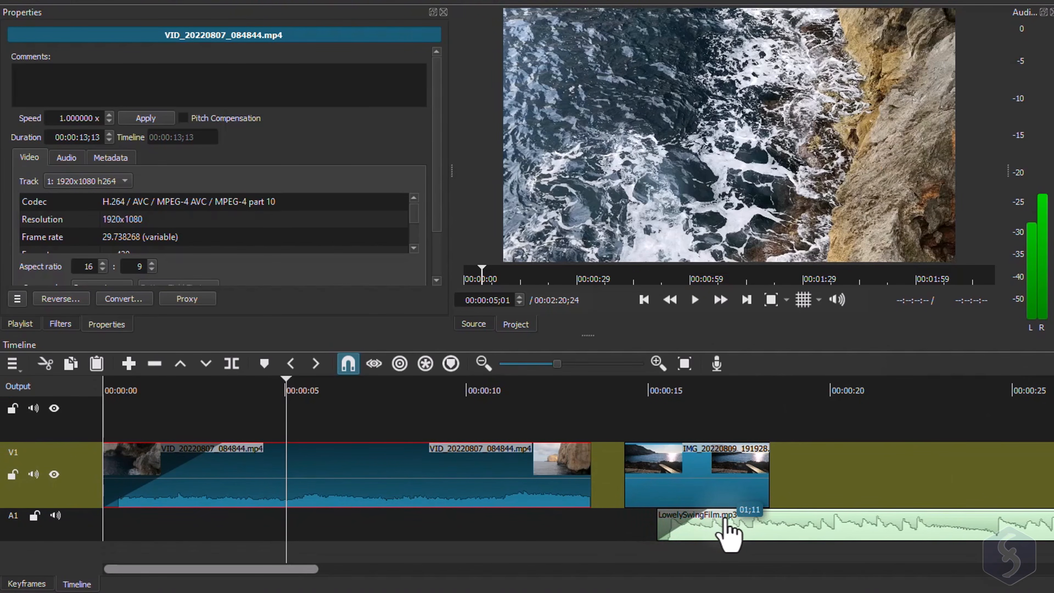
pyautogui.click(641, 391)
pyautogui.press('space')
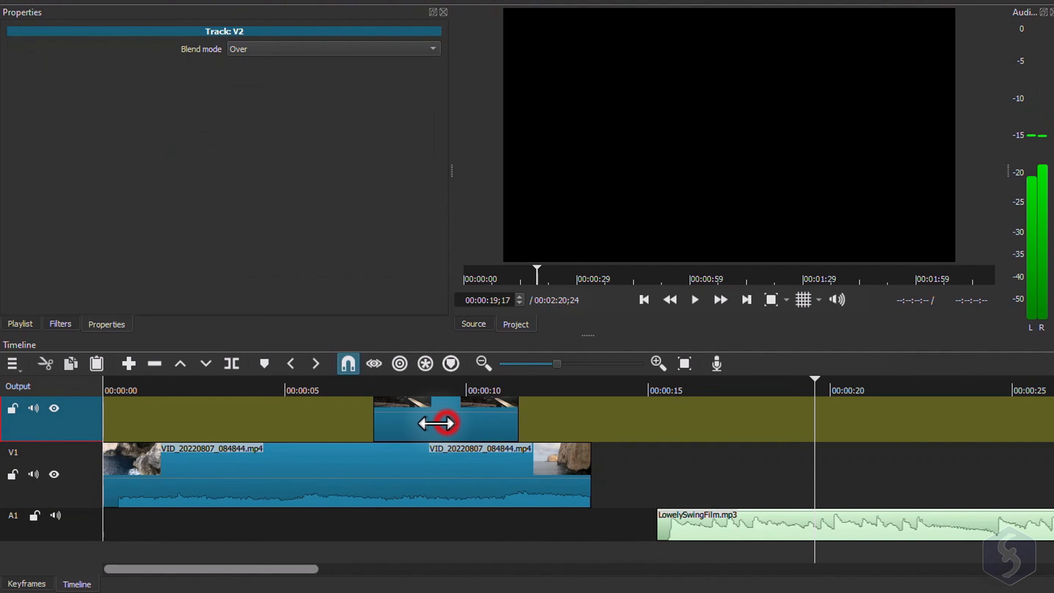
# Move the image clip on V2 to start at about 7 seconds, above the V1 video
pyautogui.moveTo(435, 424); pyautogui.dragTo(388, 428)
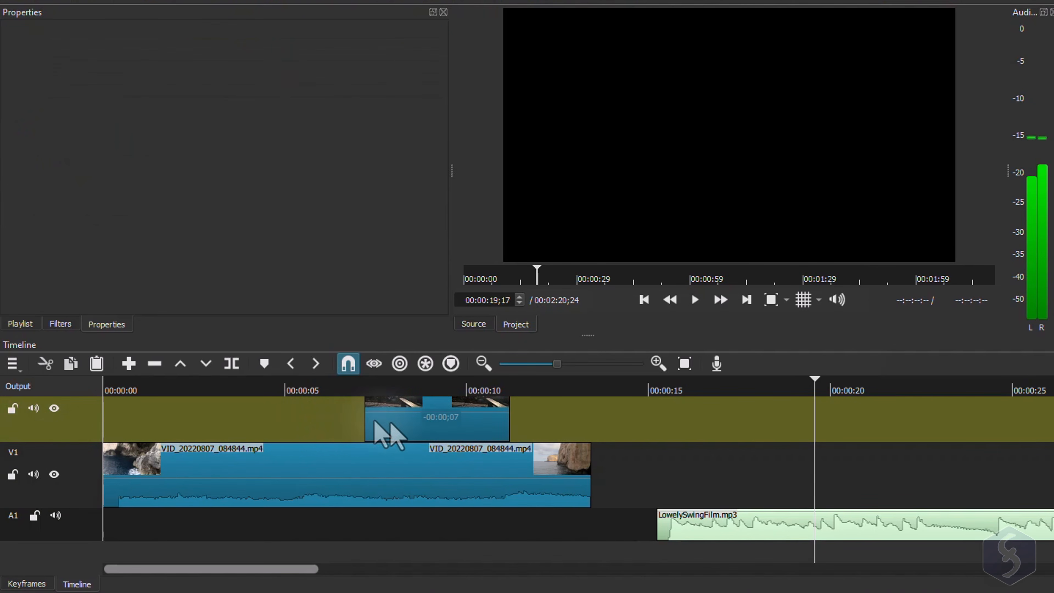
# Lock the V2 track, try to move its image clip, and unlock the track
pyautogui.click(12, 410)
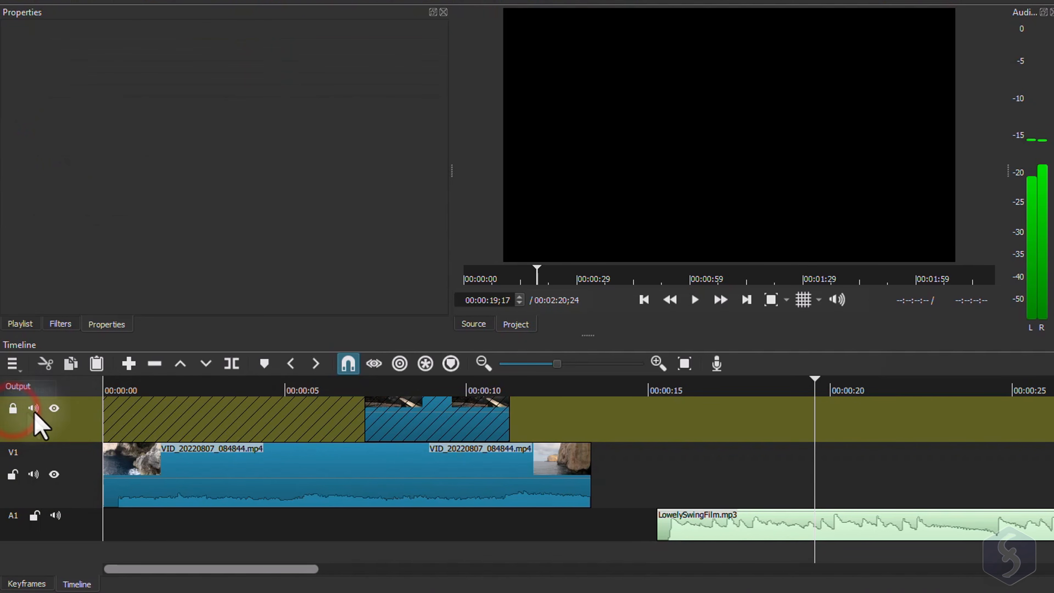
pyautogui.moveTo(465, 415)
pyautogui.mouseDown()
pyautogui.moveTo(404, 415)
pyautogui.moveTo(472, 419)
pyautogui.mouseUp()
pyautogui.moveTo(405, 415); pyautogui.dragTo(460, 417)
pyautogui.moveTo(458, 417); pyautogui.dragTo(405, 418)
pyautogui.click(14, 411)
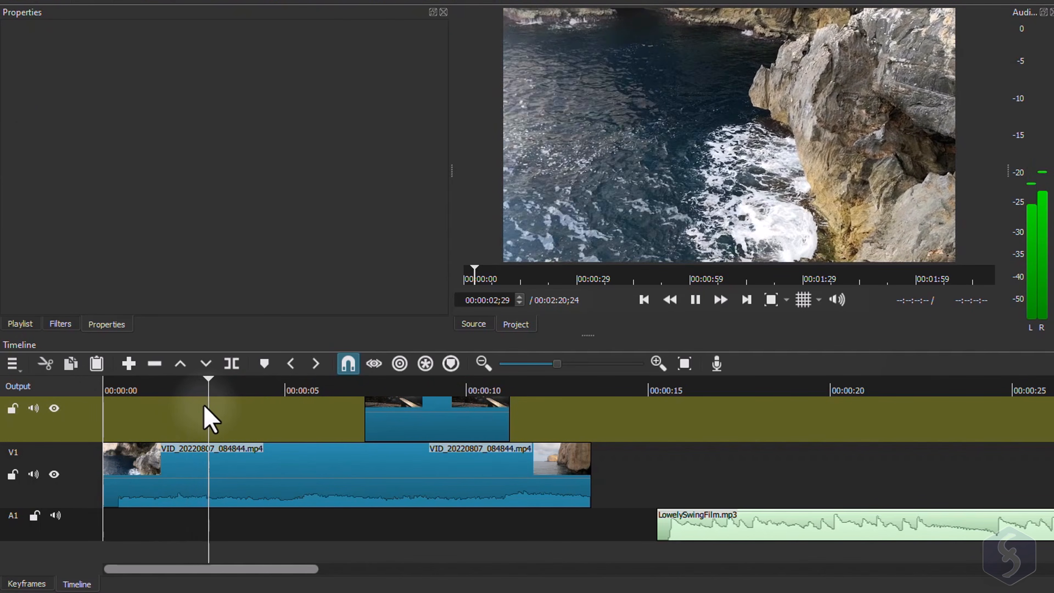
# Mute the V1 track, play it without sound, and unmute it
pyautogui.press('space')
pyautogui.click(34, 474)
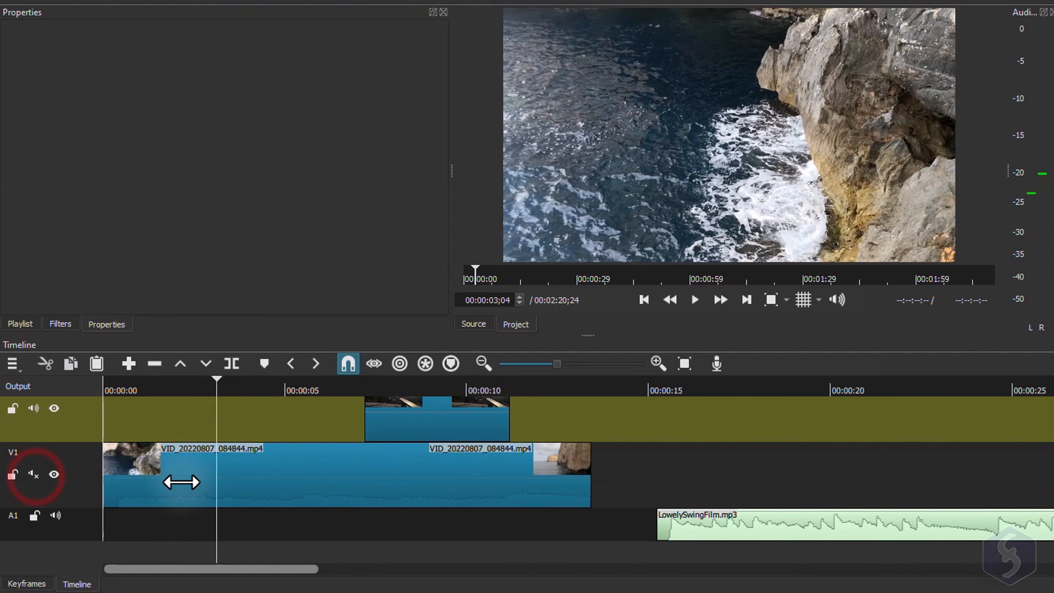
pyautogui.press('space')
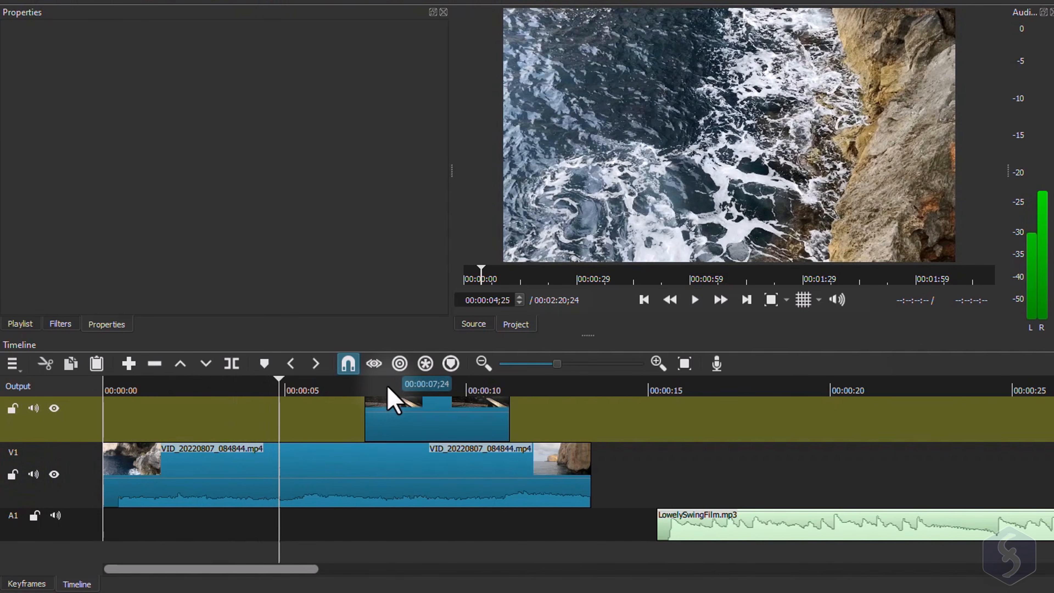
# Place the playhead over the V2 image clip at 00:00:07;28, hide the V2 track and show it again
pyautogui.click(391, 387)
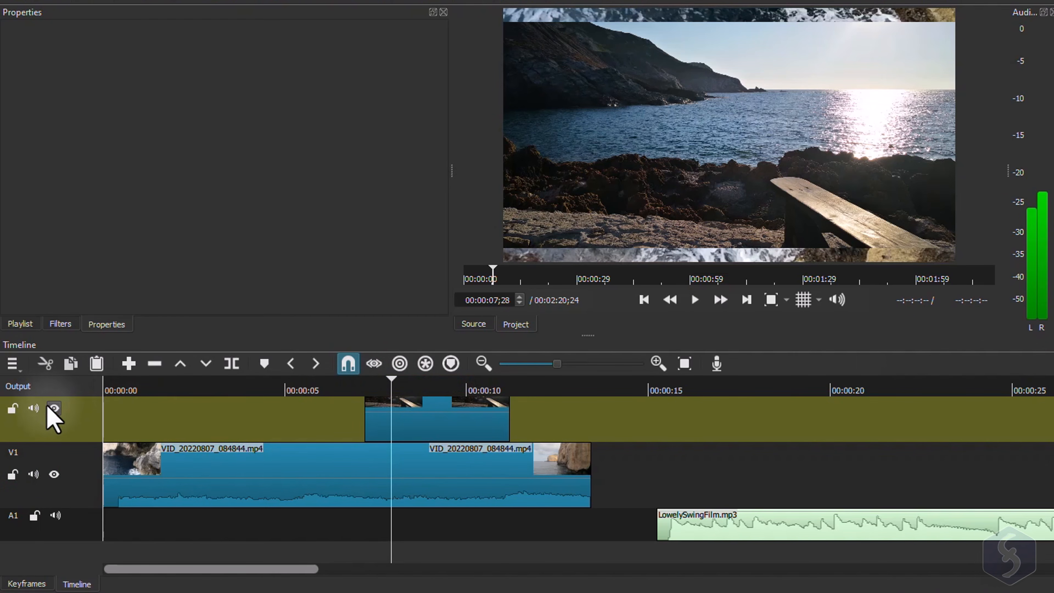
pyautogui.click(54, 408)
pyautogui.click(53, 411)
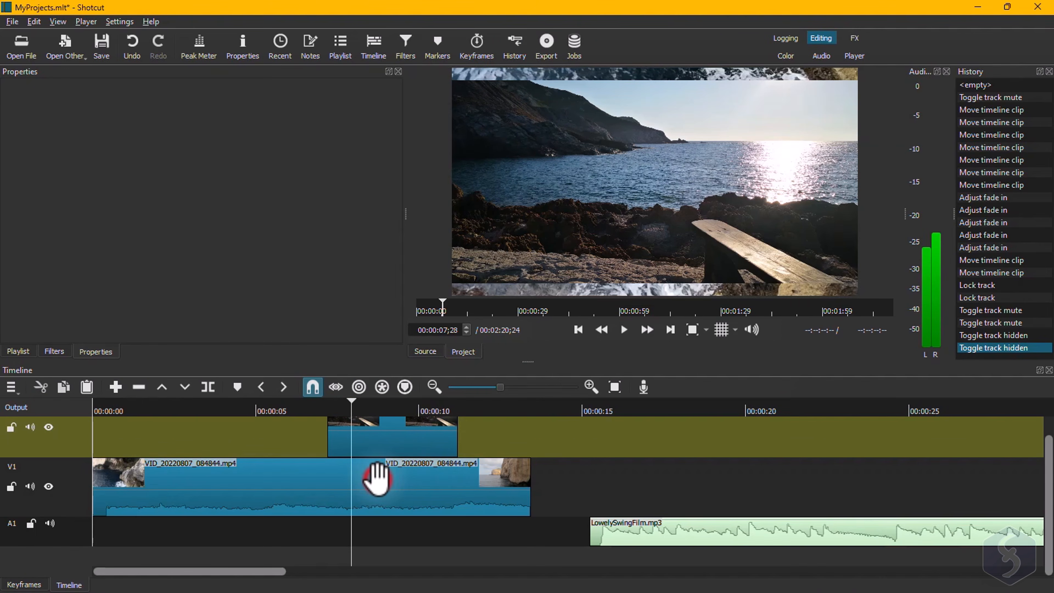
# Set the V1 video clip's speed to 2.2x and play back the sped-up clip
pyautogui.click(408, 467)
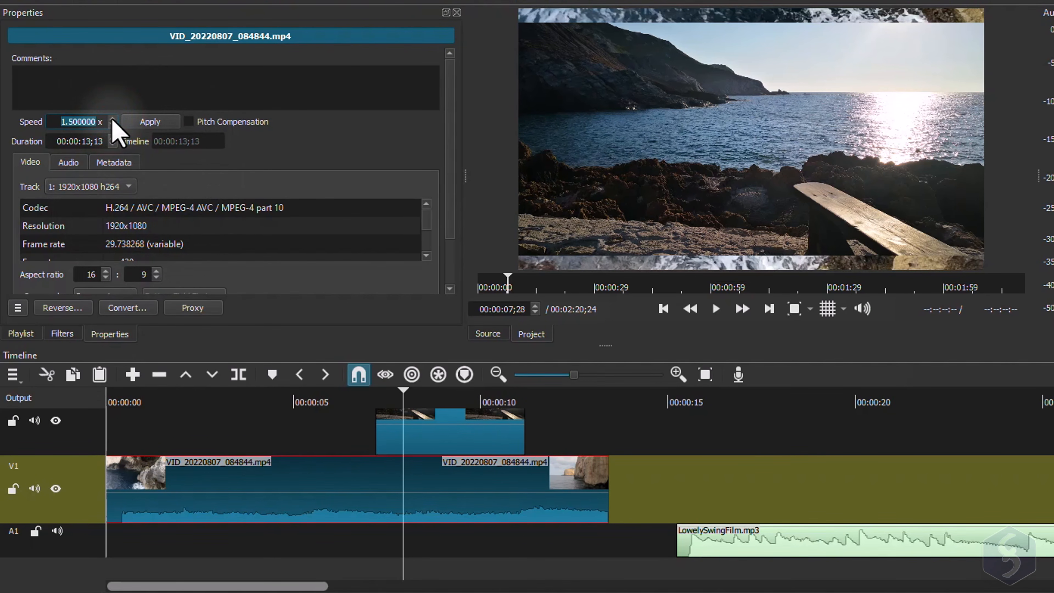
pyautogui.write('2.2')
pyautogui.click(153, 121)
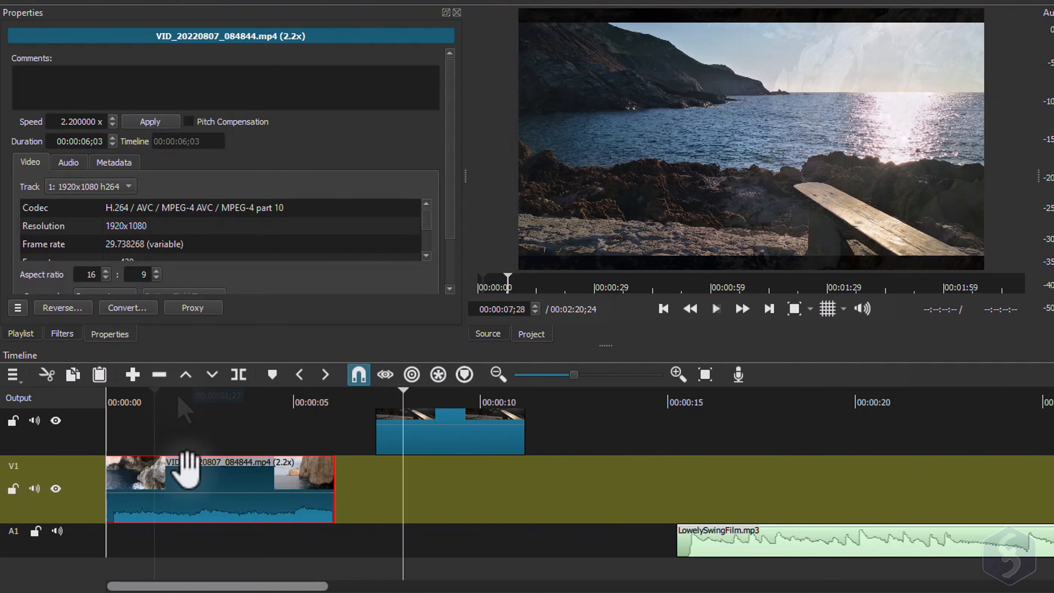
pyautogui.click(178, 396)
pyautogui.press('space')
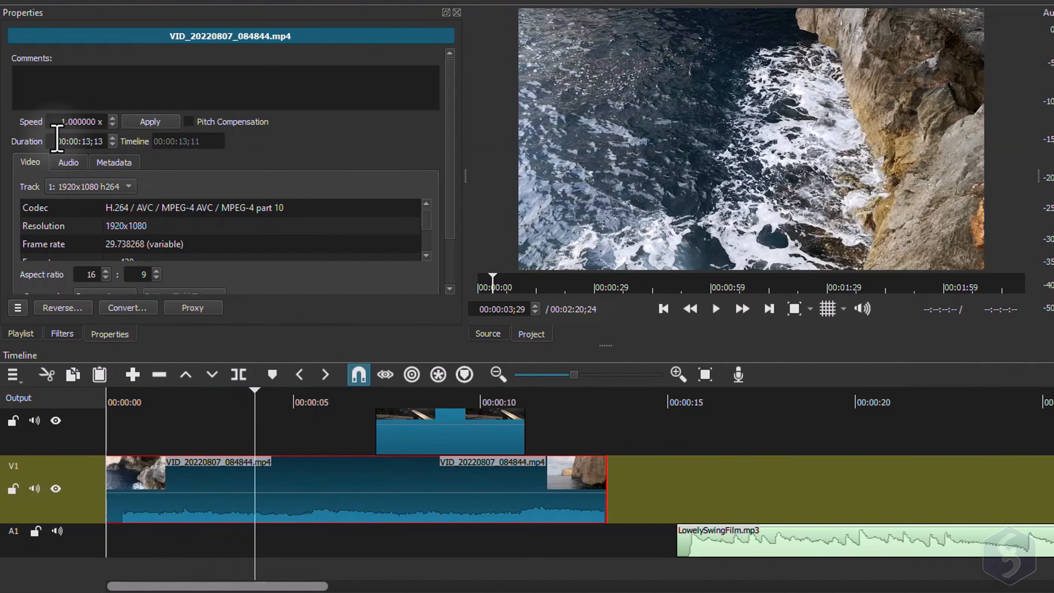
# Set the audio sync offset of the V1 video clip to 1000 ms in its properties
pyautogui.moveTo(59, 141); pyautogui.dragTo(112, 144)
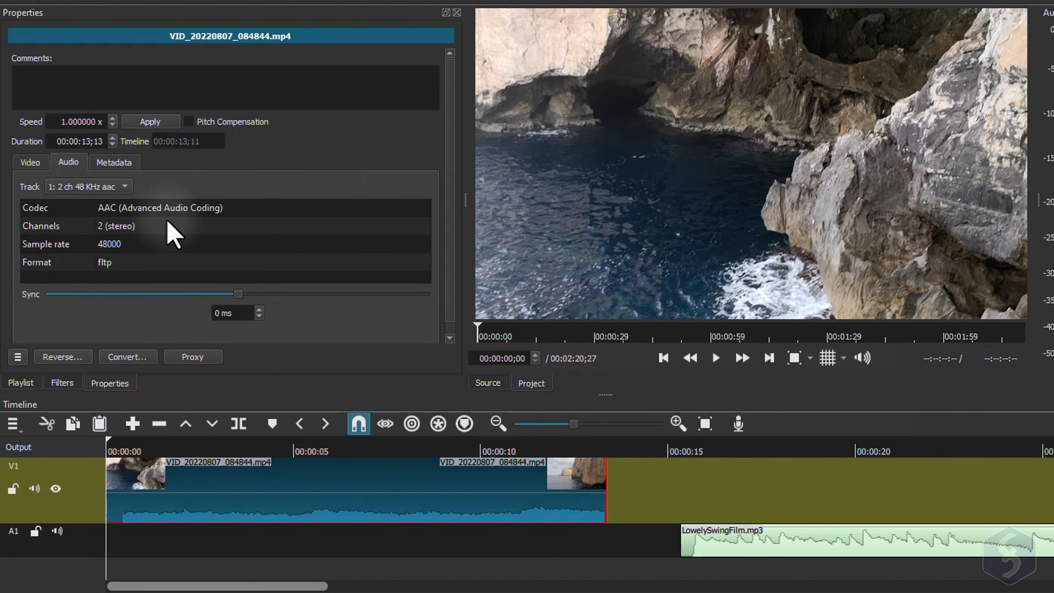
pyautogui.moveTo(265, 296); pyautogui.dragTo(463, 309)
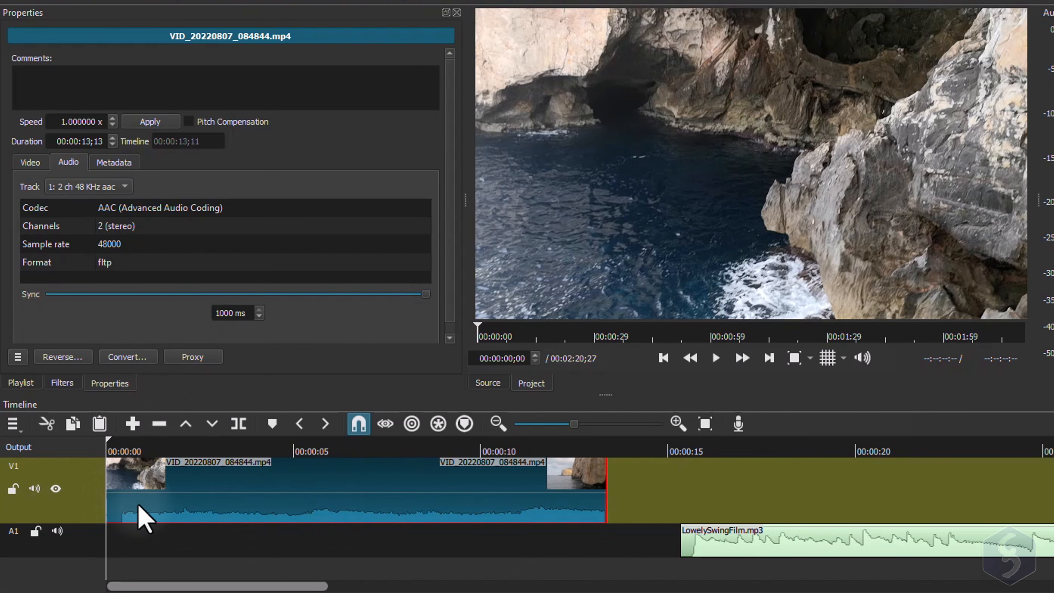
# Play back the V1 video clip, then select it and scrub through its opening with the clip's filters shown
pyautogui.press('space')
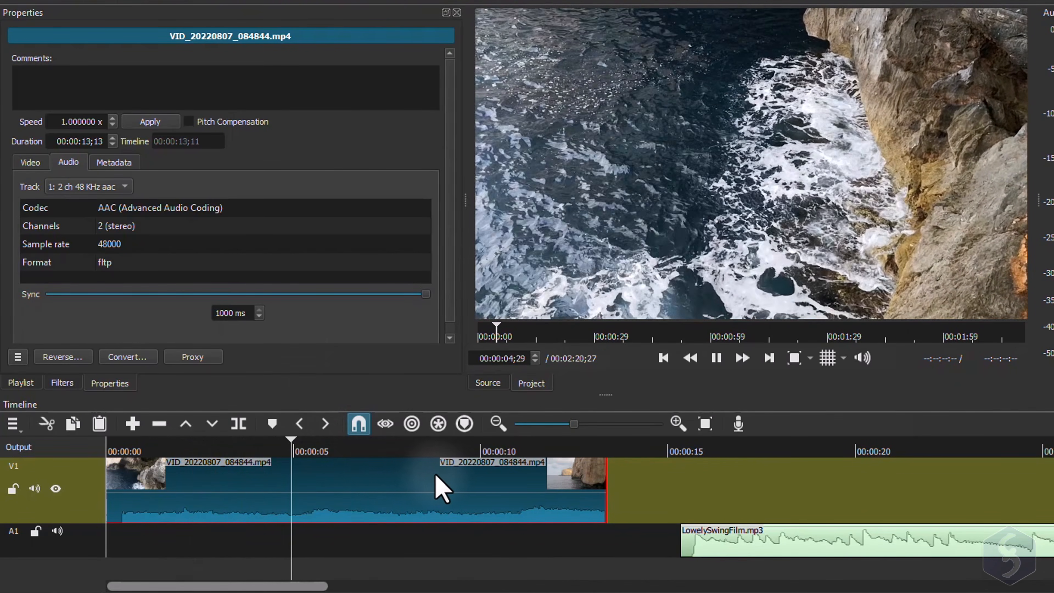
pyautogui.click(194, 477)
pyautogui.click(63, 383)
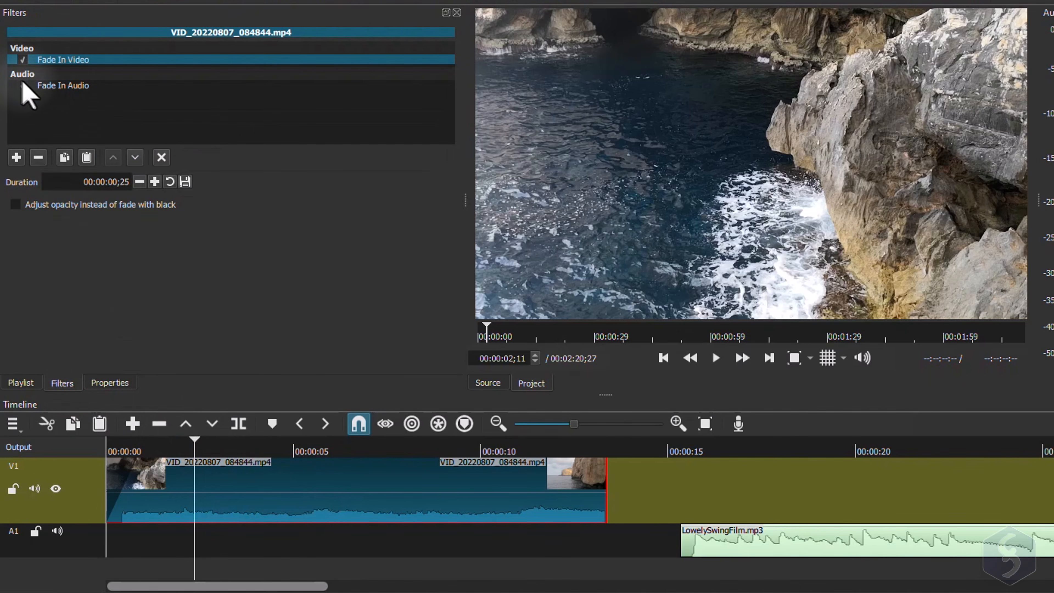
pyautogui.moveTo(193, 449); pyautogui.dragTo(123, 445)
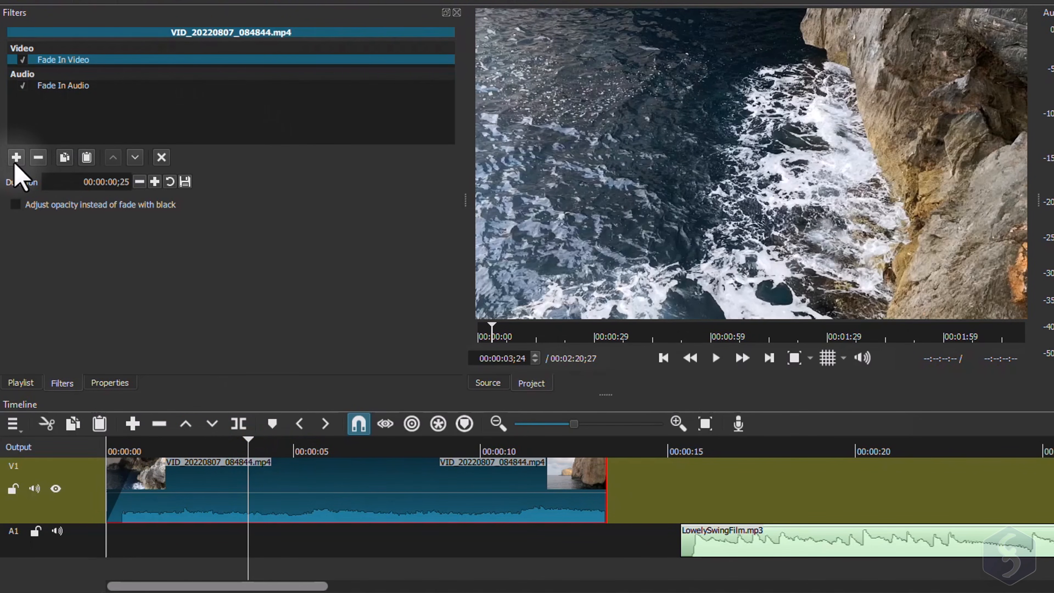
# Browse the video, audio and time filter categories available for the V1 video clip
pyautogui.click(14, 159)
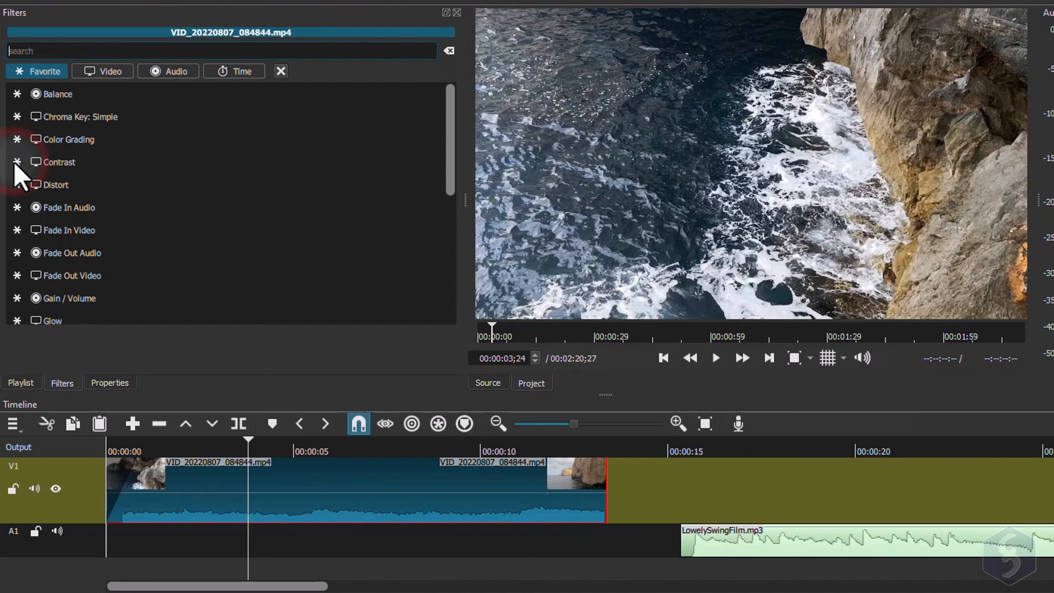
pyautogui.click(111, 71)
pyautogui.click(171, 71)
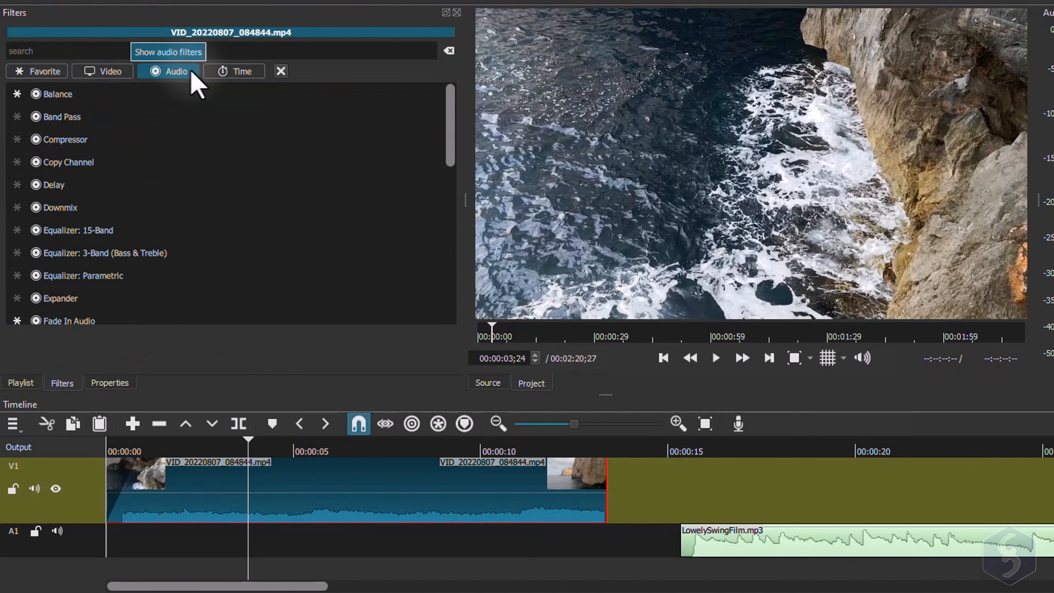
pyautogui.click(235, 75)
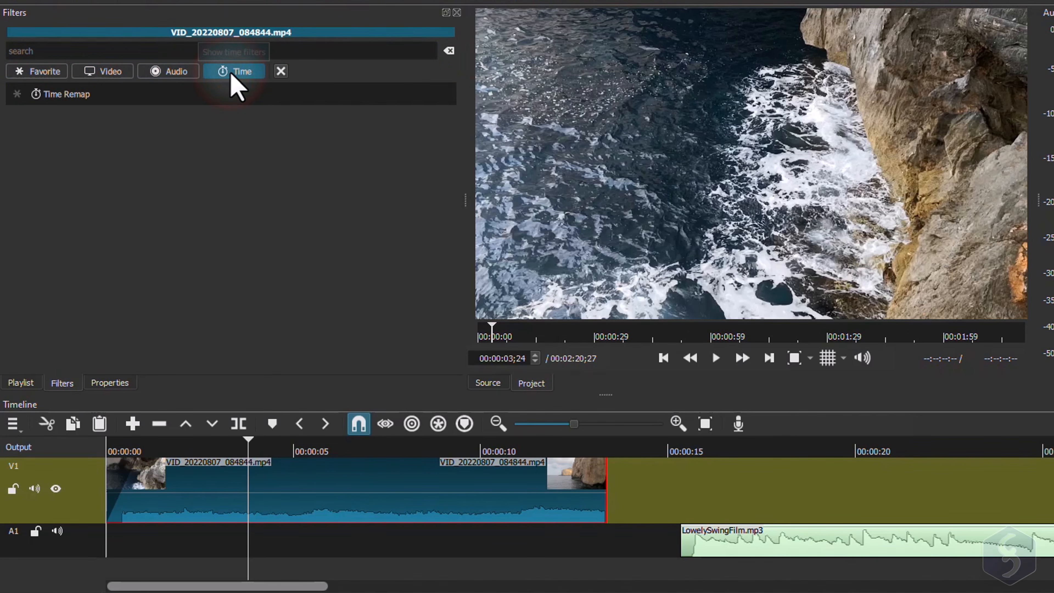
# Try a Blur: Gaussian filter on the V1 clip with a changed amount, and adjust the Contrast filter's level
pyautogui.click(107, 72)
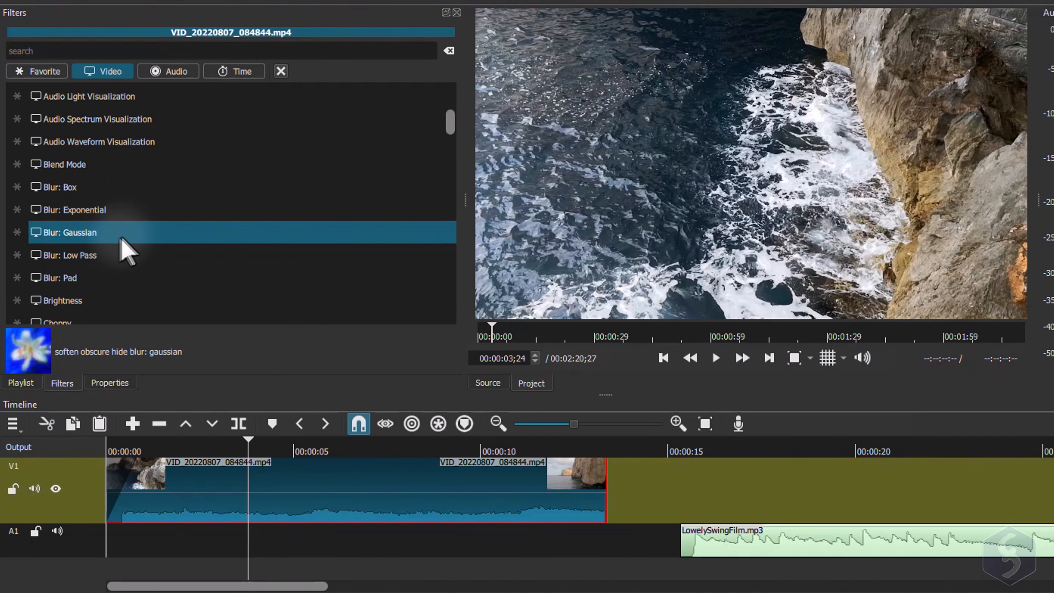
pyautogui.click(110, 233)
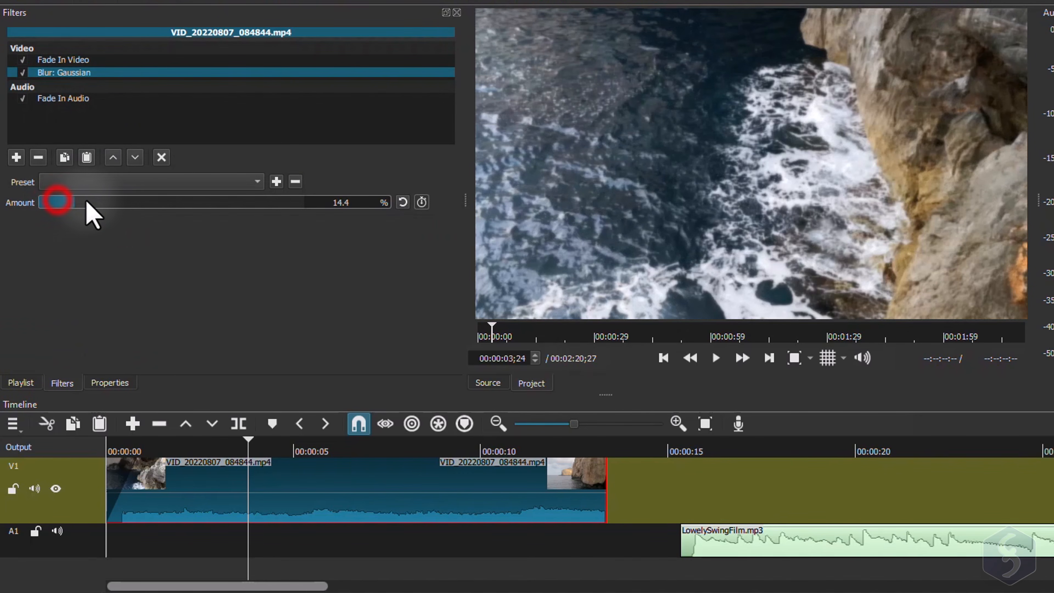
pyautogui.moveTo(123, 200); pyautogui.dragTo(135, 208)
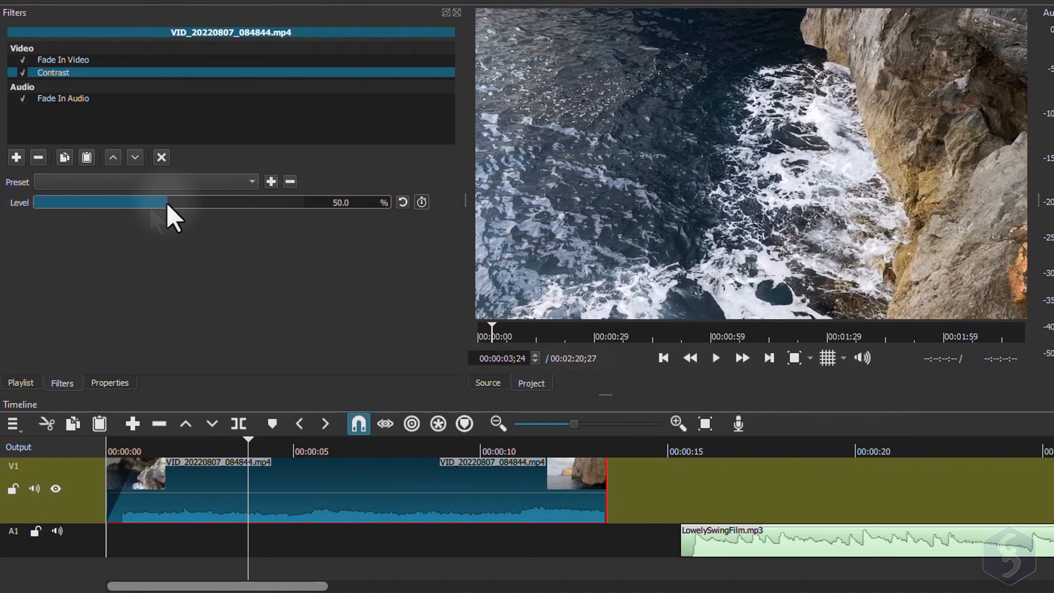
pyautogui.moveTo(243, 211); pyautogui.dragTo(179, 203)
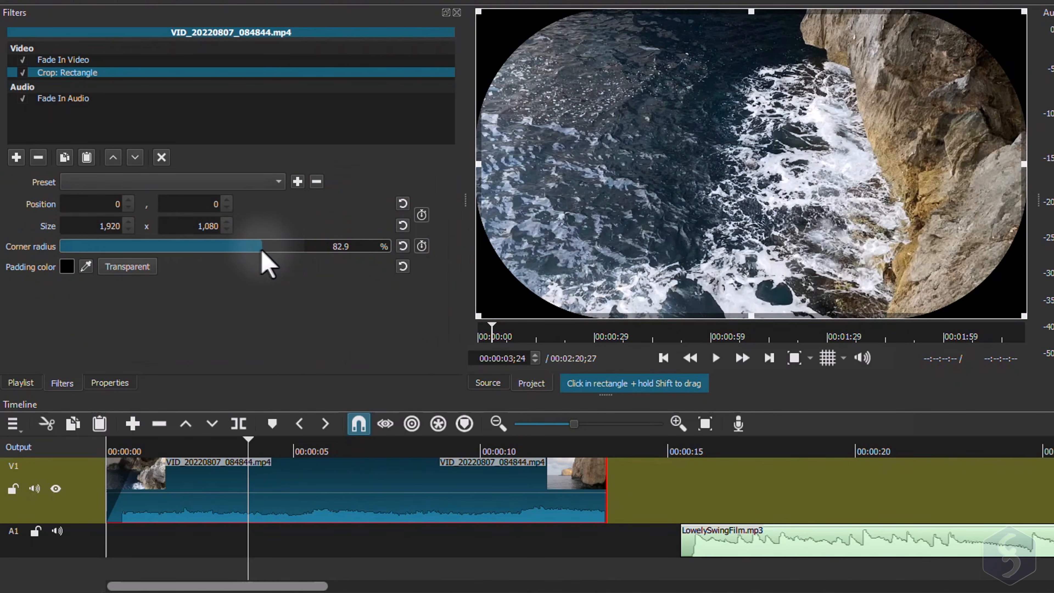
# Increase the corner radius of the Crop: Rectangle filter, and switch the Flip filter off and on
pyautogui.moveTo(261, 250); pyautogui.dragTo(290, 247)
pyautogui.moveTo(289, 247); pyautogui.dragTo(309, 247)
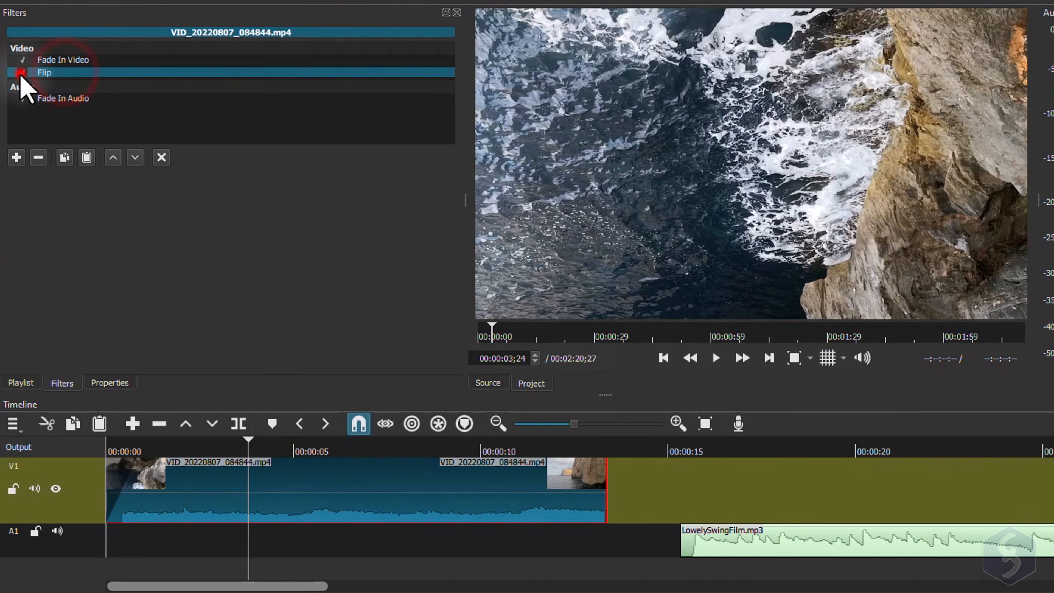
pyautogui.click(20, 72)
pyautogui.click(21, 72)
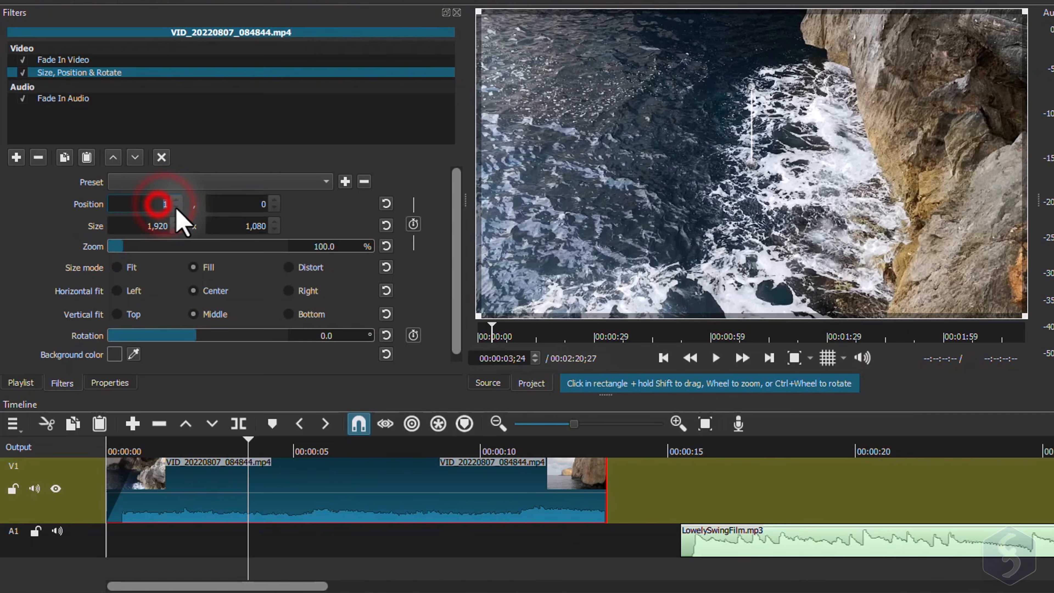
# In the Size, Position & Rotate filter, set the horizontal position to 100 and try other zoom and rotation values
pyautogui.write('100')
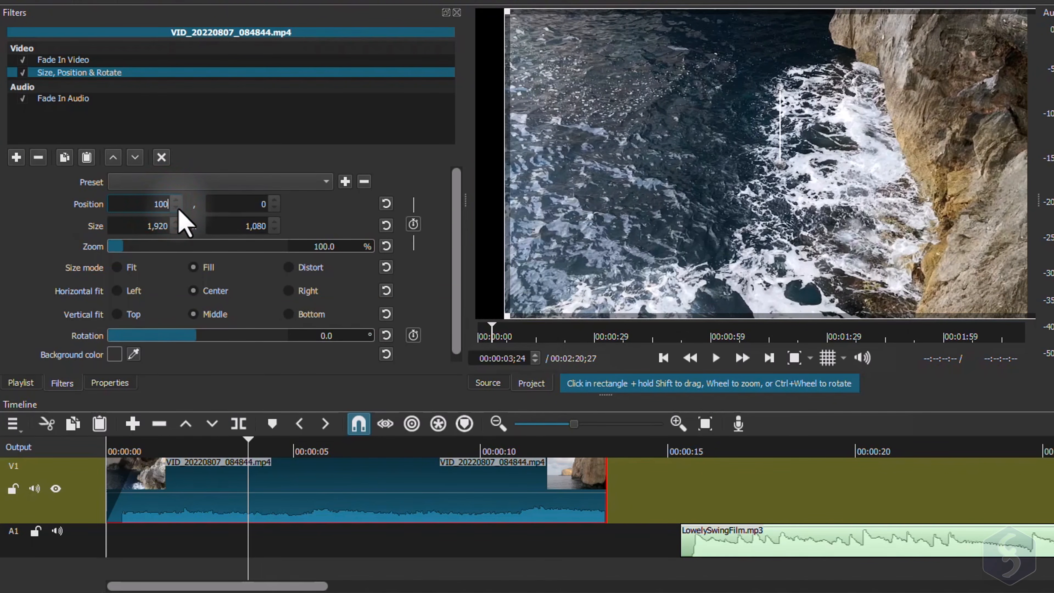
pyautogui.moveTo(123, 246)
pyautogui.mouseDown()
pyautogui.moveTo(150, 250)
pyautogui.moveTo(121, 254)
pyautogui.mouseUp()
pyautogui.moveTo(193, 336); pyautogui.dragTo(308, 327)
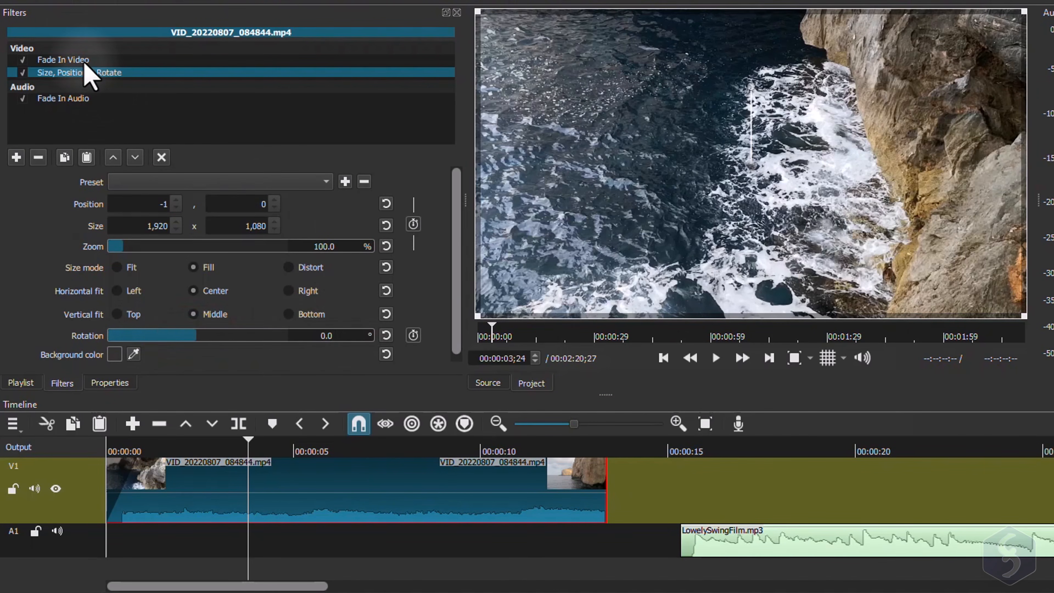
# Show the Fade In Video filter's settings, return to Size, Position & Rotate and try a higher zoom
pyautogui.click(85, 60)
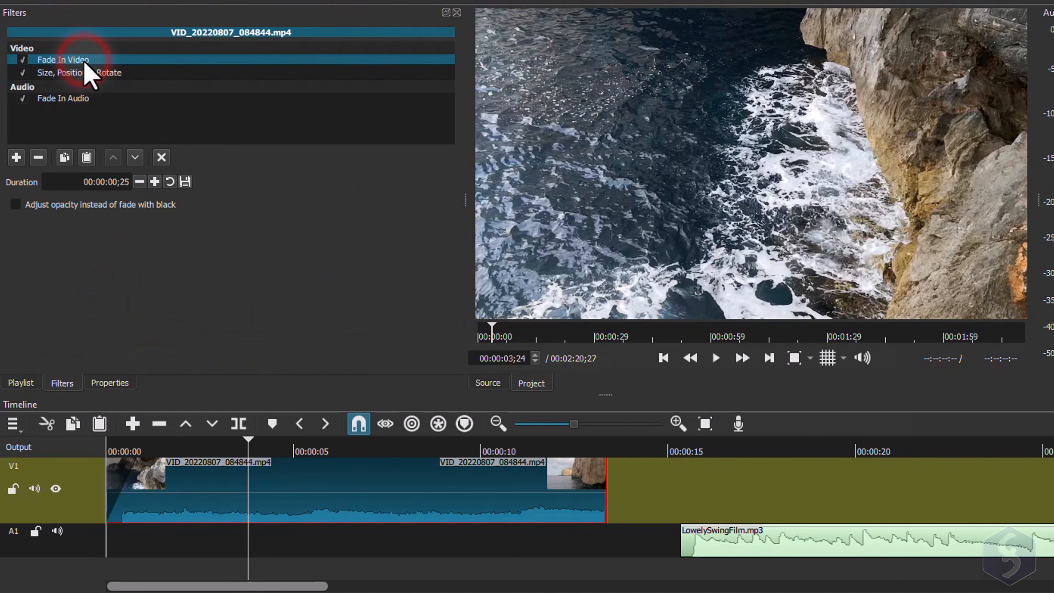
pyautogui.click(87, 73)
pyautogui.moveTo(129, 248); pyautogui.dragTo(161, 253)
# Reposition, shrink and rotate the video in the preview to position 277, 160, about 72.7% zoom and 20.2° rotation
pyautogui.click(729, 161)
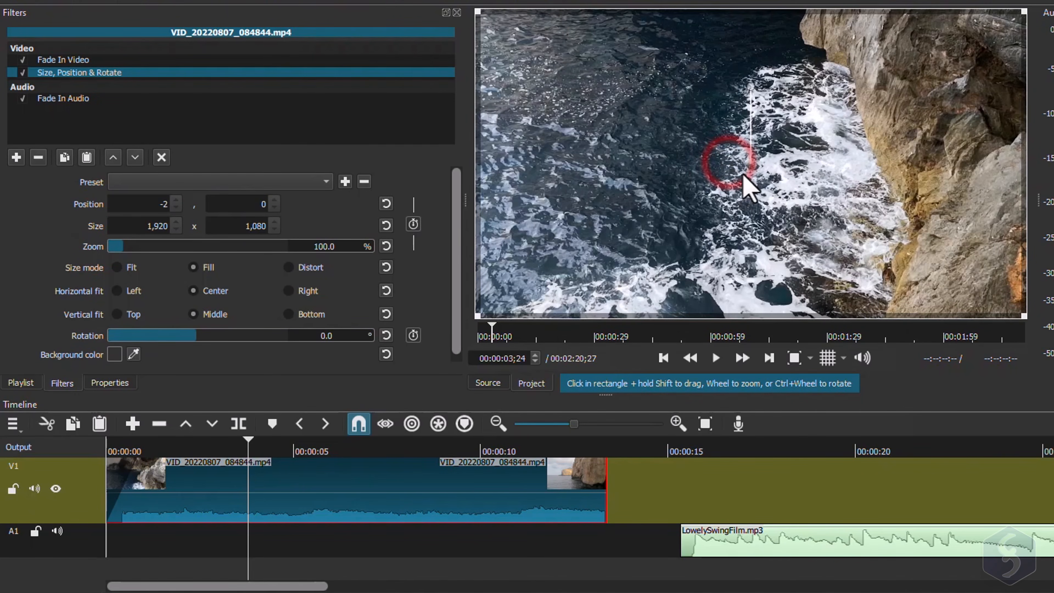
pyautogui.moveTo(760, 168); pyautogui.dragTo(795, 203)
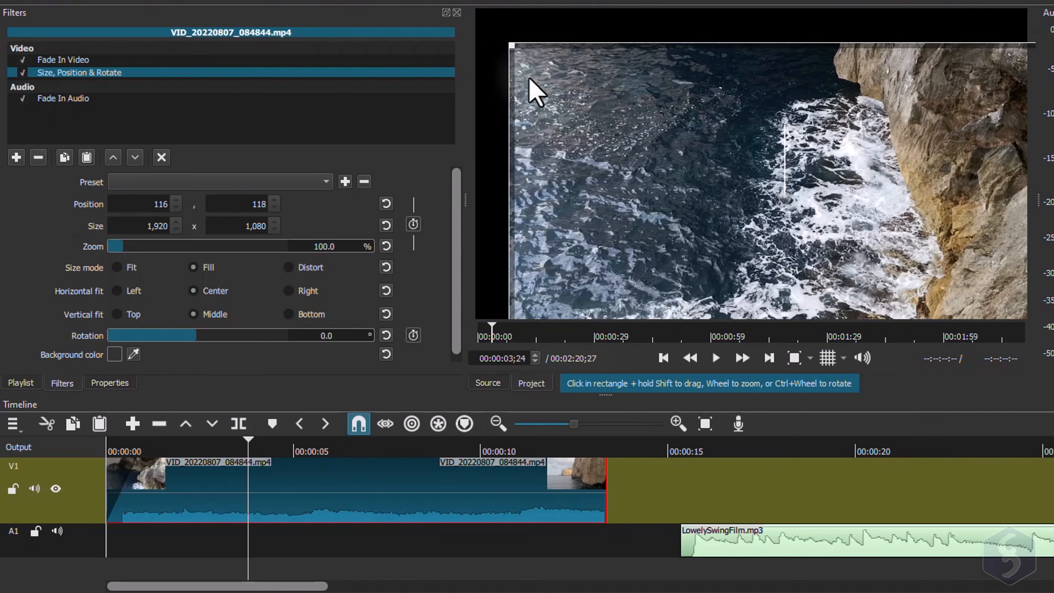
pyautogui.moveTo(511, 47); pyautogui.dragTo(660, 128)
pyautogui.moveTo(860, 239); pyautogui.dragTo(757, 168)
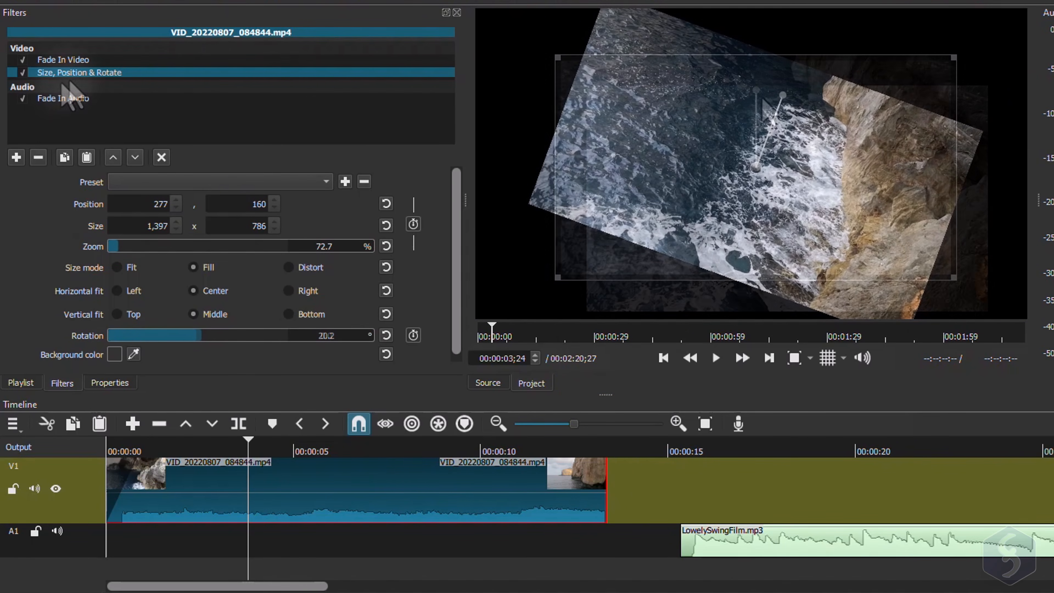
# Switch the Size, Position & Rotate filter off and on, then remove it and undo the removal
pyautogui.click(22, 72)
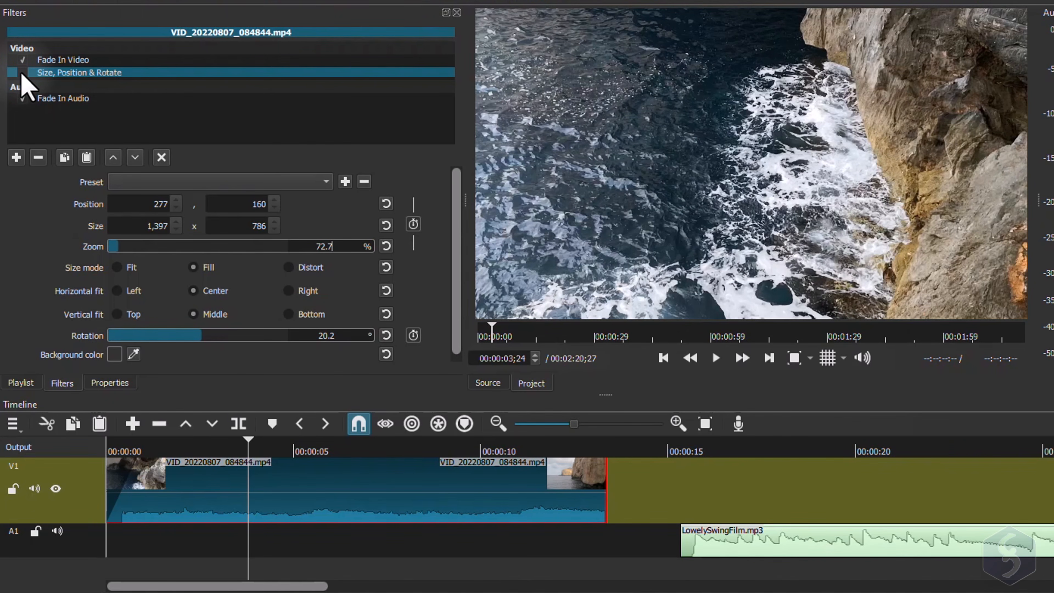
pyautogui.click(23, 73)
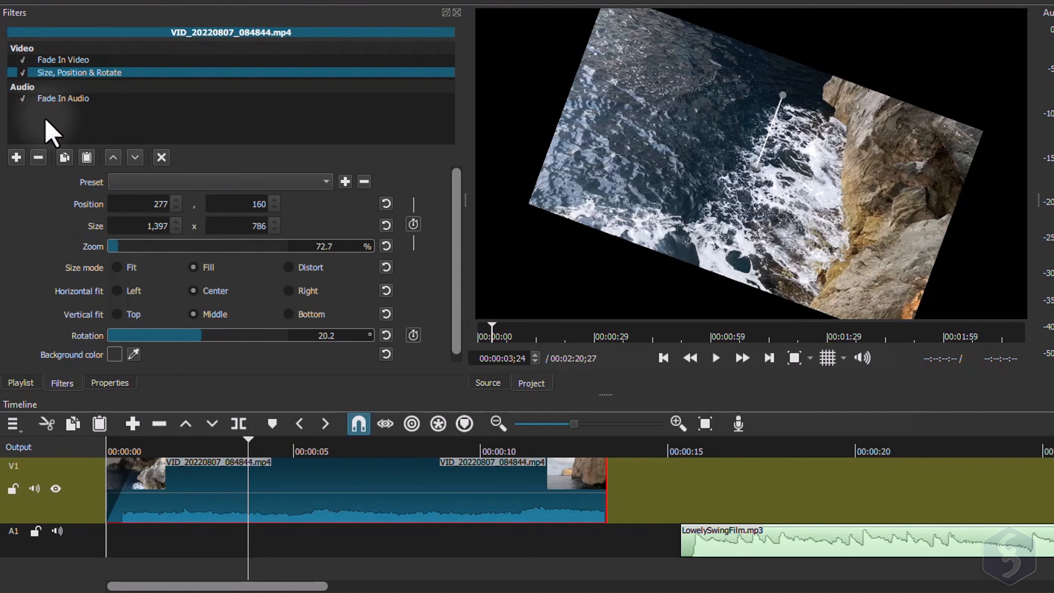
pyautogui.click(39, 157)
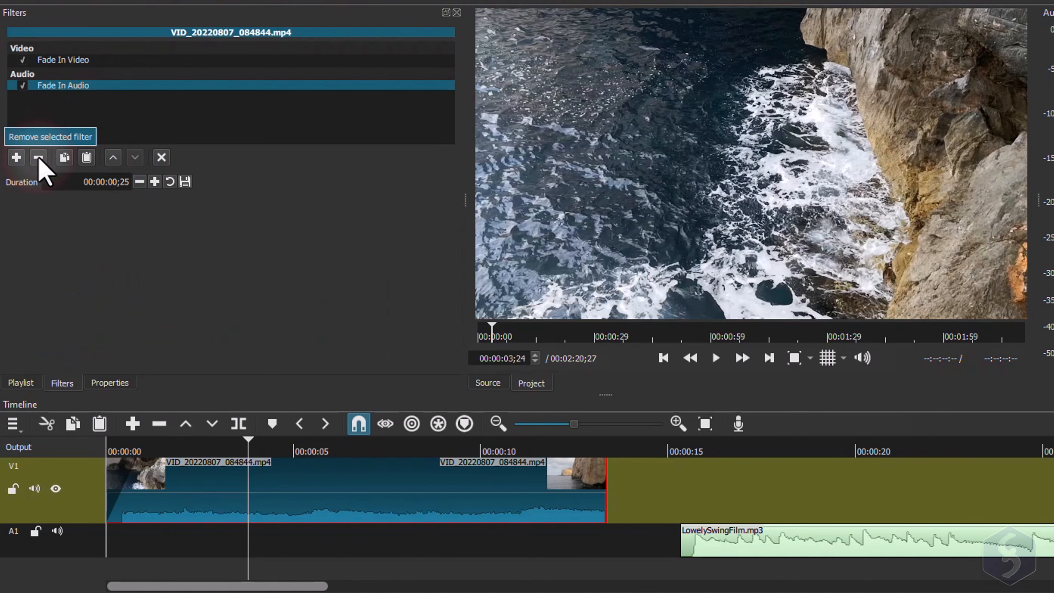
pyautogui.hotkey('ctrl', 'z')
# Move the Size, Position & Rotate filter above Fade In Video and back below it
pyautogui.click(113, 157)
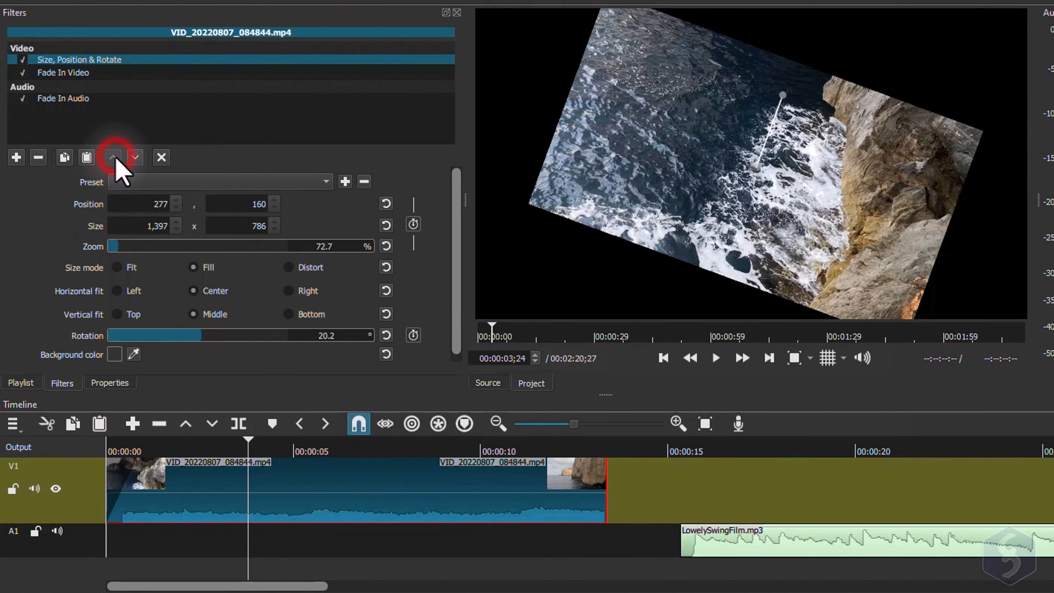
pyautogui.click(134, 158)
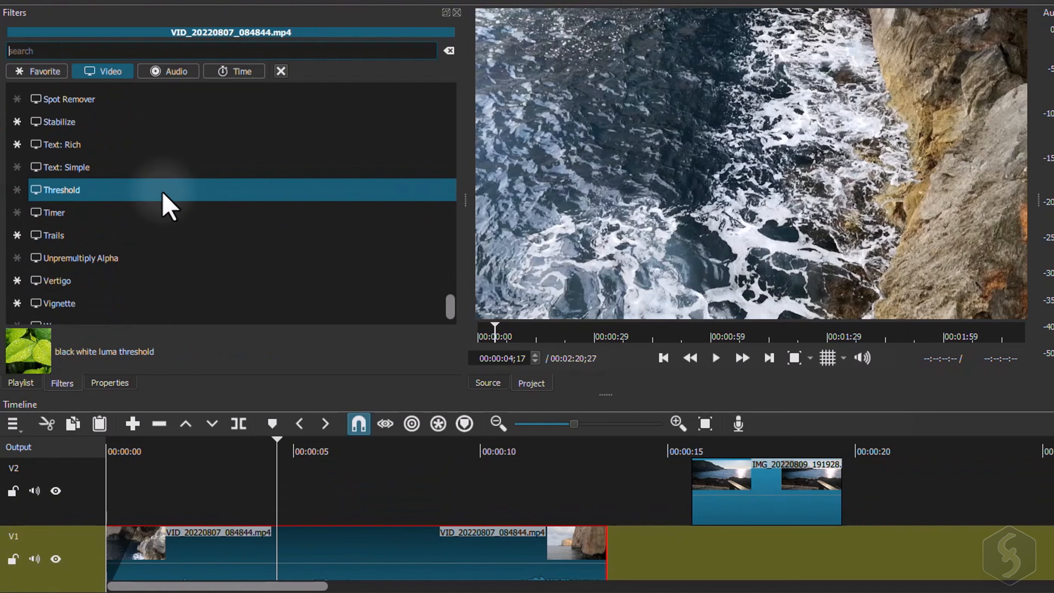
# Add a Text: Rich filter reading "This is sea" to the V1 video clip and make its bold text italic
pyautogui.click(141, 143)
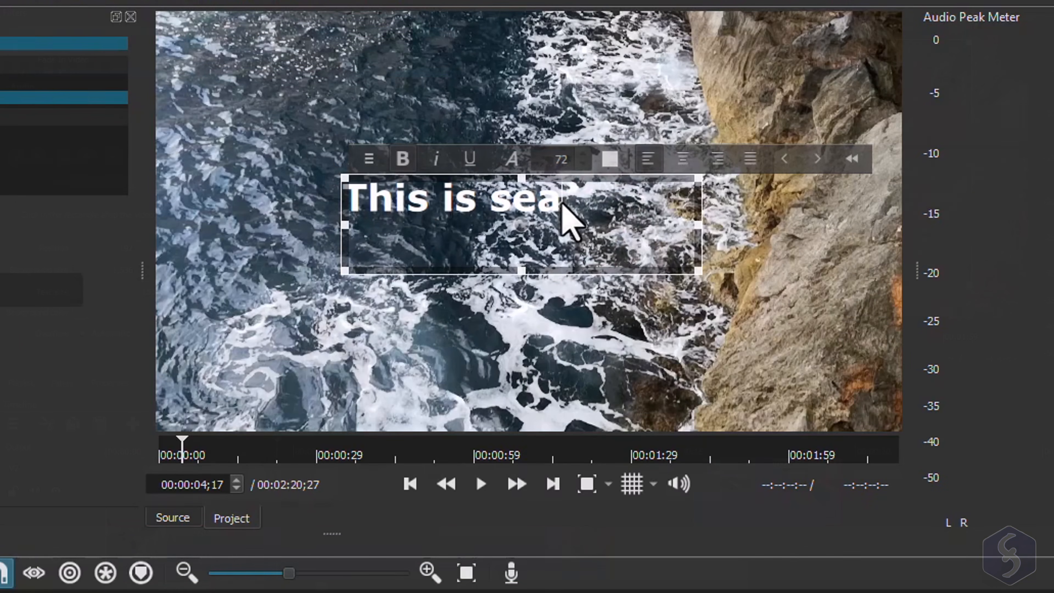
pyautogui.moveTo(693, 58); pyautogui.dragTo(536, 63)
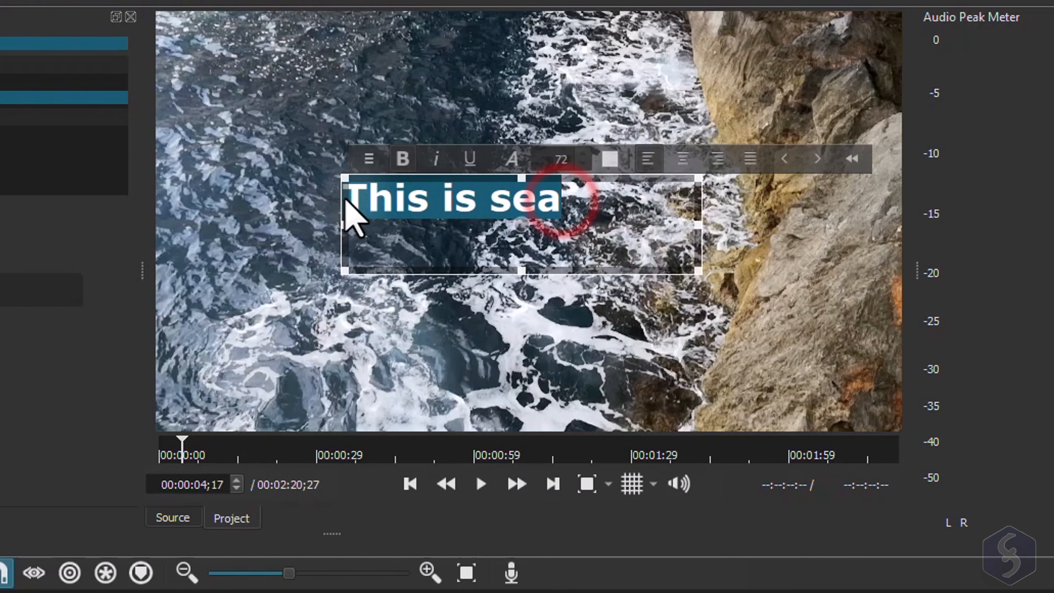
pyautogui.click(408, 163)
pyautogui.click(408, 163)
pyautogui.click(440, 160)
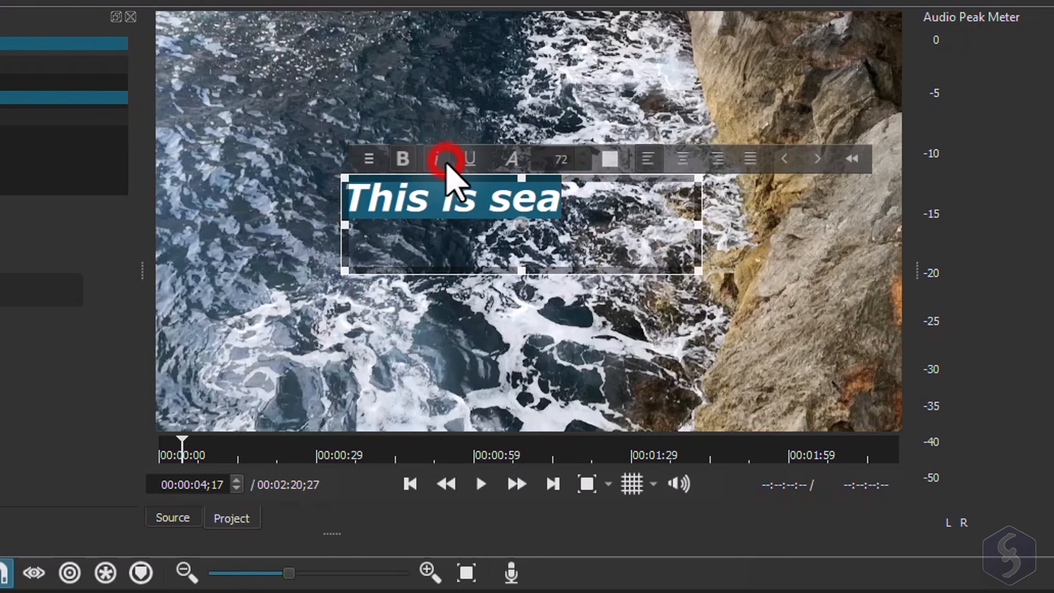
# Set the size of the "This is sea" text to 102 and color it red
pyautogui.click(583, 154)
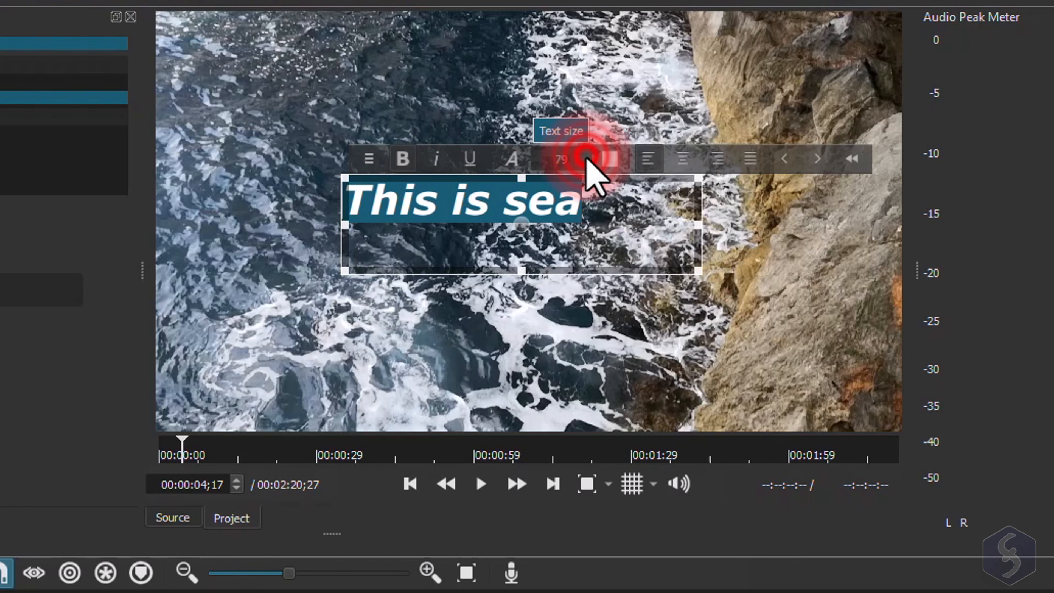
pyautogui.click(610, 159)
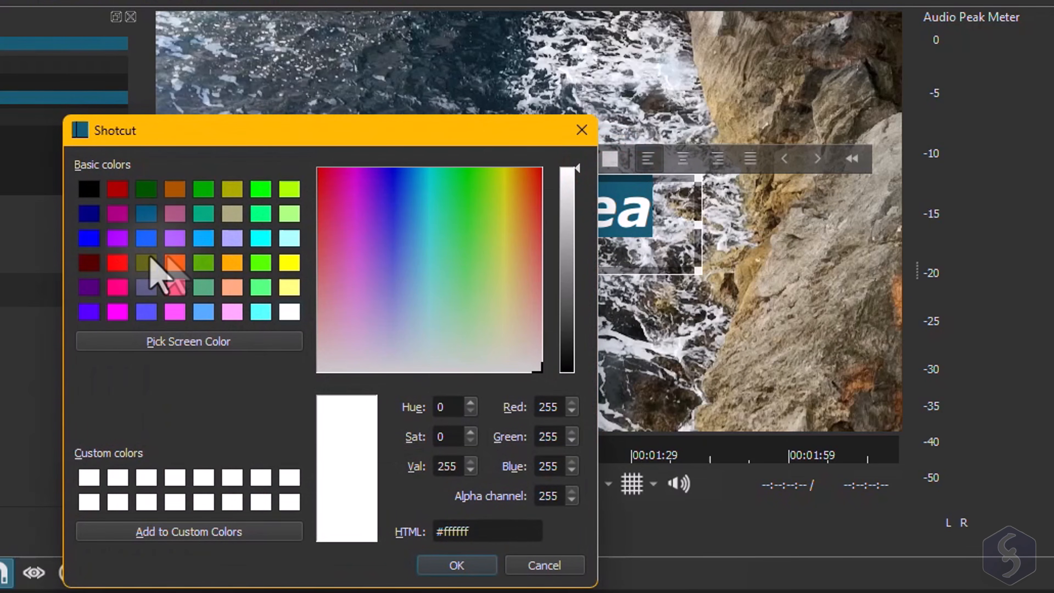
pyautogui.click(117, 262)
pyautogui.click(450, 565)
# Move the text box on the video to about position 518, 344 and apply the Scroll Down preset
pyautogui.click(600, 207)
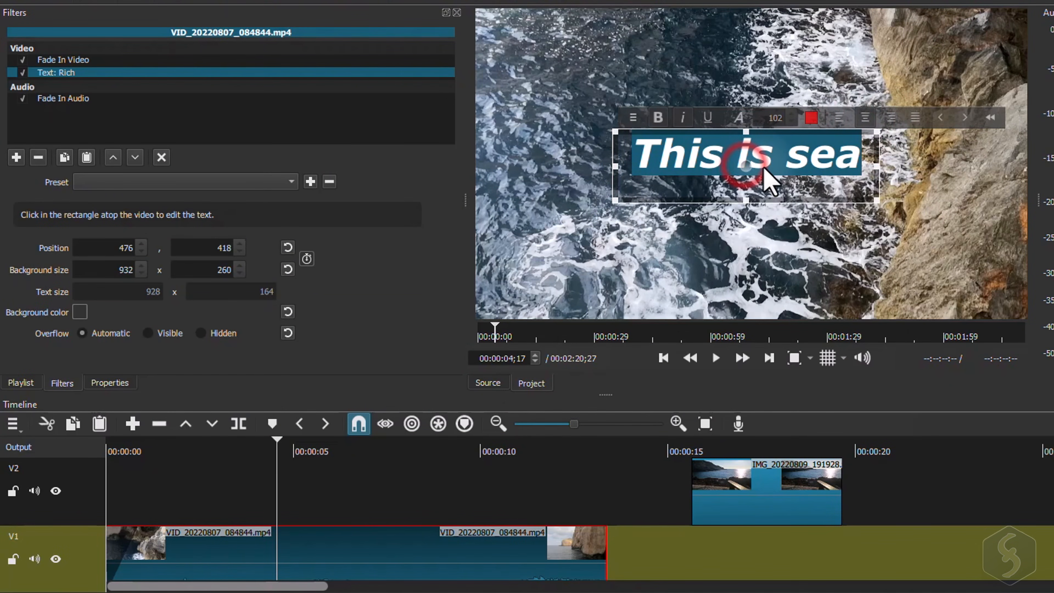
pyautogui.moveTo(764, 167)
pyautogui.mouseDown()
pyautogui.moveTo(800, 160)
pyautogui.moveTo(766, 120)
pyautogui.moveTo(713, 144)
pyautogui.moveTo(773, 173)
pyautogui.mouseUp()
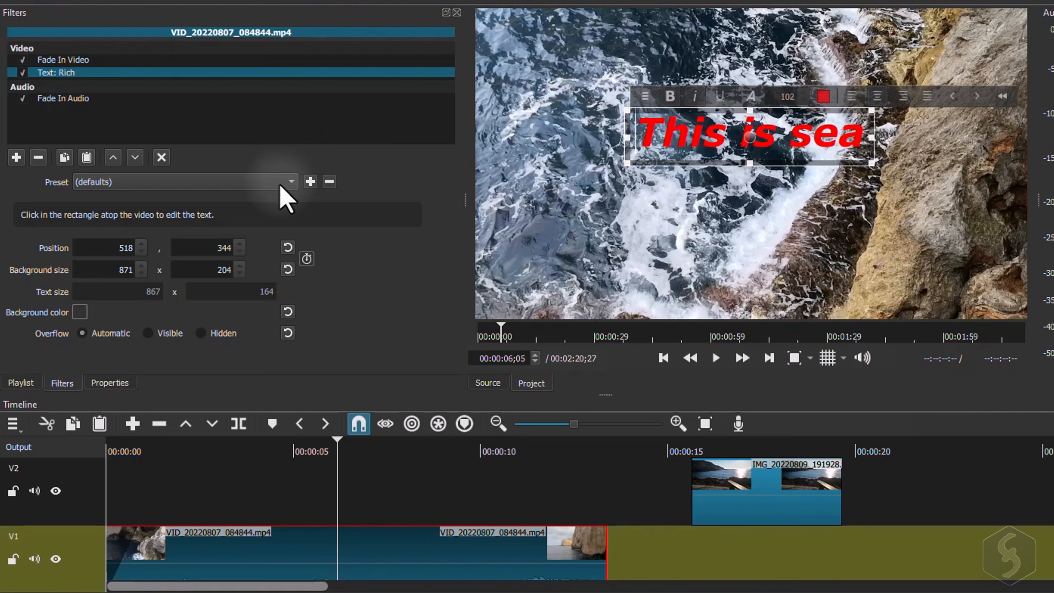
pyautogui.click(290, 181)
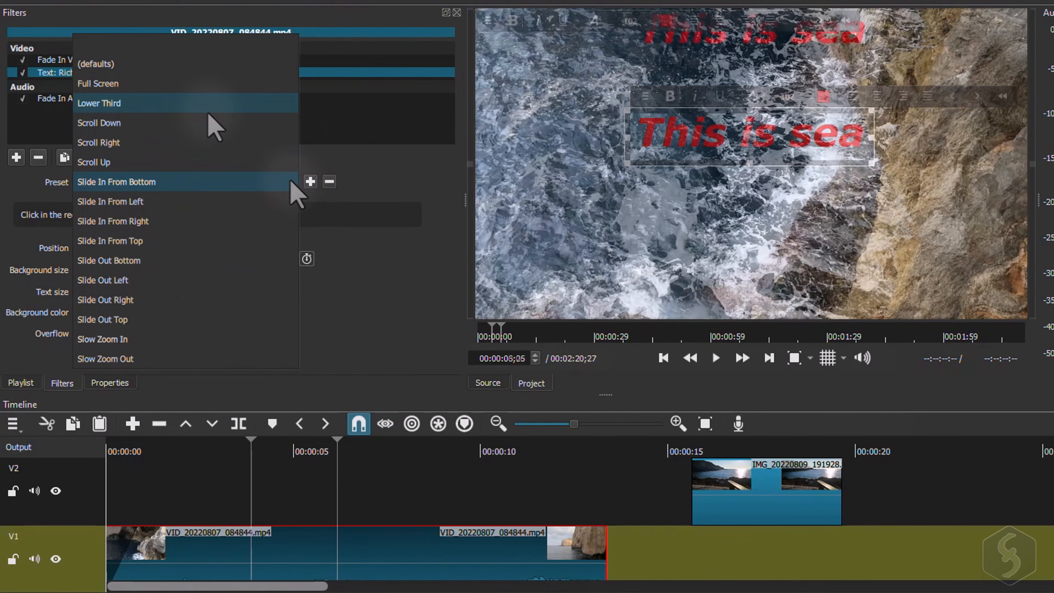
pyautogui.click(205, 128)
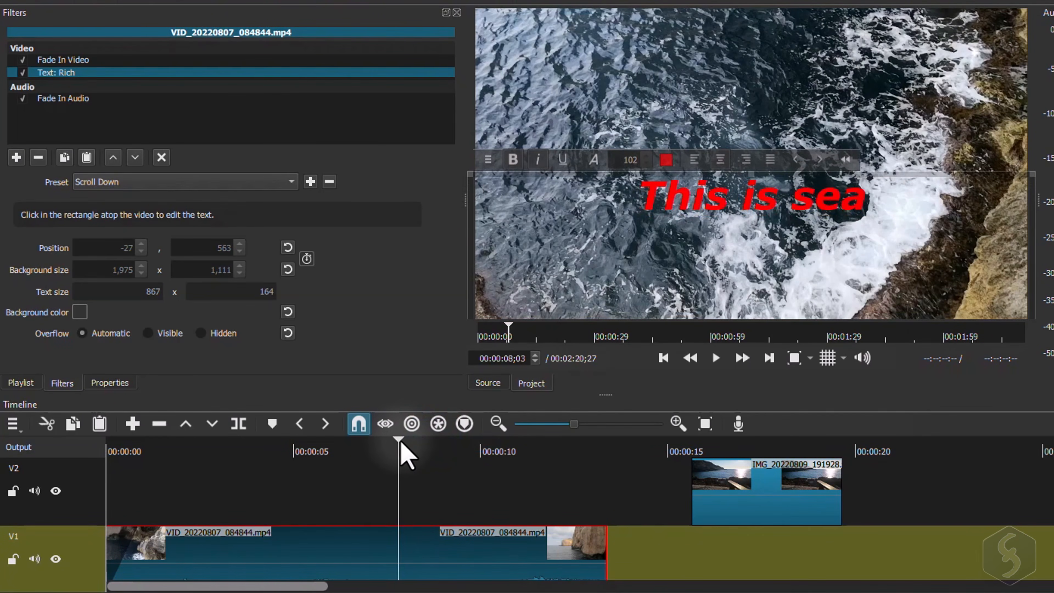
# Split the V1 video clip at 00:00:08;12 and select its second part
pyautogui.moveTo(400, 447); pyautogui.dragTo(421, 447)
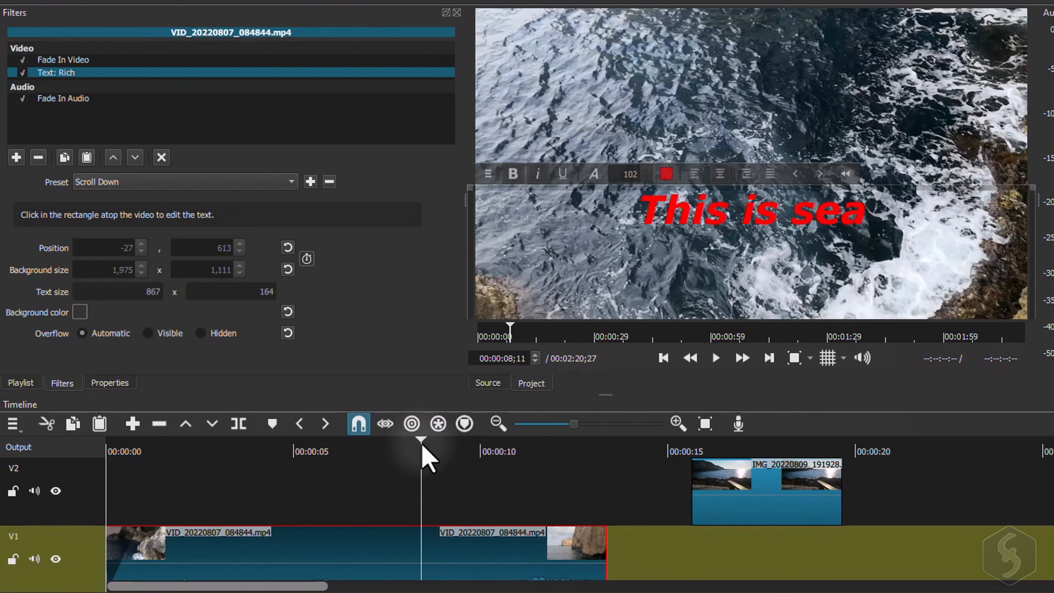
pyautogui.press('s')
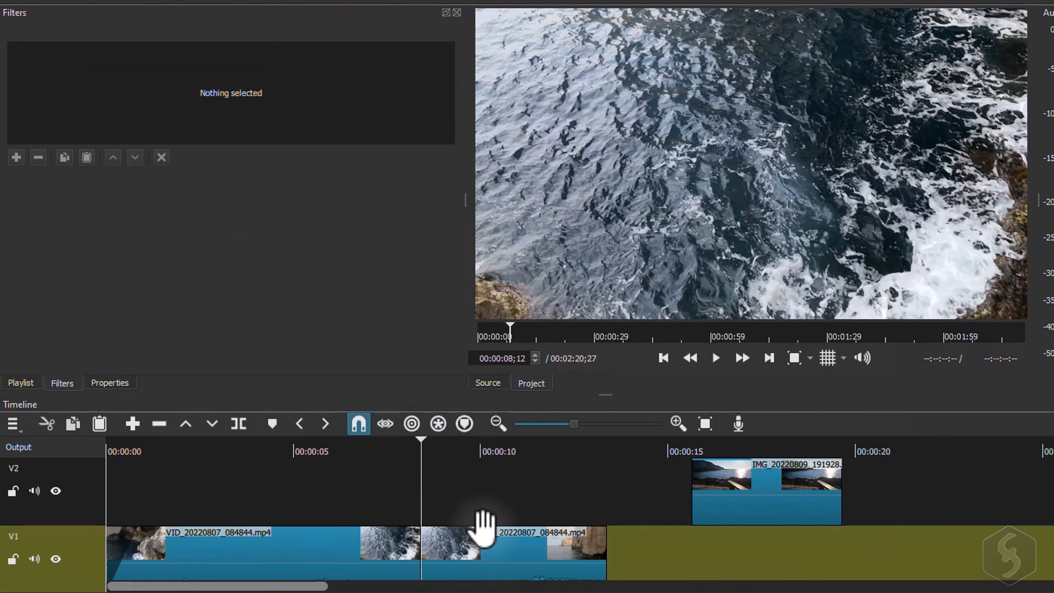
pyautogui.click(484, 540)
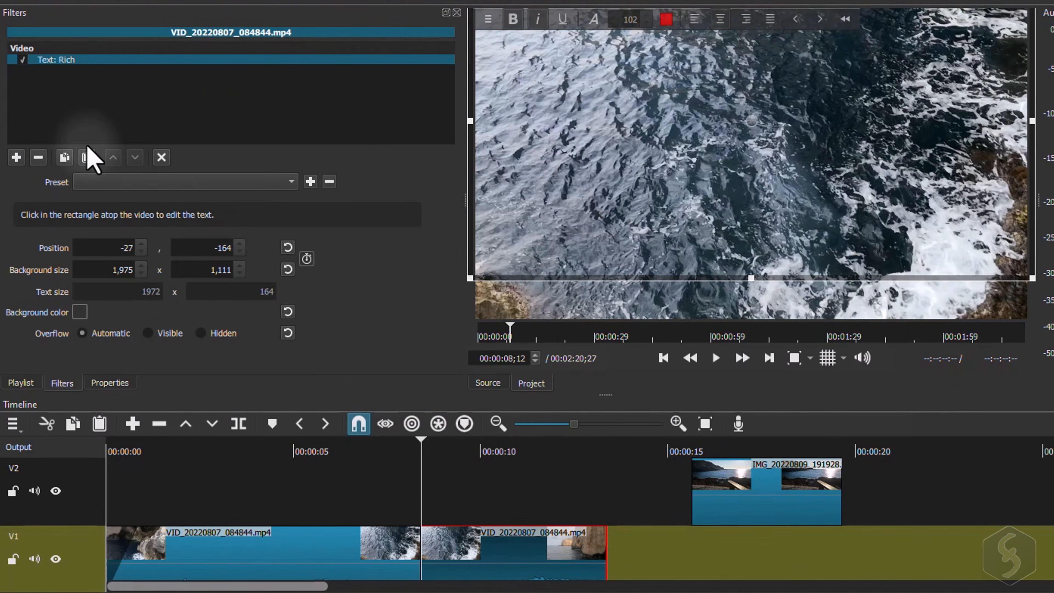
# Remove the Text: Rich filter from the second part of the split V1 clip and check the filters of both parts
pyautogui.click(23, 59)
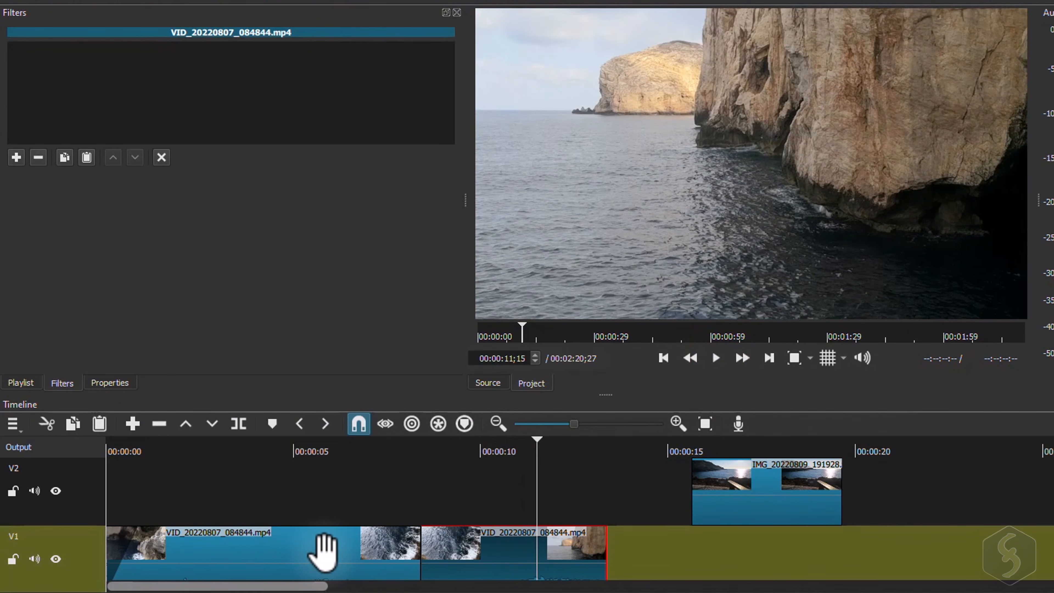
pyautogui.click(325, 548)
pyautogui.click(473, 558)
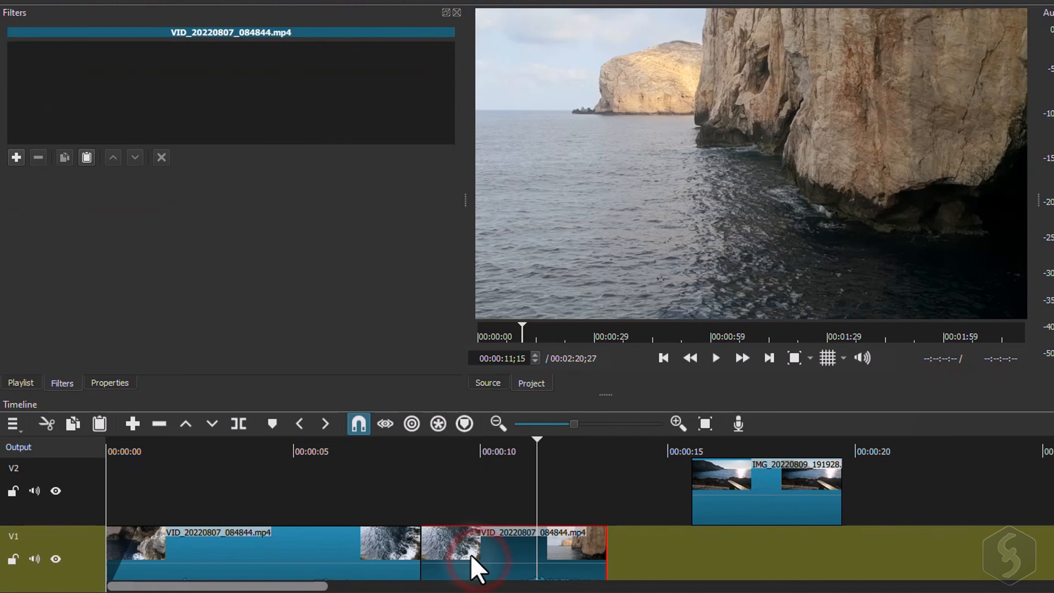
pyautogui.moveTo(471, 555); pyautogui.dragTo(522, 556)
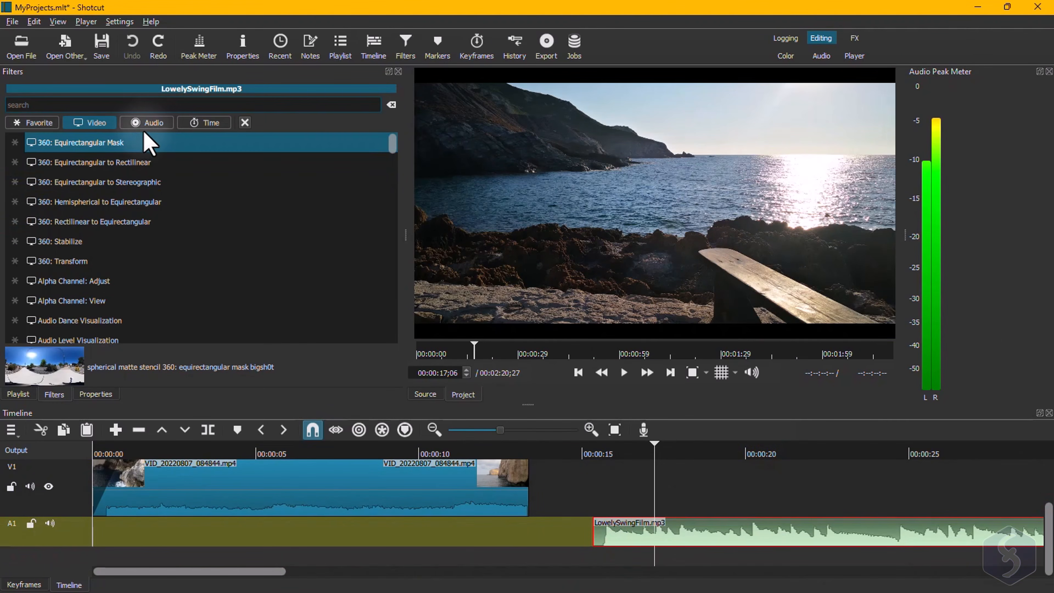
# Browse the audio filters for the LowelySwingFilm.mp3 clip and lower its Gain / Volume level to -41.7 dB
pyautogui.click(149, 123)
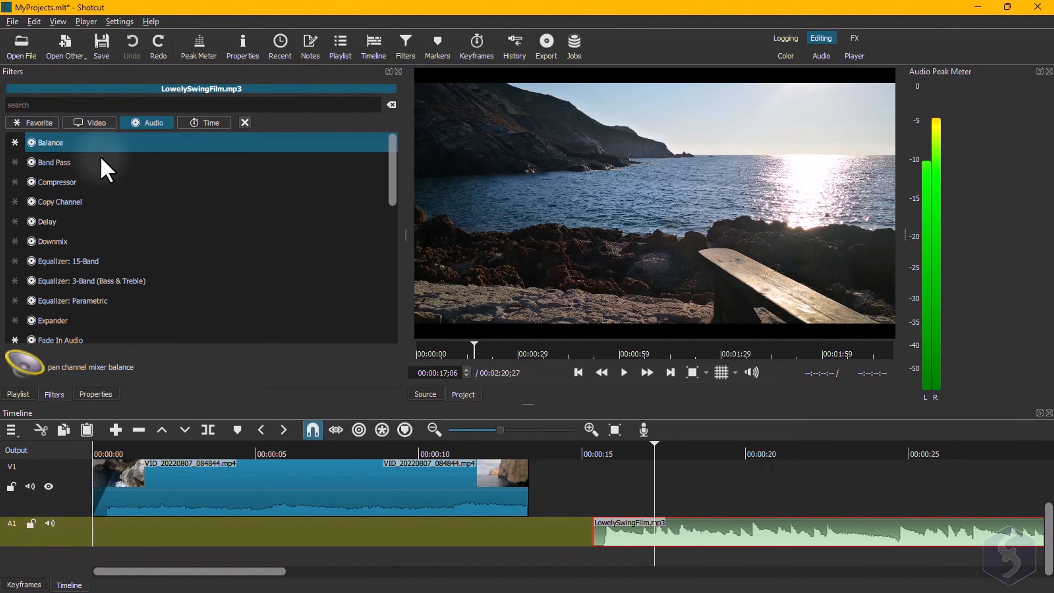
pyautogui.scroll(-4, 100, 262)
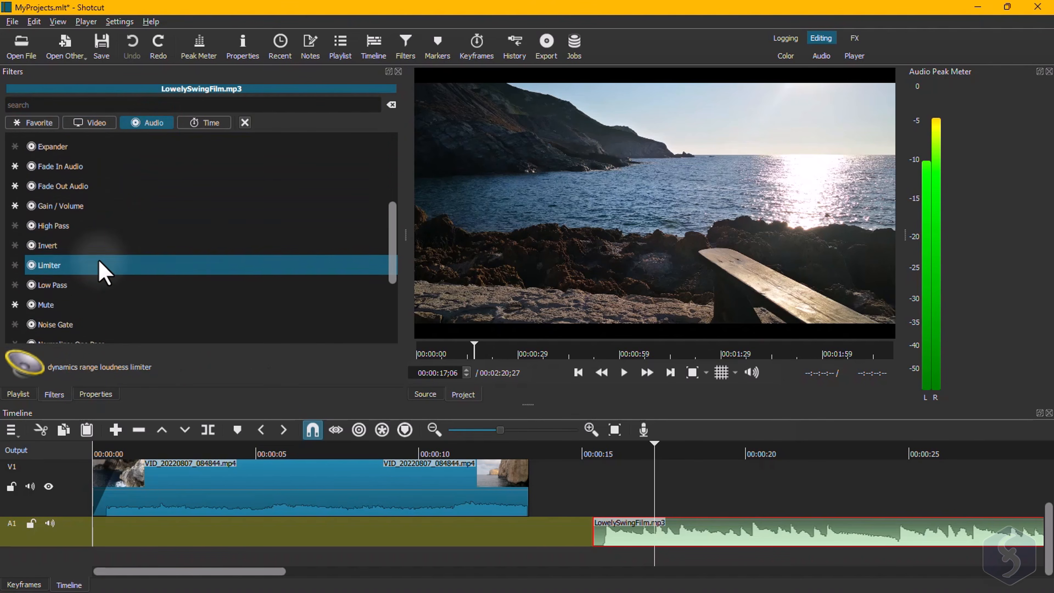
pyautogui.scroll(-2, 103, 272)
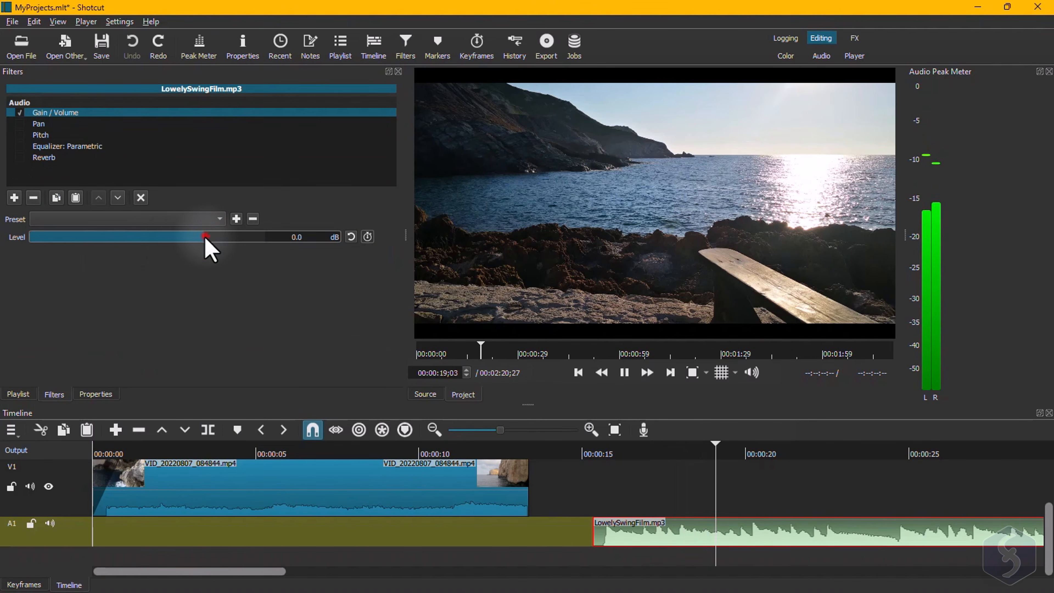
pyautogui.moveTo(207, 237); pyautogui.dragTo(100, 239)
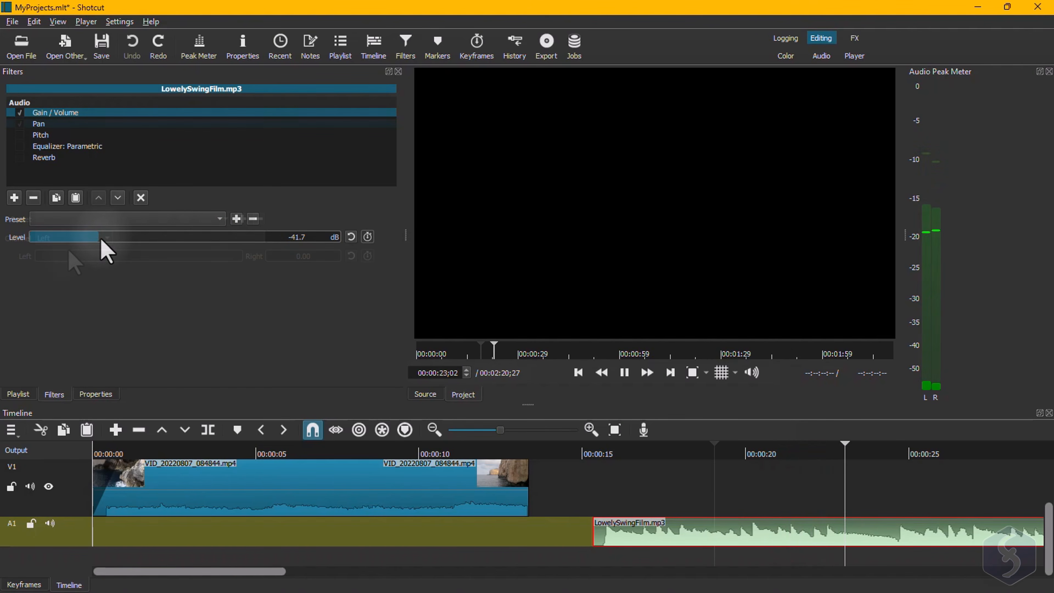
# Shift the audio clip's sound with the Pan filter and vary the octave shift of its Pitch filter
pyautogui.moveTo(93, 256); pyautogui.dragTo(236, 261)
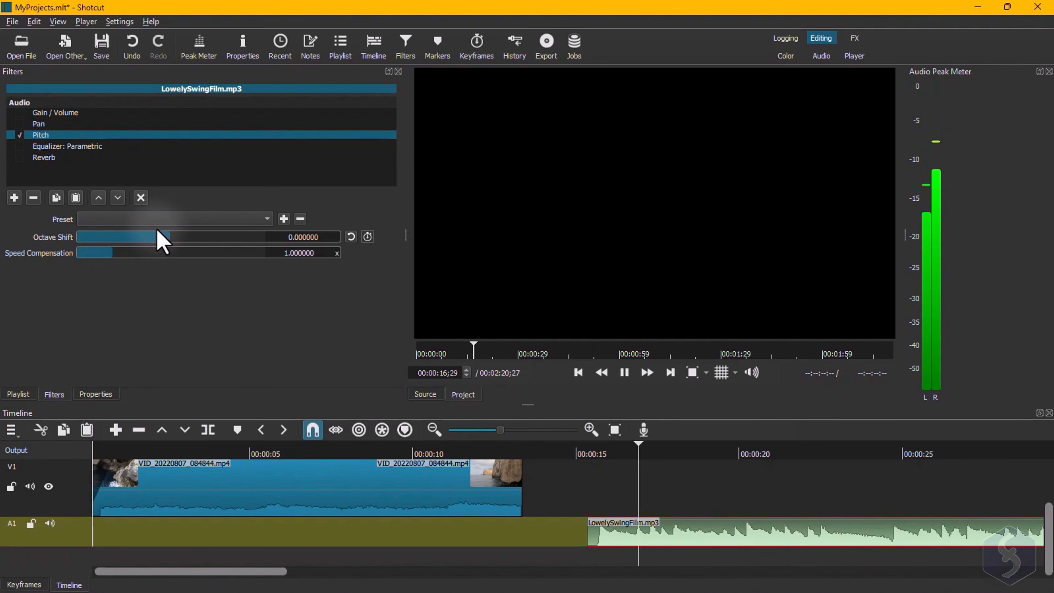
pyautogui.moveTo(170, 236)
pyautogui.mouseDown()
pyautogui.moveTo(218, 244)
pyautogui.moveTo(186, 245)
pyautogui.mouseUp()
pyautogui.moveTo(186, 244); pyautogui.dragTo(160, 239)
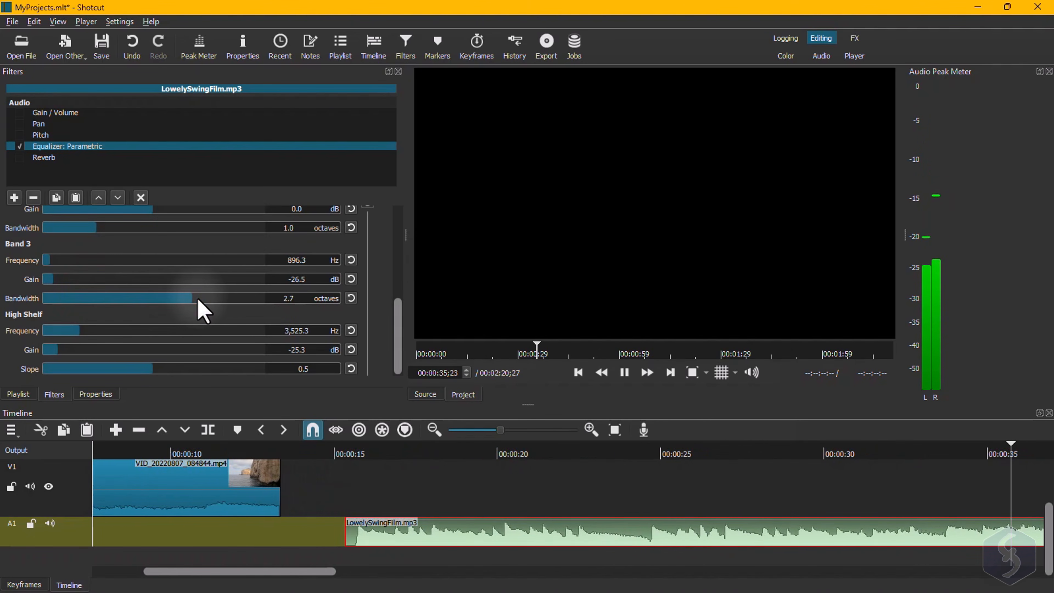
# Widen the Band 3 bandwidth in Equalizer: Parametric and increase the Reverb room size on the audio clip
pyautogui.moveTo(195, 306); pyautogui.dragTo(234, 302)
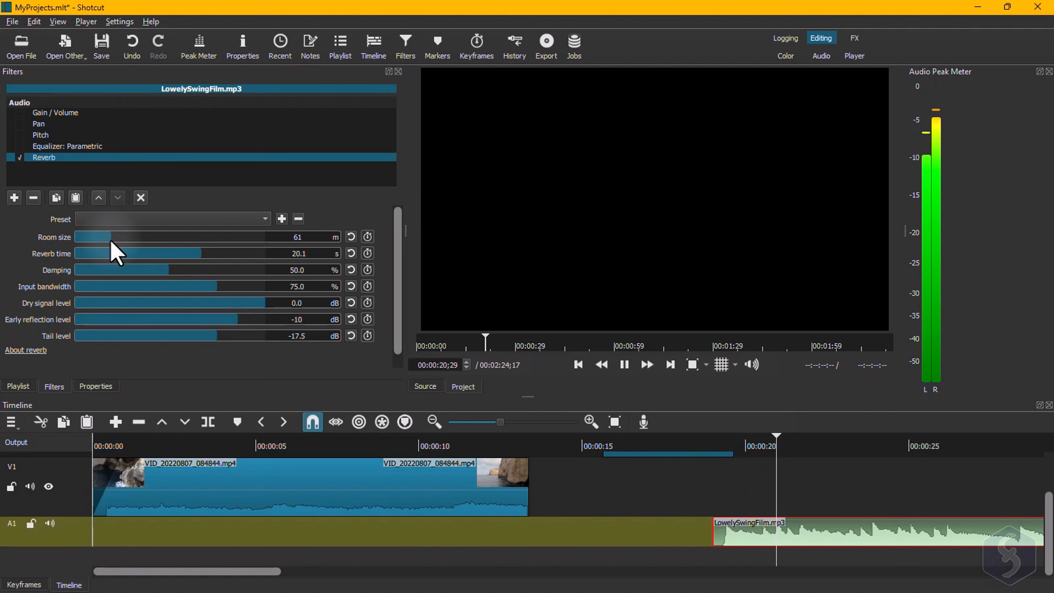
pyautogui.moveTo(126, 242)
pyautogui.mouseDown()
pyautogui.moveTo(183, 240)
pyautogui.moveTo(134, 236)
pyautogui.mouseUp()
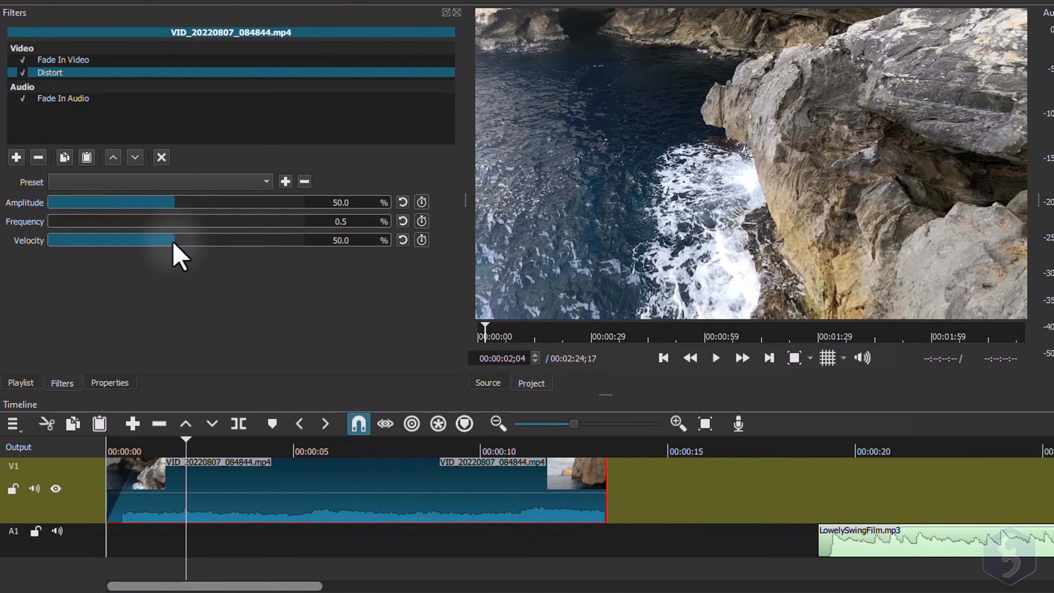
# Set the Distort filter's amplitude on the V1 clip to 49.9% and enable keyframes for Amplitude and Velocity
pyautogui.moveTo(176, 202); pyautogui.dragTo(224, 204)
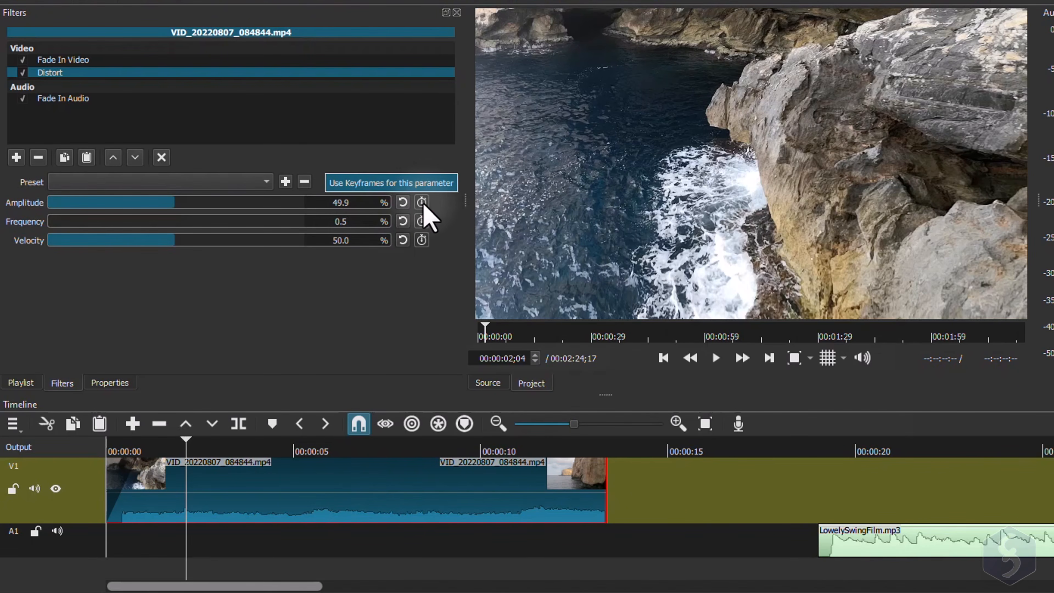
pyautogui.click(422, 202)
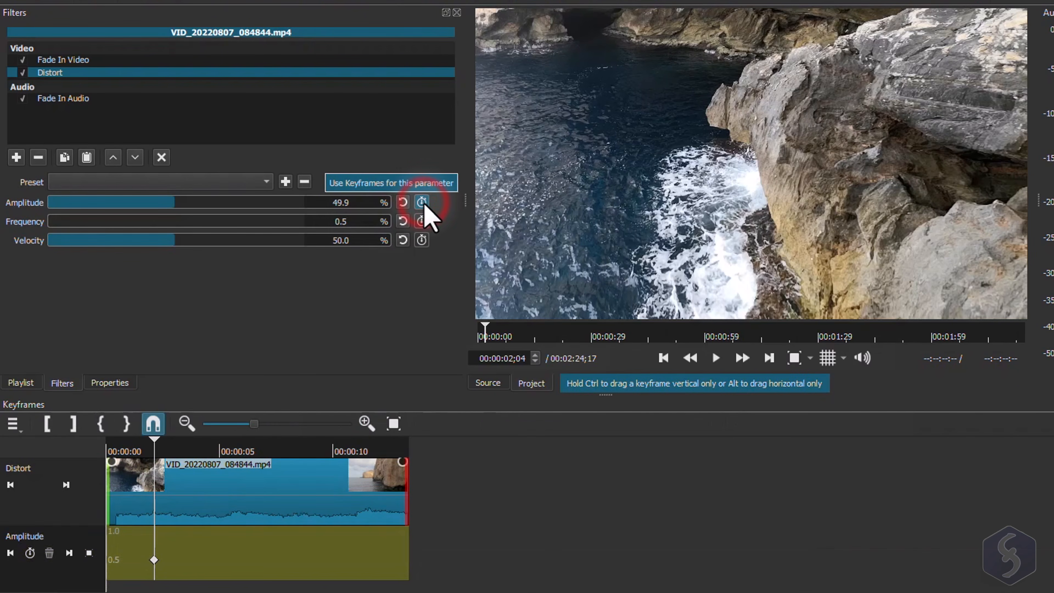
pyautogui.click(422, 240)
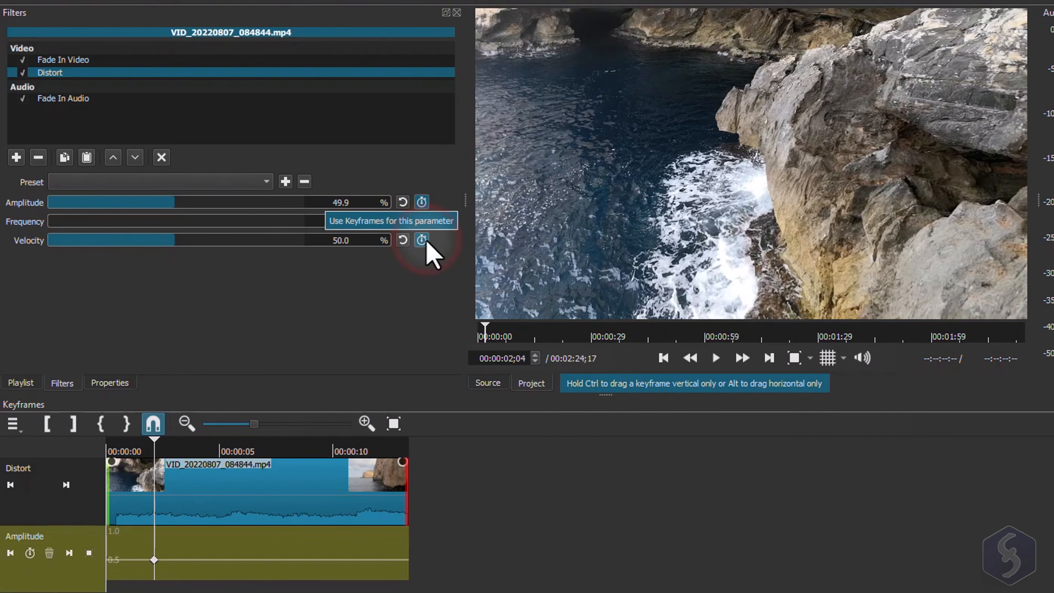
# Add an Amplitude keyframe of 0% at 00:00:05;08 to the Distort filter and play back the animated effect
pyautogui.moveTo(609, 395); pyautogui.dragTo(616, 326)
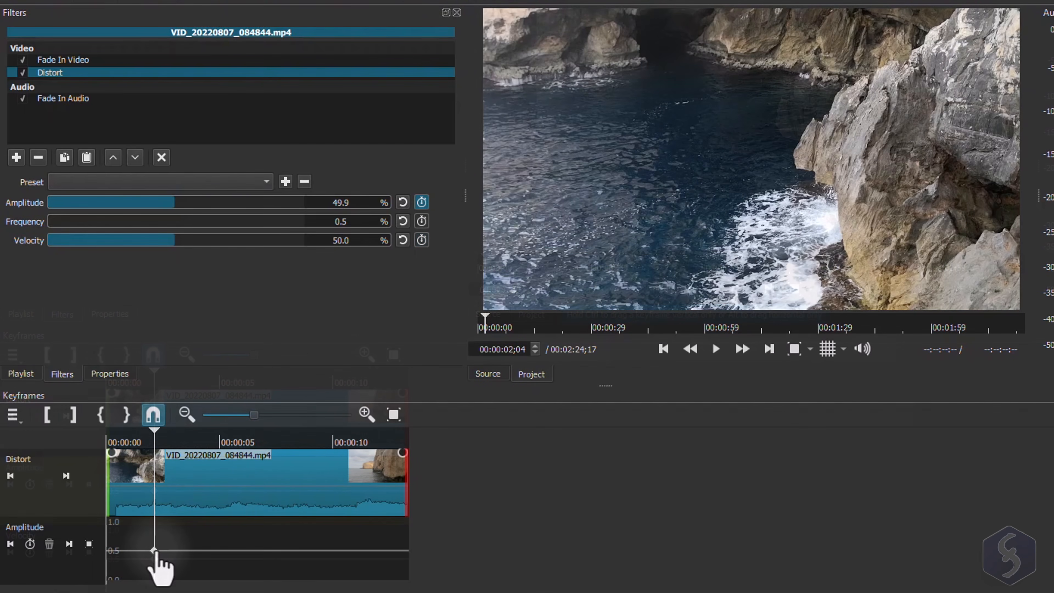
pyautogui.click(153, 551)
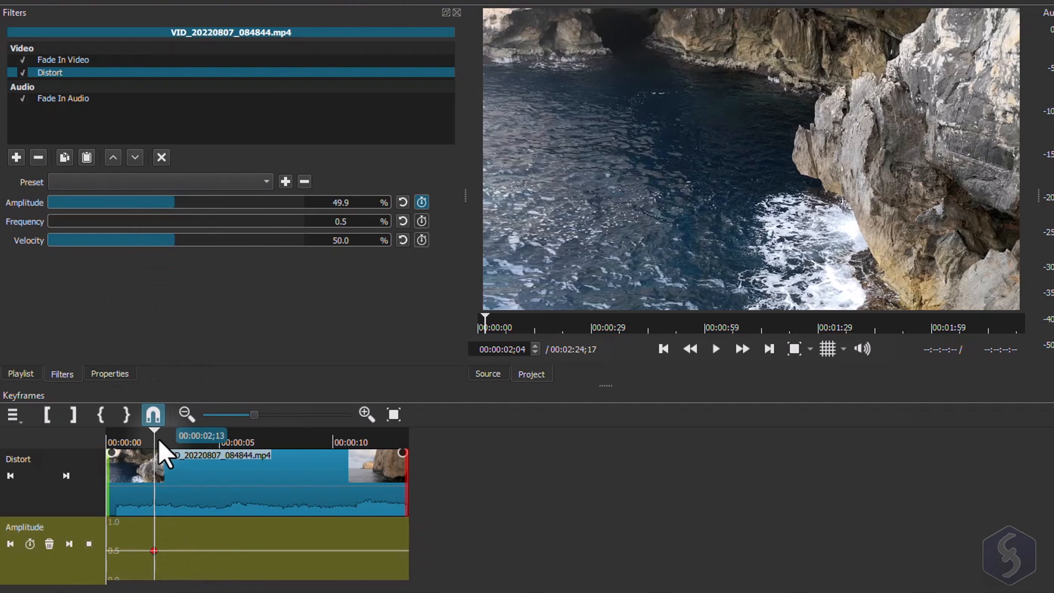
pyautogui.click(224, 443)
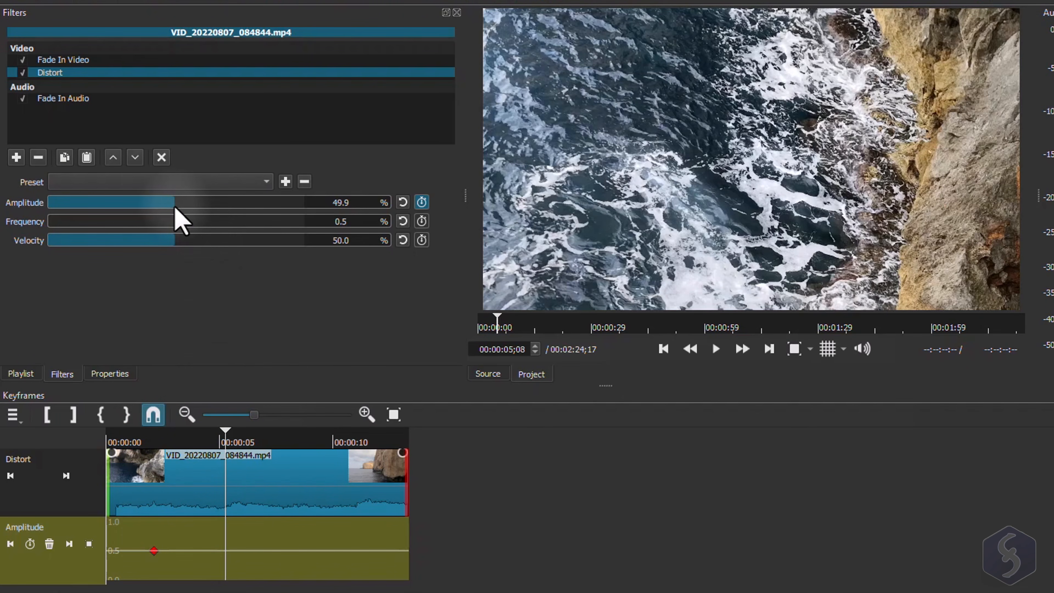
pyautogui.moveTo(174, 206); pyautogui.dragTo(48, 207)
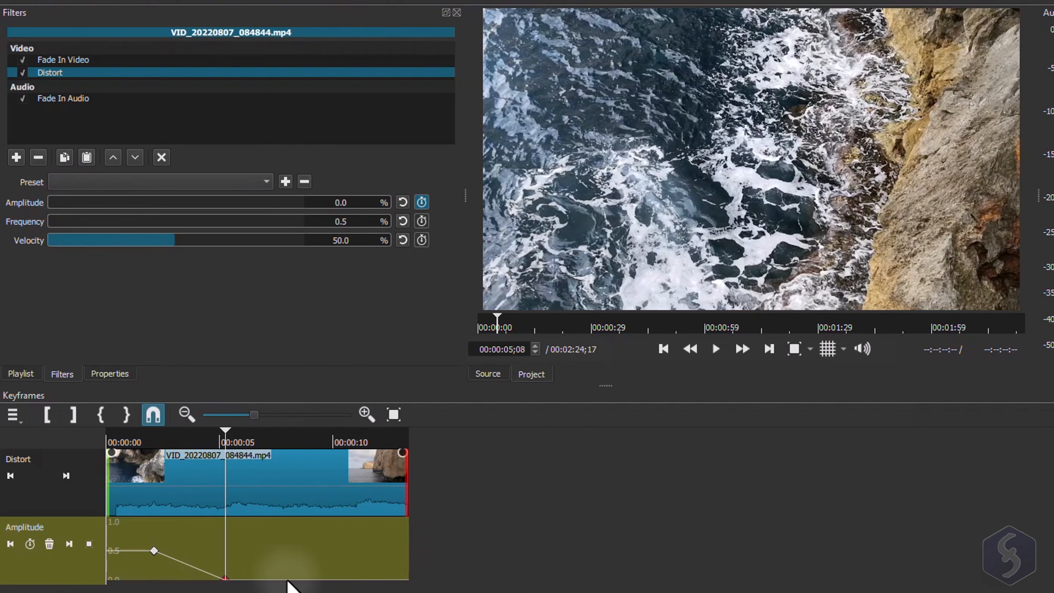
pyautogui.moveTo(149, 440); pyautogui.dragTo(131, 432)
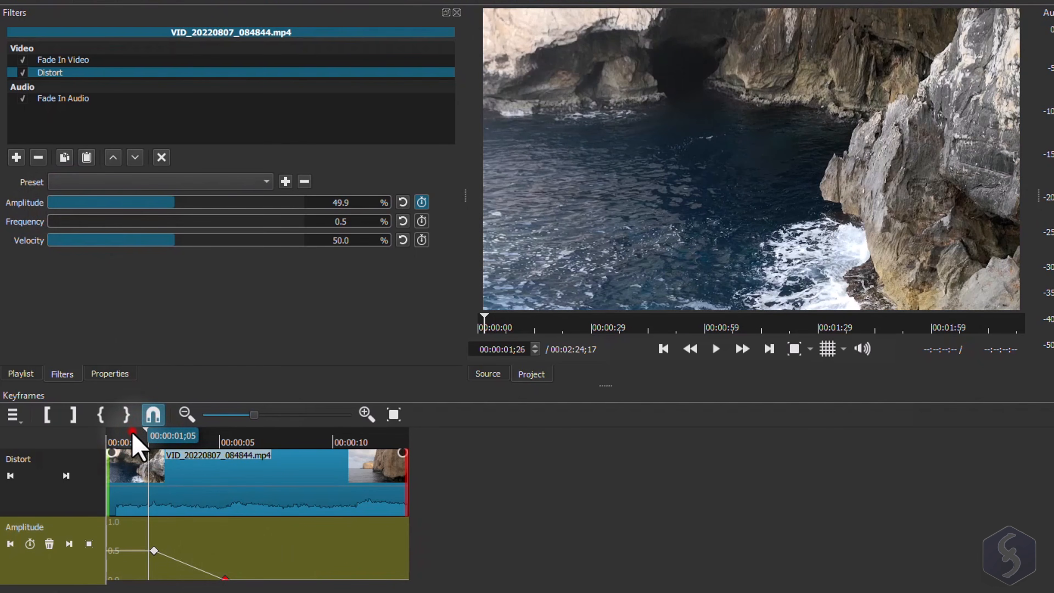
pyautogui.press('space')
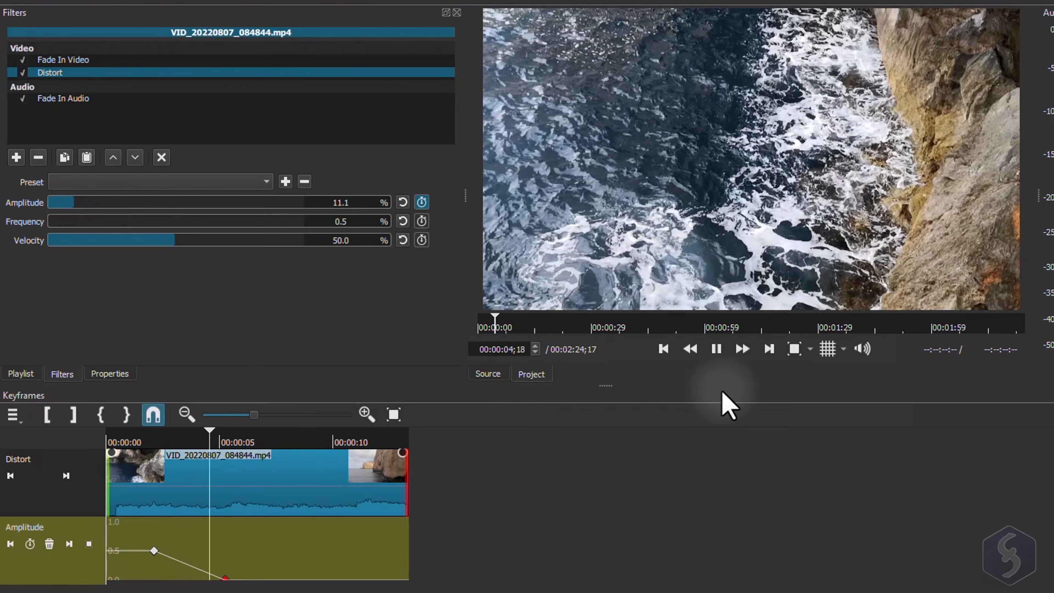
# Move the 0% Amplitude keyframe to 00:00:03;07 and play back the faster change from near the clip's start
pyautogui.moveTo(224, 580); pyautogui.dragTo(178, 580)
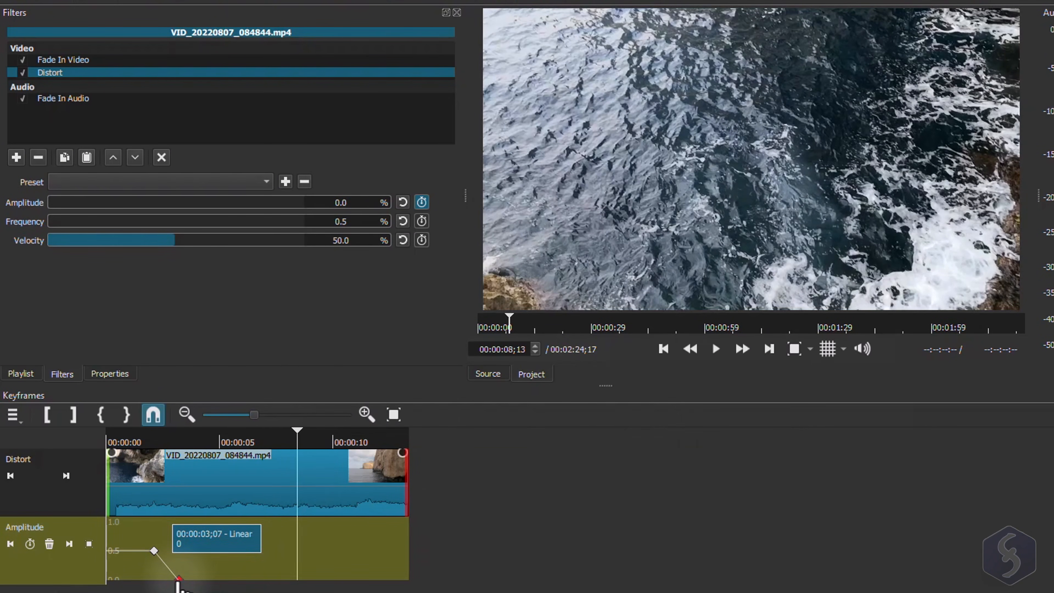
pyautogui.click(126, 443)
pyautogui.press('space')
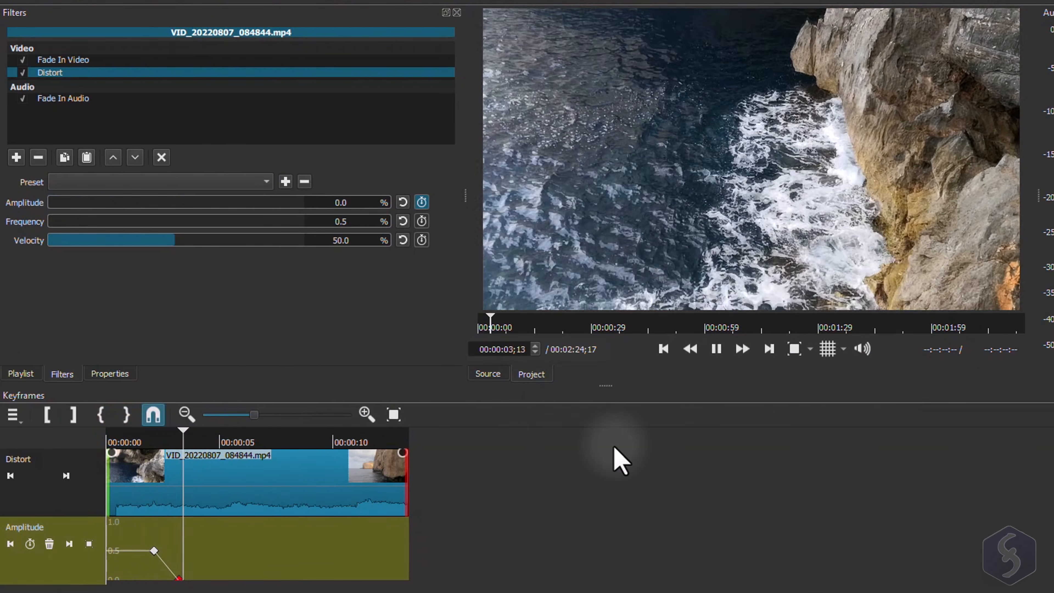
pyautogui.press('space')
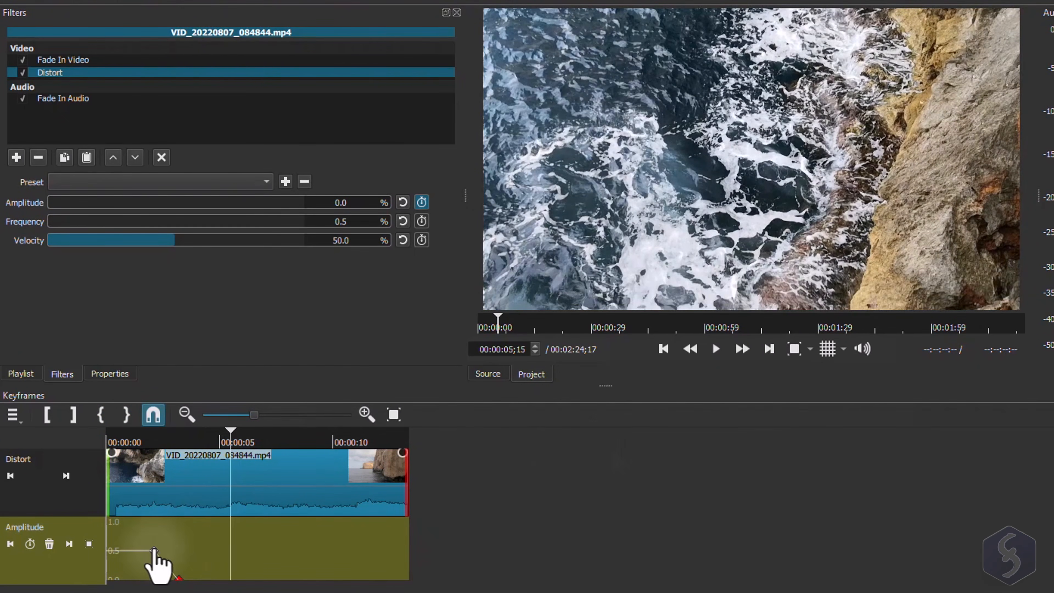
# Check the two Amplitude keyframes of the Distort filter and delete the one at 00:00:03;07
pyautogui.click(154, 550)
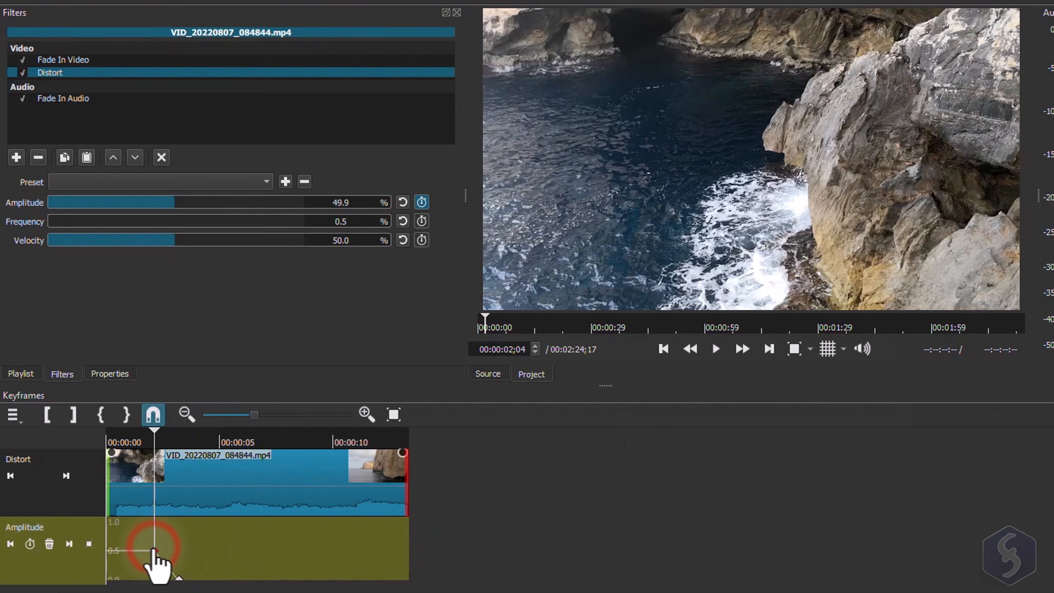
pyautogui.click(179, 578)
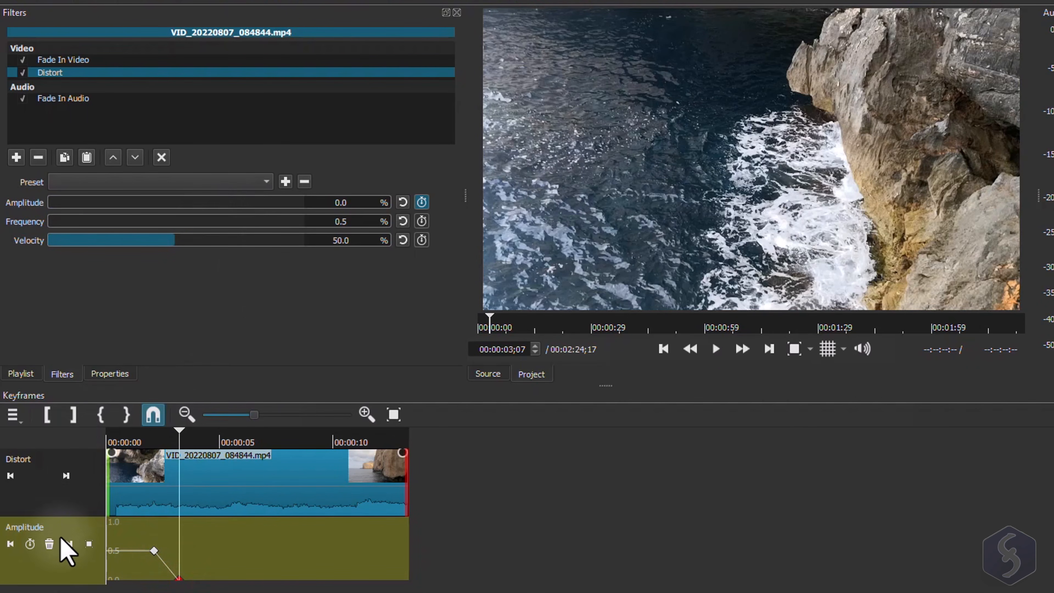
pyautogui.click(49, 544)
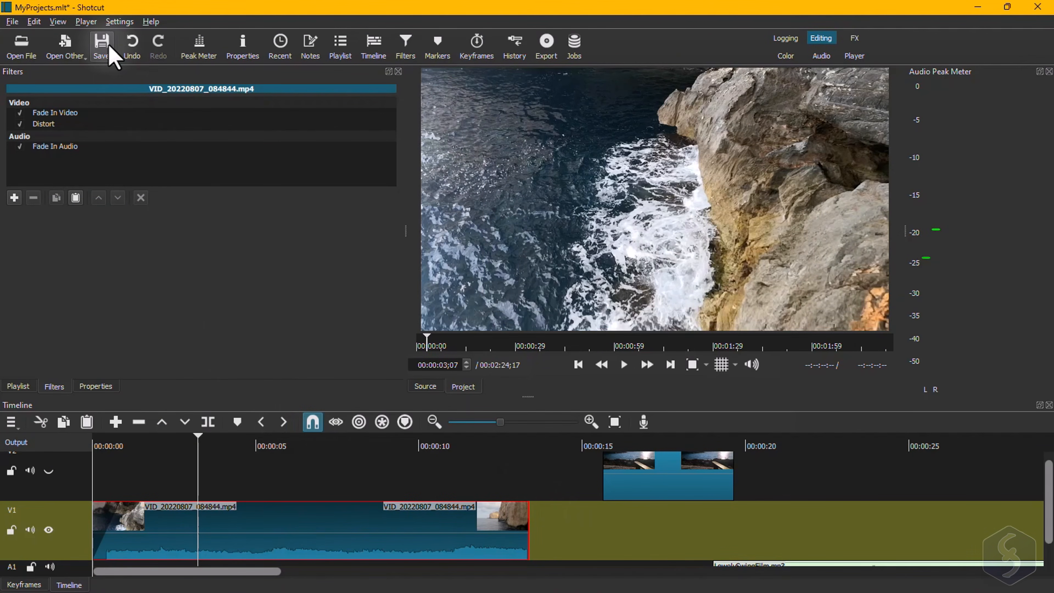
# Save the MyProjects.mlt project and start opening a file
pyautogui.click(102, 44)
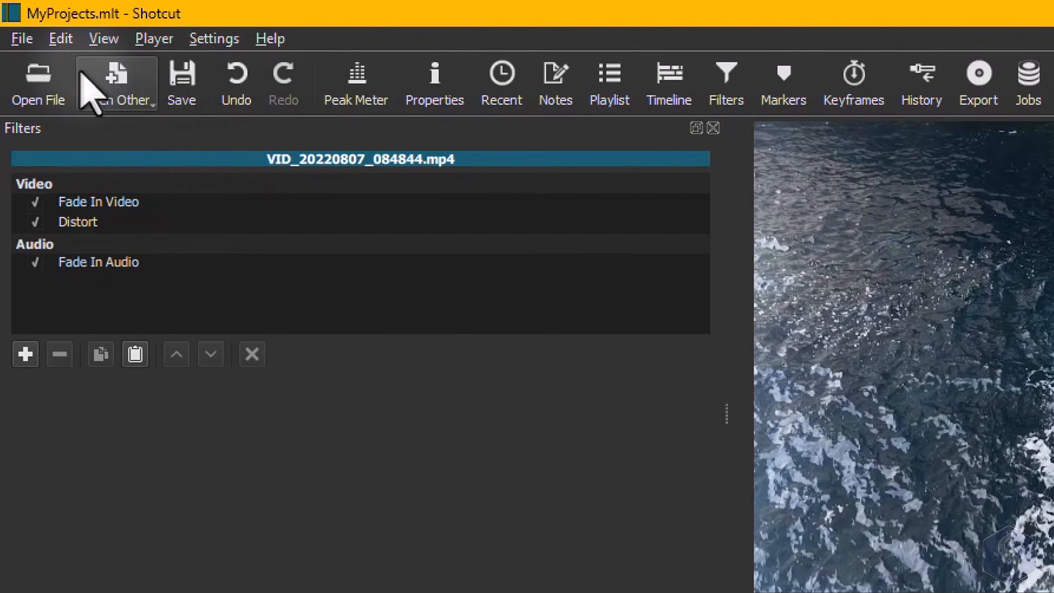
pyautogui.click(42, 81)
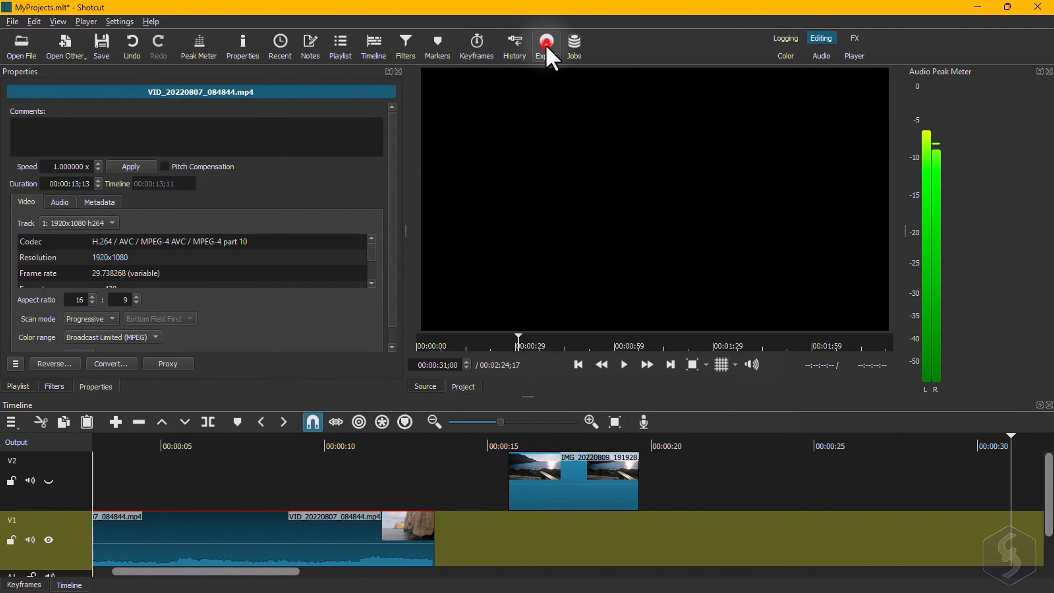
# Open the export settings, select the H.264 High Profile preset and show its advanced options
pyautogui.click(547, 41)
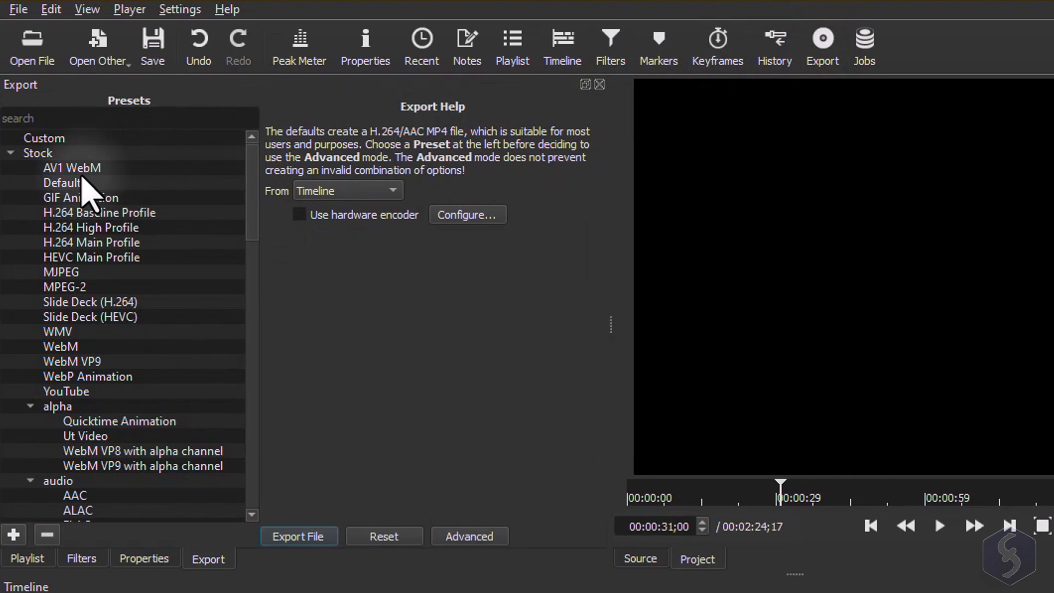
pyautogui.click(54, 273)
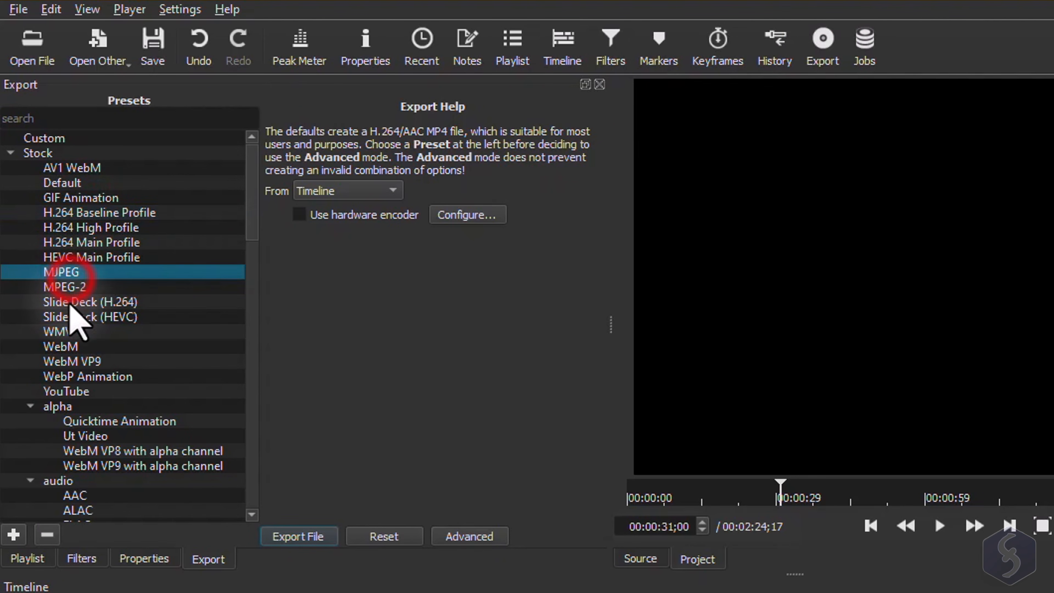
pyautogui.click(90, 377)
pyautogui.scroll(-4, 70, 388)
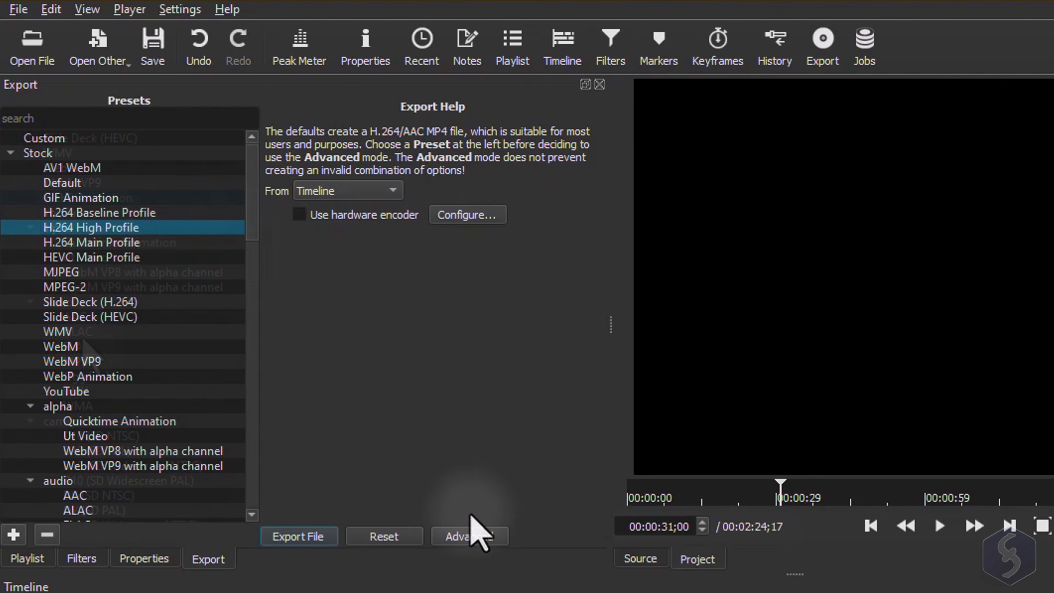
pyautogui.click(482, 537)
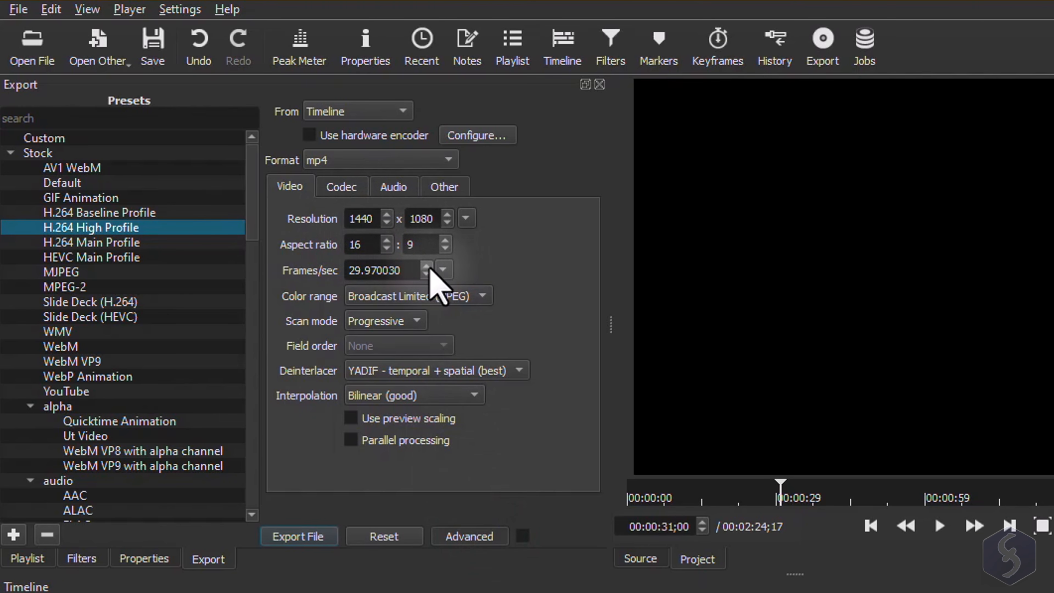
# Review the advanced video, codec, audio and other export settings and start exporting the timeline as an mp4 file
pyautogui.click(443, 269)
pyautogui.click(504, 239)
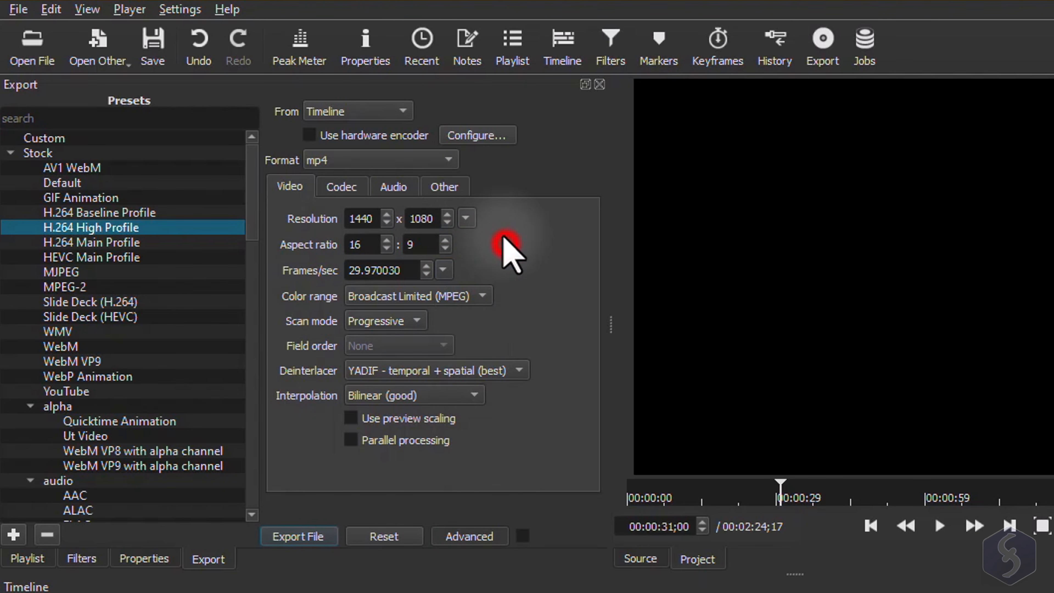
pyautogui.click(466, 219)
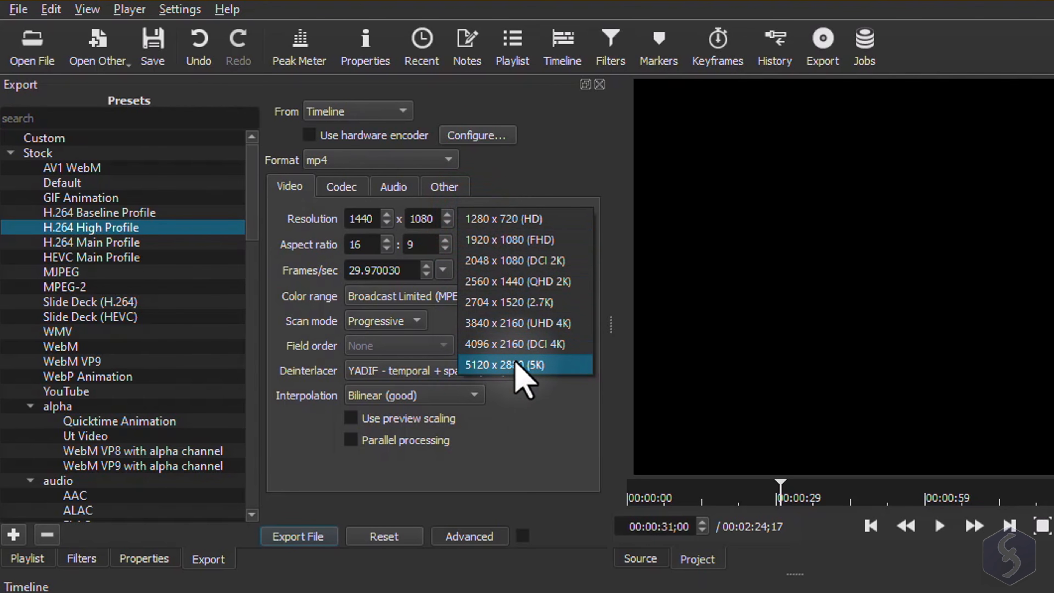
pyautogui.click(339, 189)
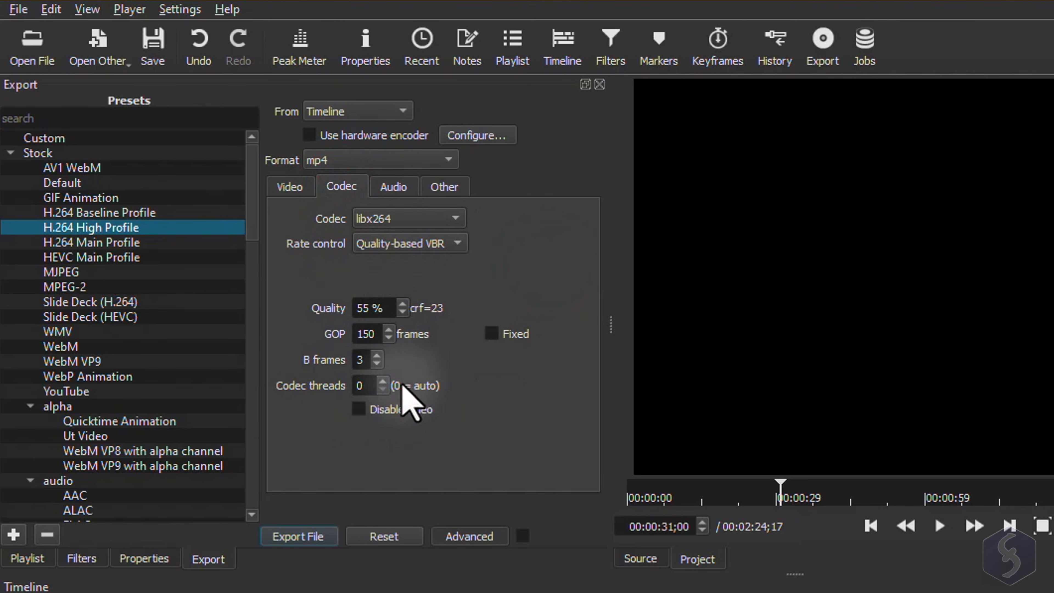
pyautogui.click(406, 187)
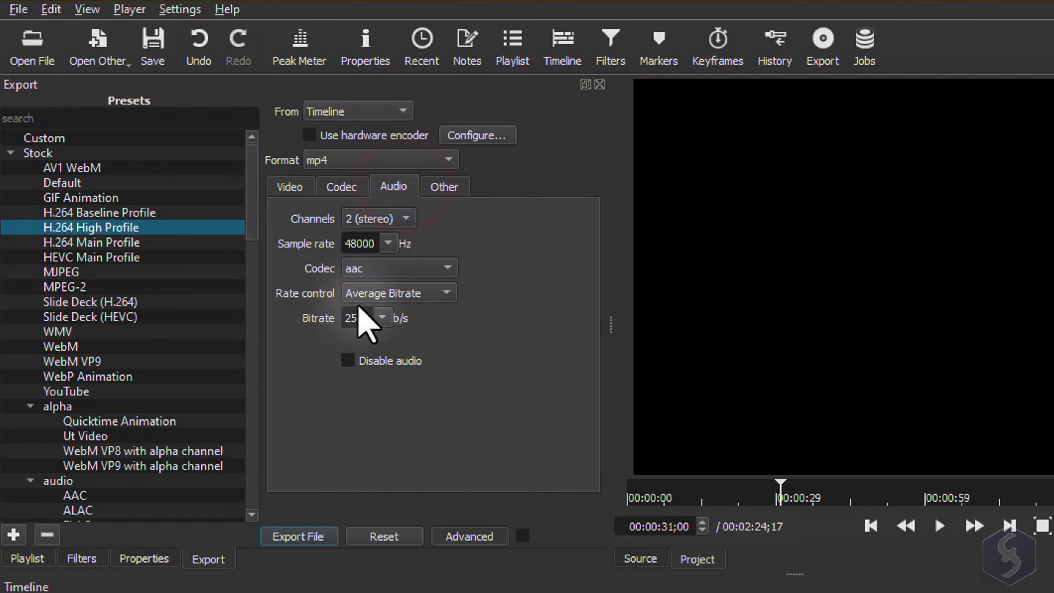
pyautogui.click(450, 190)
pyautogui.click(295, 185)
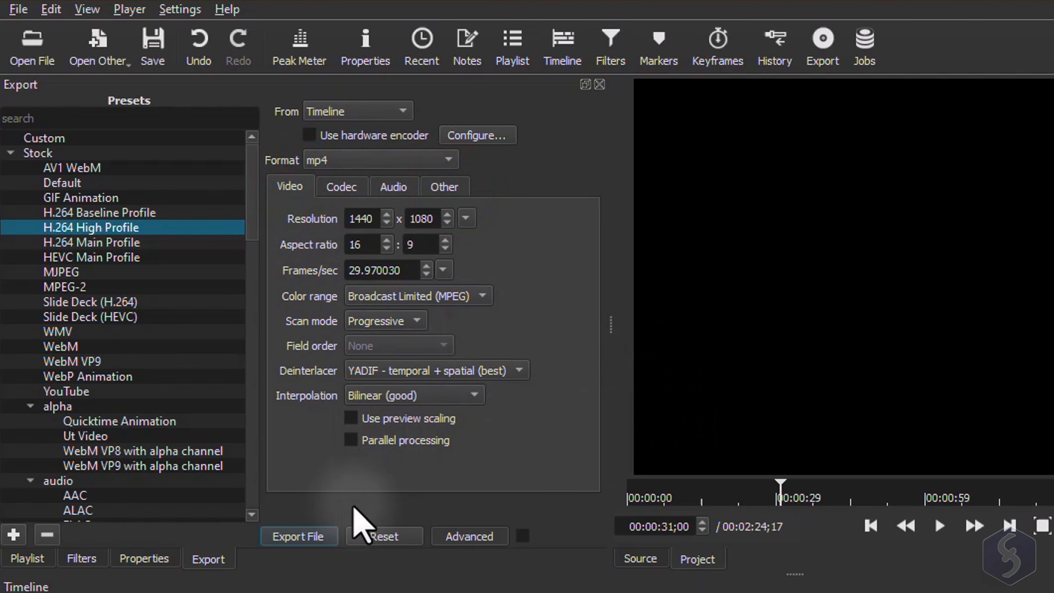
pyautogui.click(318, 536)
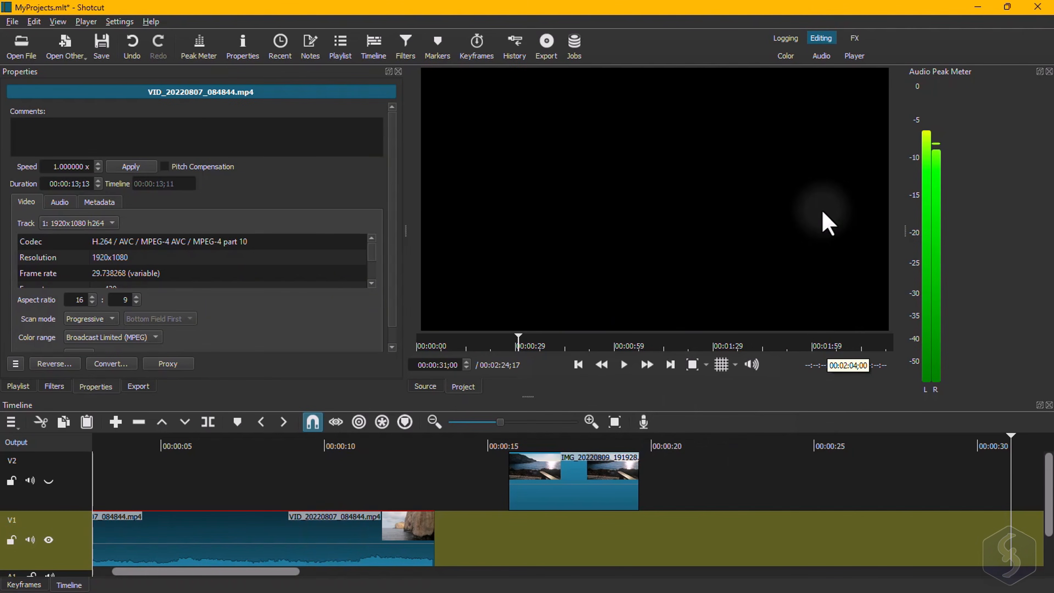
# Move the playhead to 00:00:07;25 in the timeline
pyautogui.click(254, 443)
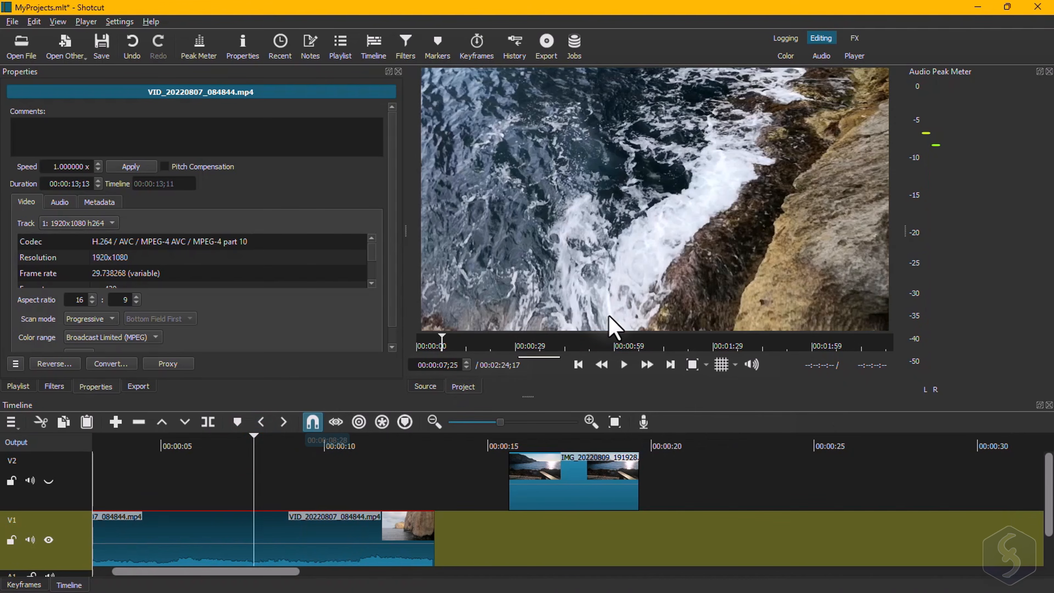